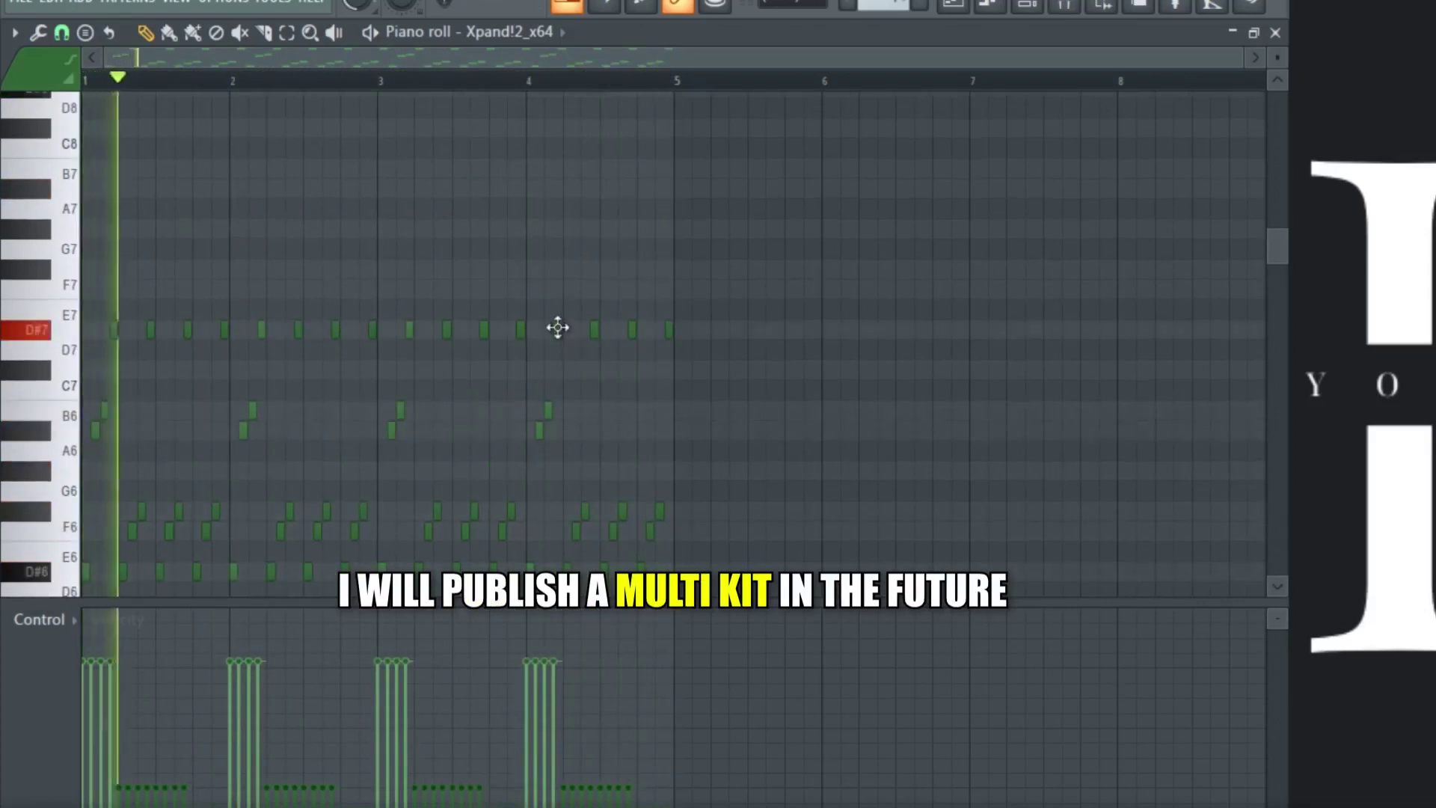
Step: In bar 4 of the Xpand!2 melody, raise the D#7 note on the second beat to F7 and the B6 note to D#7
drag(555, 328, 554, 288)
scroll(625, 97, up, 4)
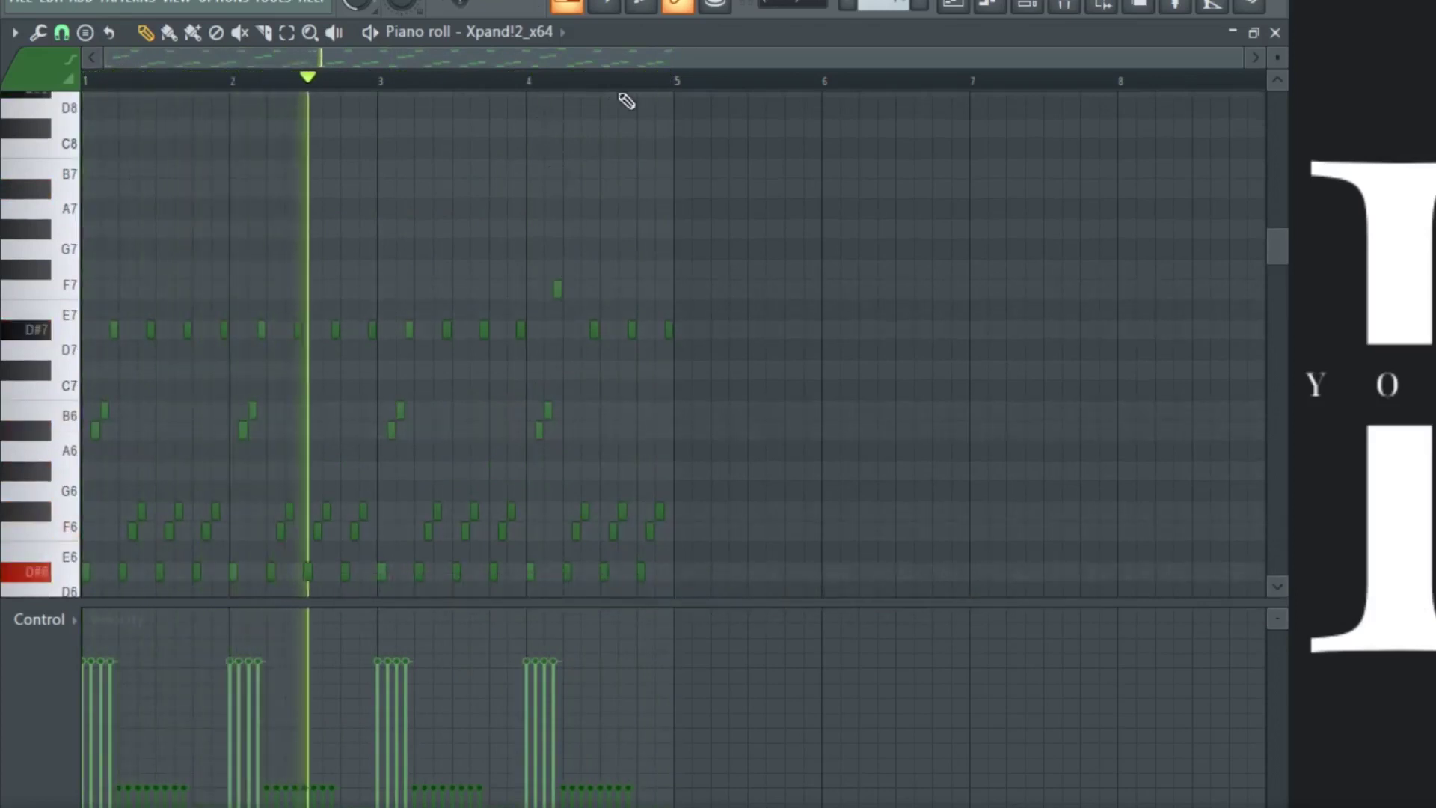
drag(412, 412, 407, 323)
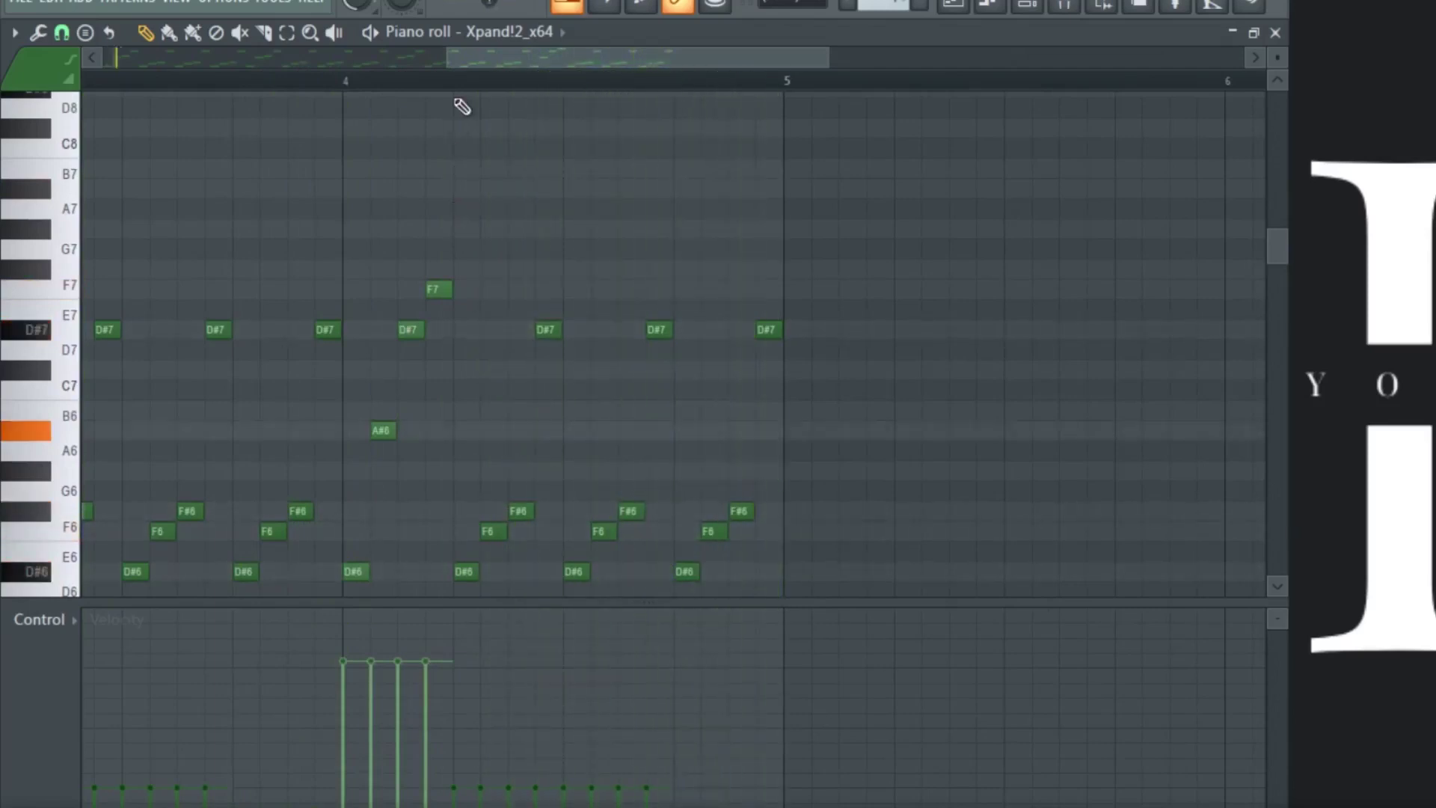
scroll(462, 106, down, 3)
scroll(472, 89, down, 4)
scroll(367, 299, up, 2)
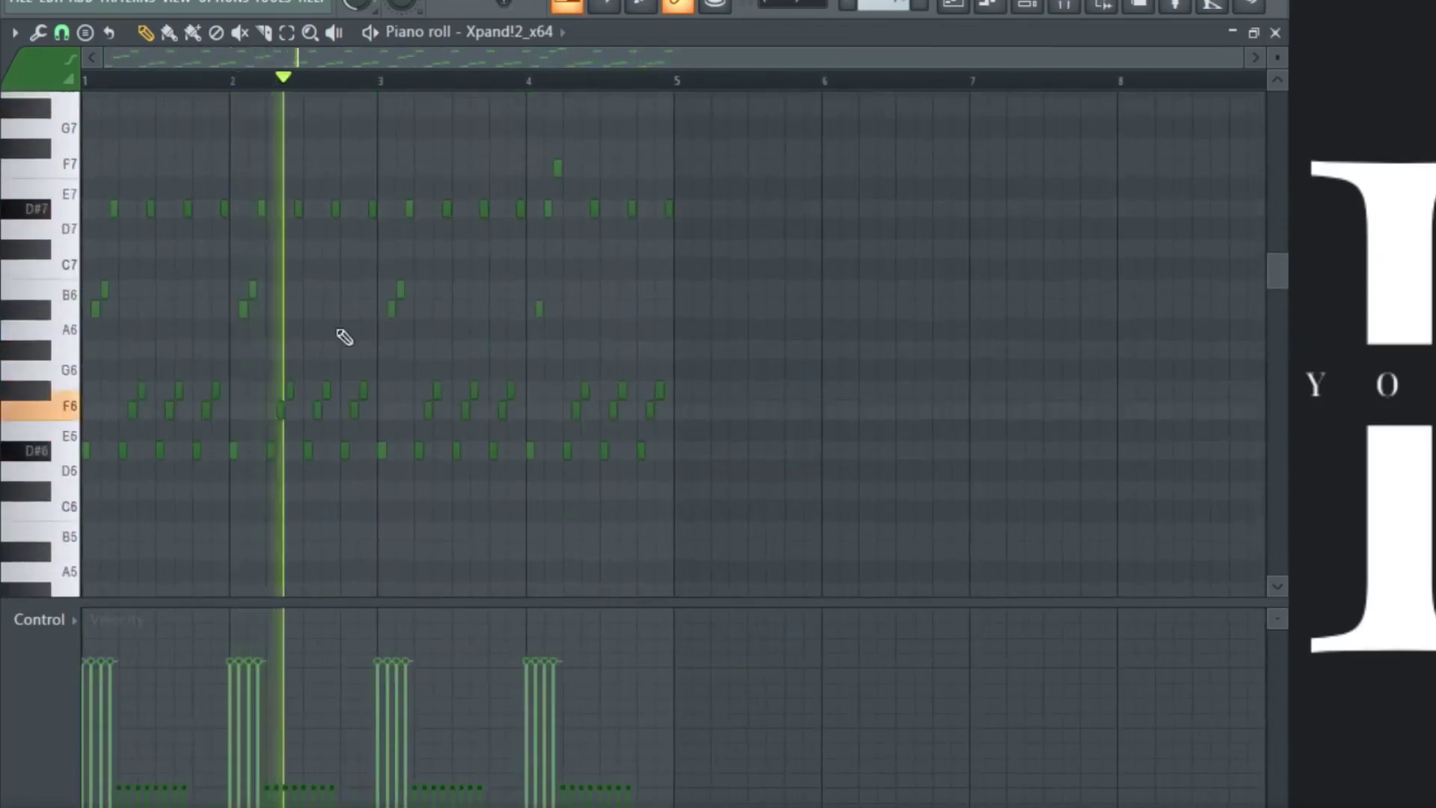
Step: In bar 3, raise the opening A#6, B6 and D#7 notes to B6, D#7 and F7
drag(401, 294, 411, 167)
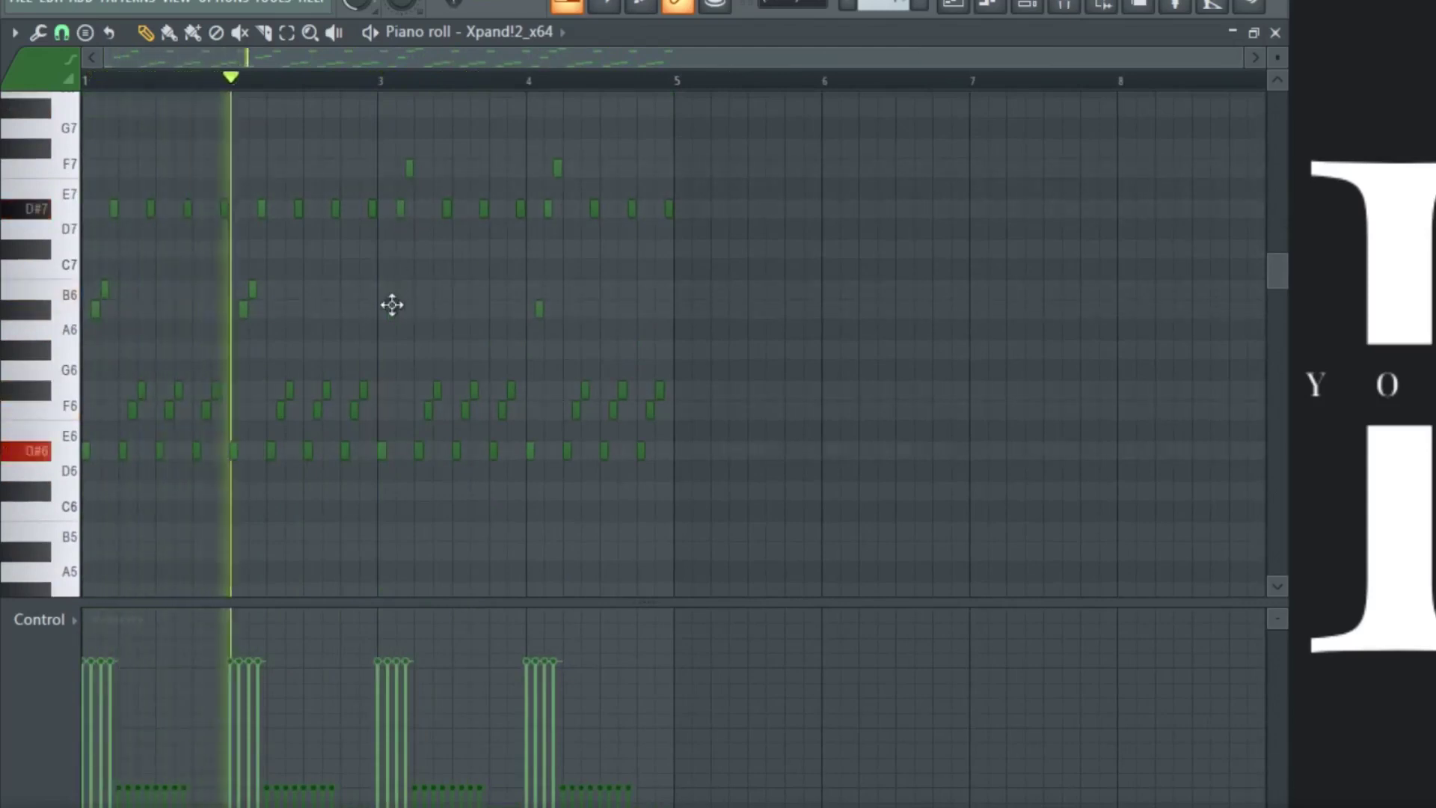
drag(390, 303, 391, 289)
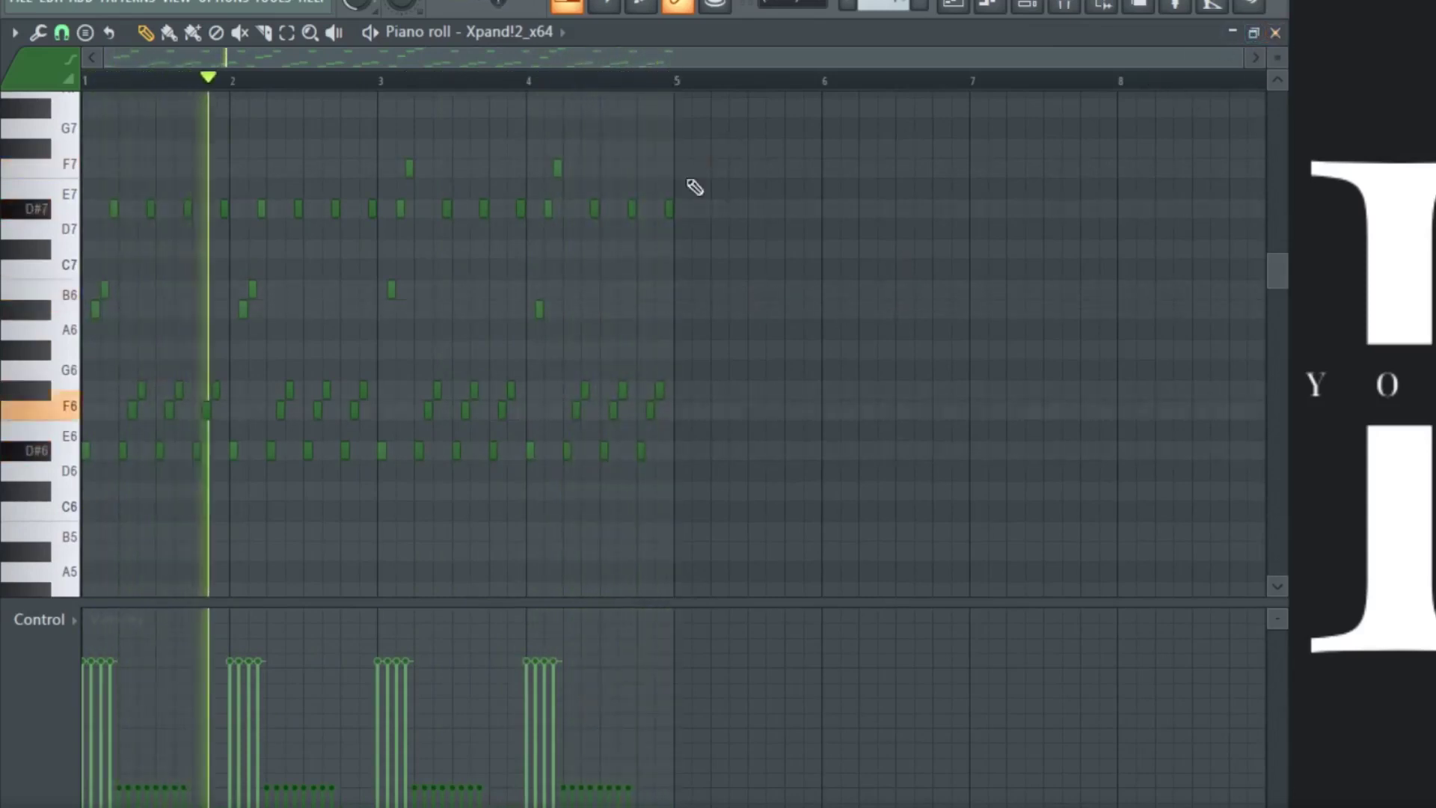
Step: Raise the next two D#7 notes in bar 4 to F7 and lower their velocity, leaving the final D#7 in place
drag(597, 207, 633, 169)
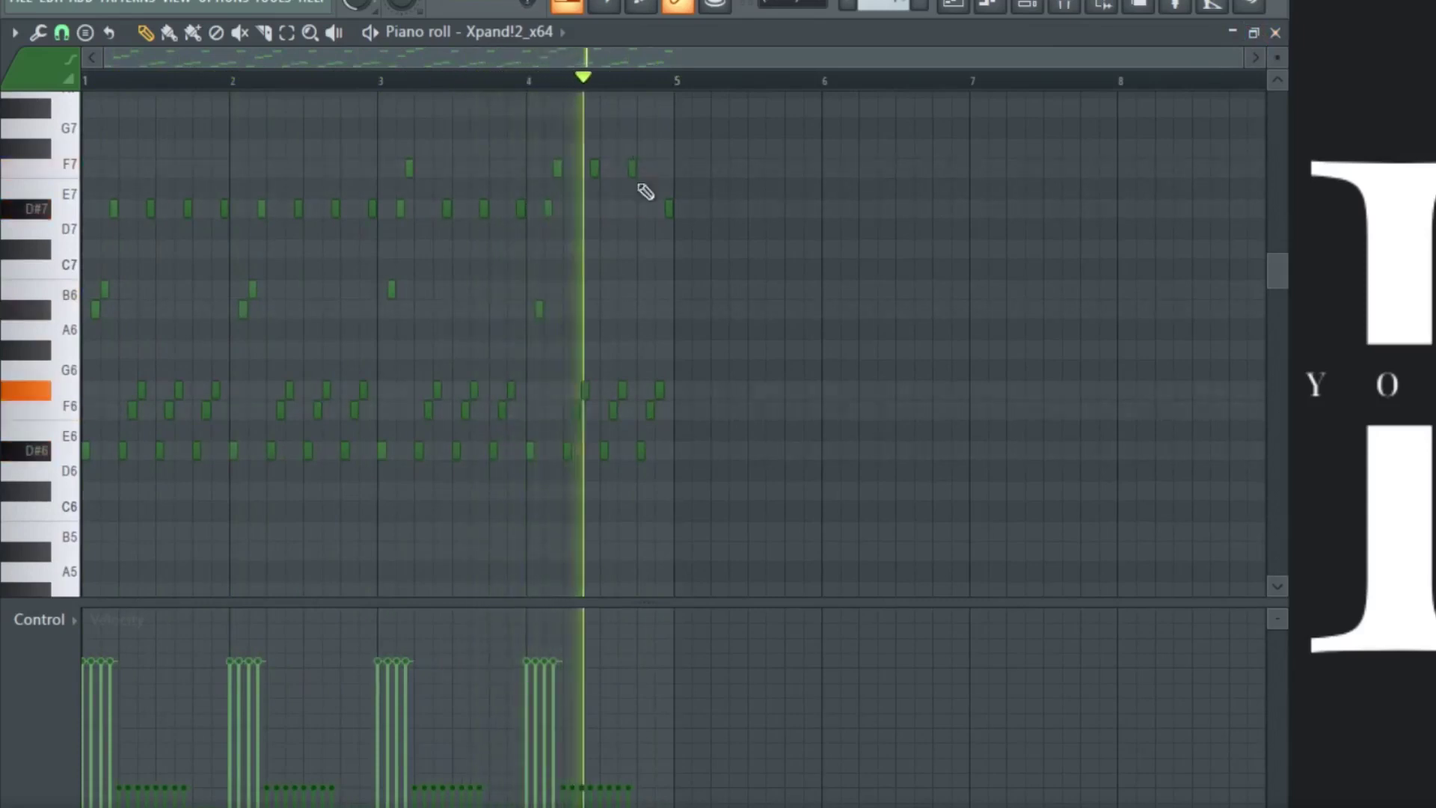
ctrl+shift+click(595, 169)
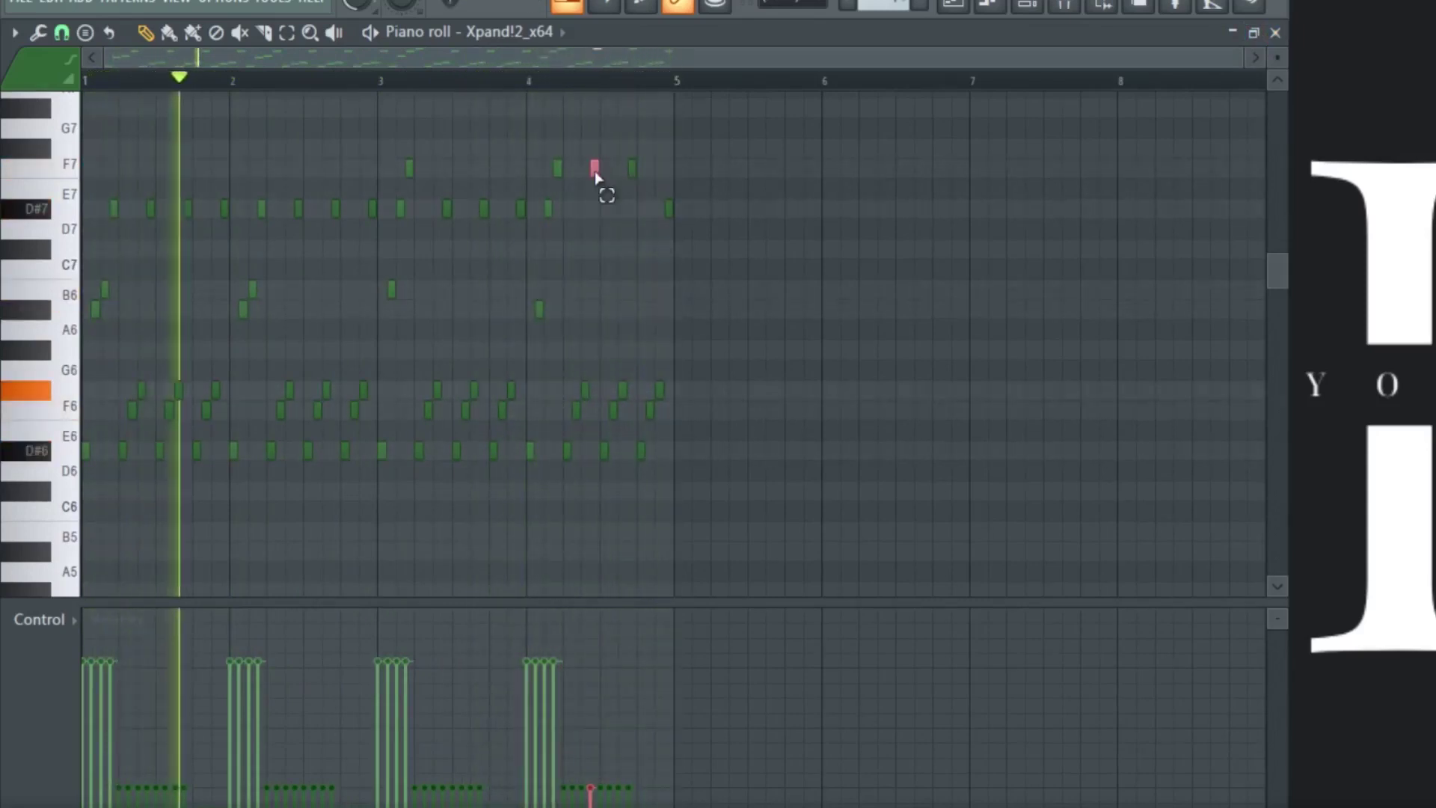
ctrl+shift+click(632, 168)
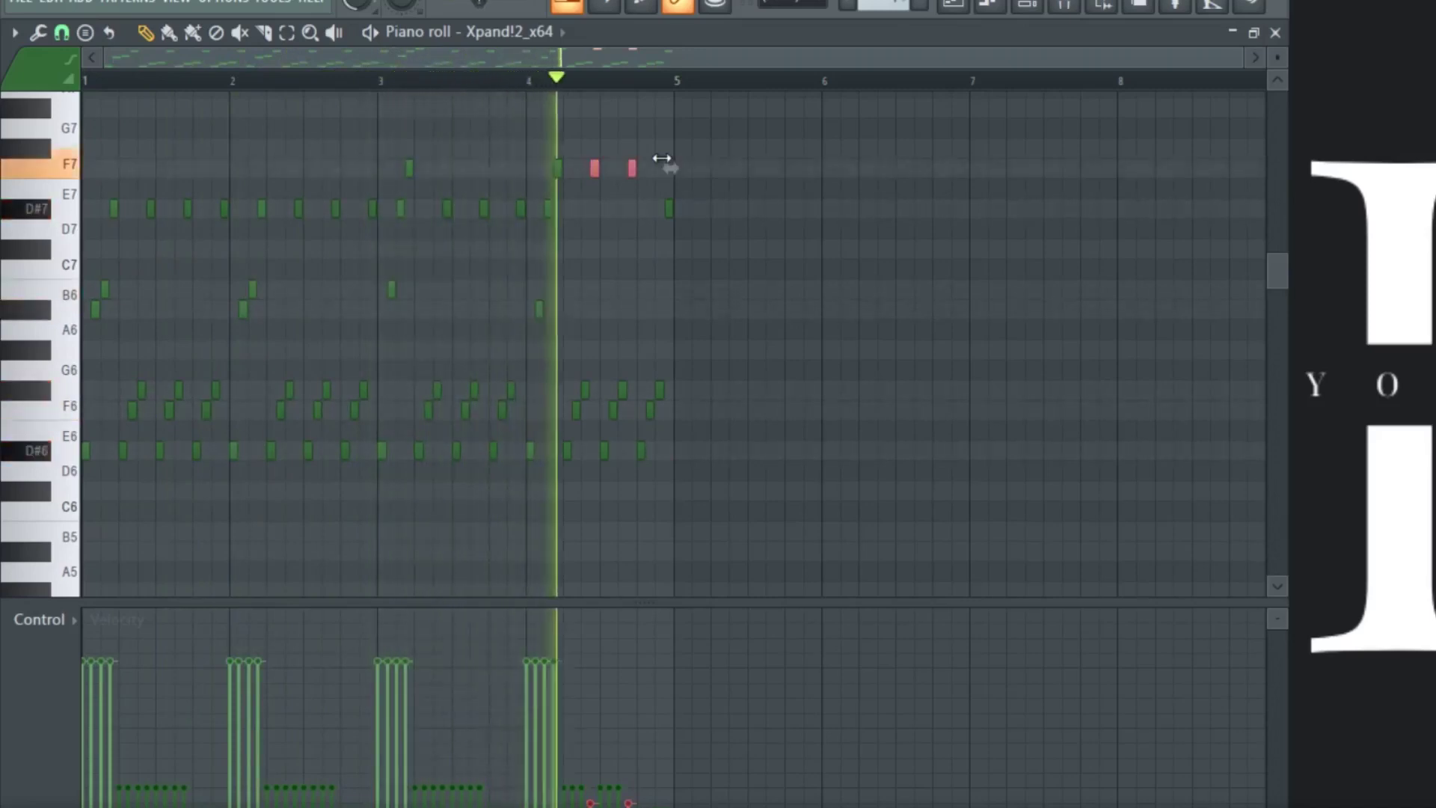
click(1275, 33)
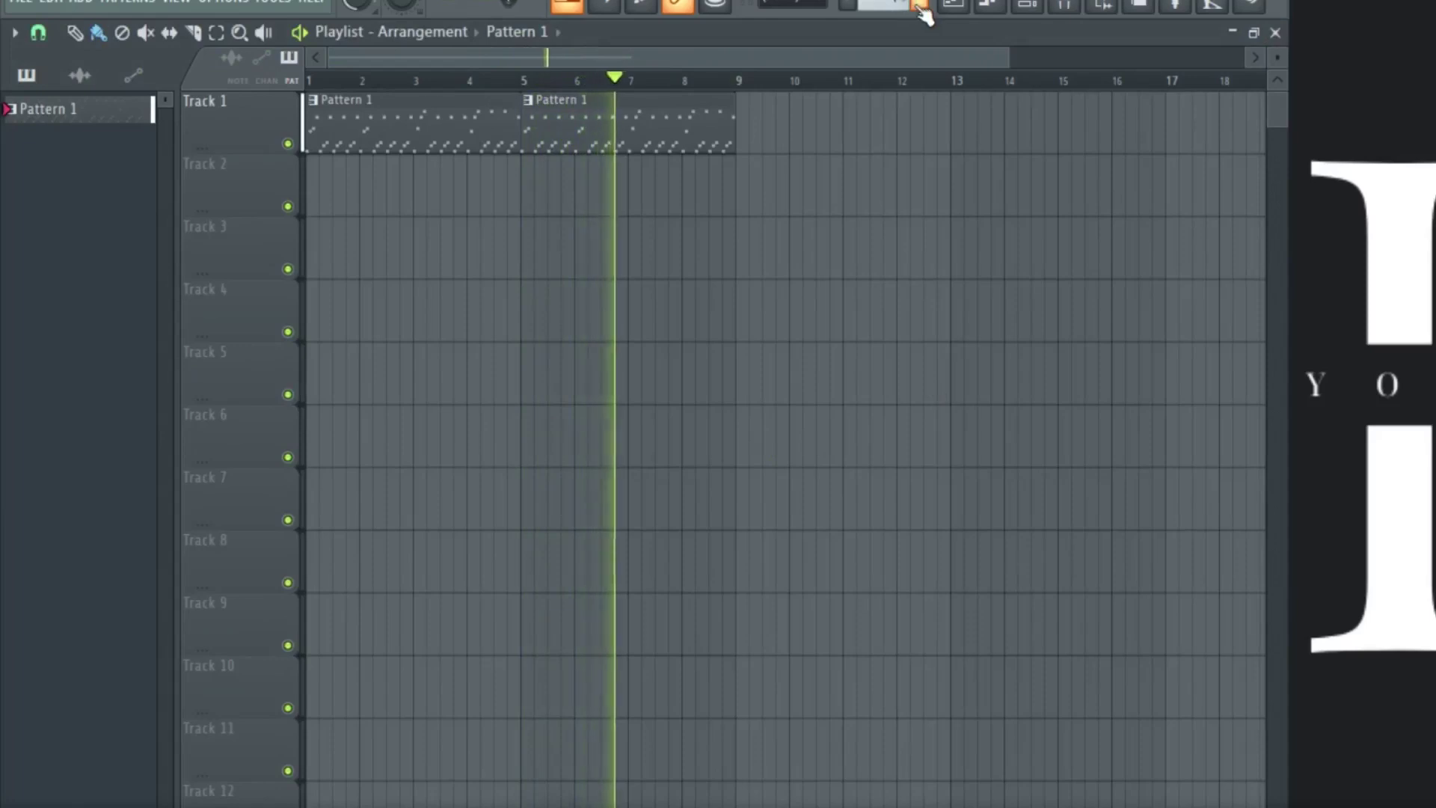
Step: Route the Xpand!2_x64 channel to mixer insert 7
click(1062, 8)
click(432, 131)
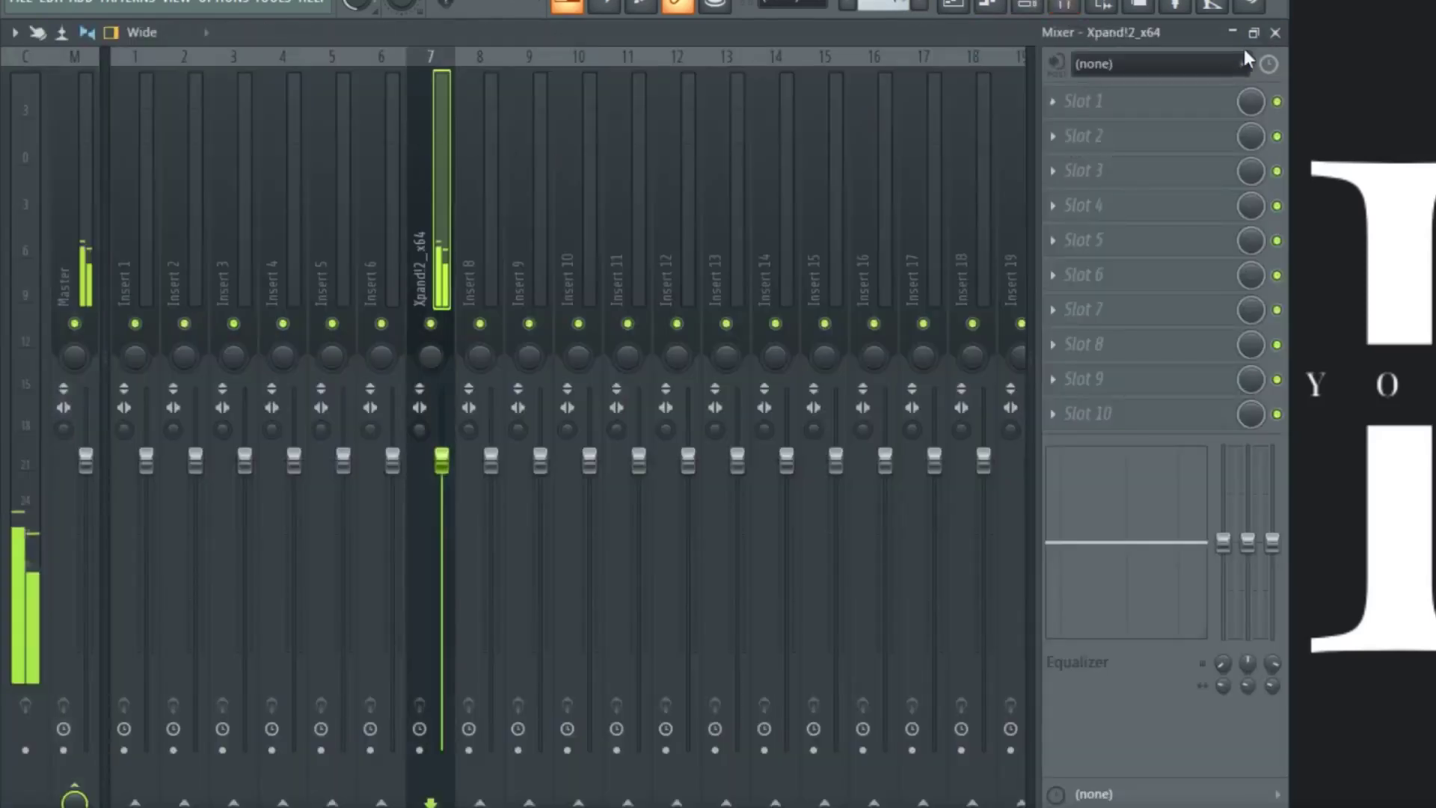
click(1276, 33)
Step: Create a new empty pattern with the suggested name
click(926, 4)
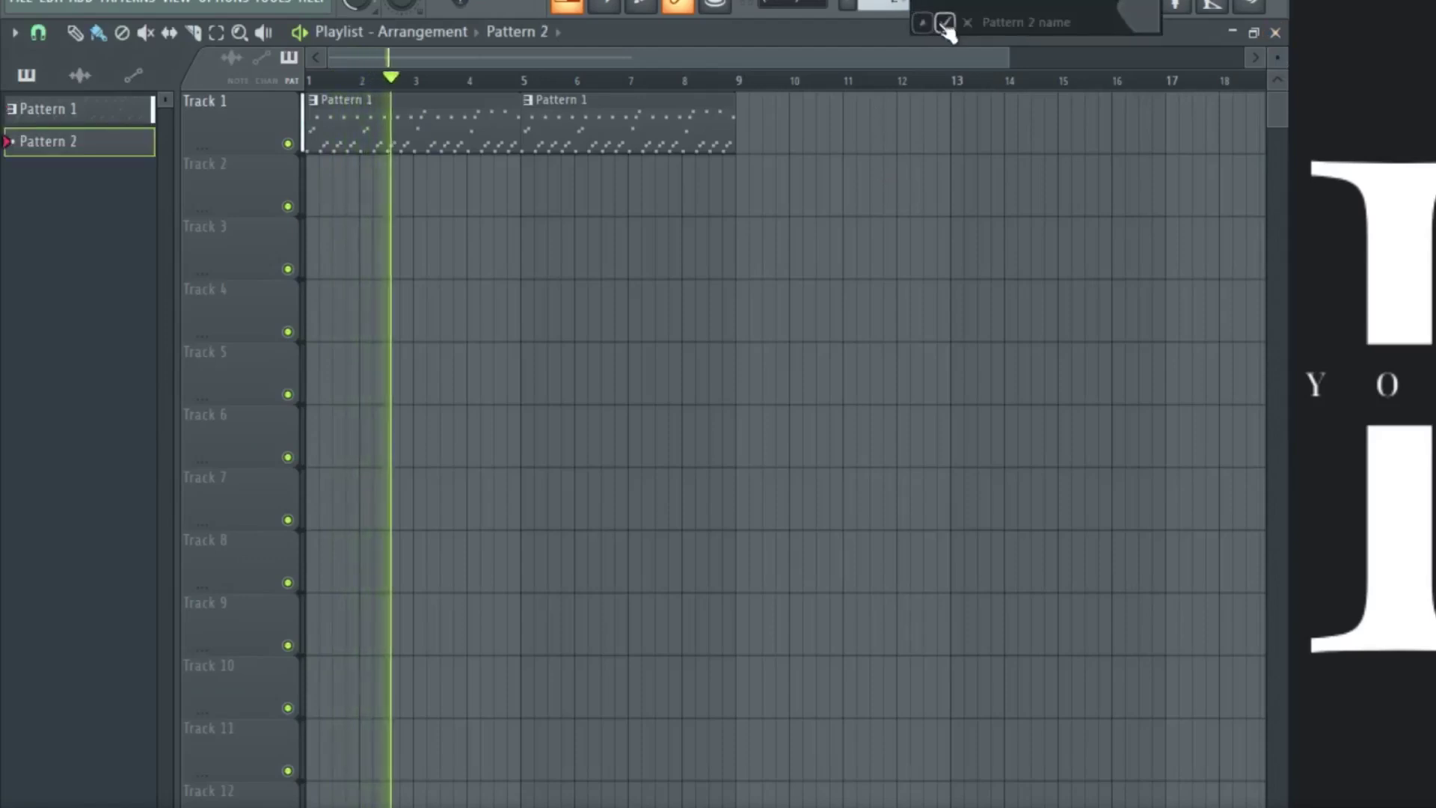
click(945, 23)
Step: Set the Attack of the second Xpand!2 instrument's soft saw pad to +50 % and close its window
click(322, 202)
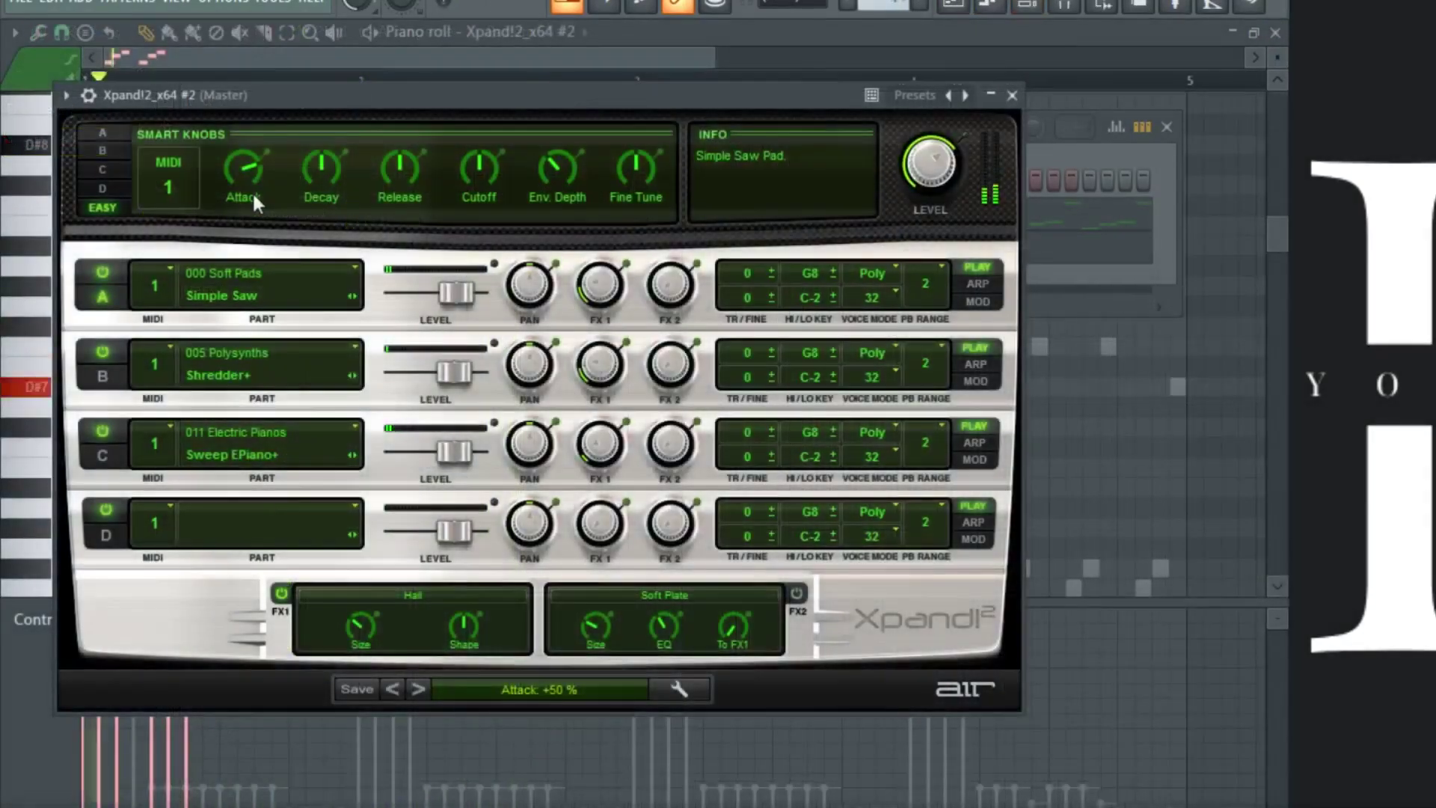
right_click(1249, 357)
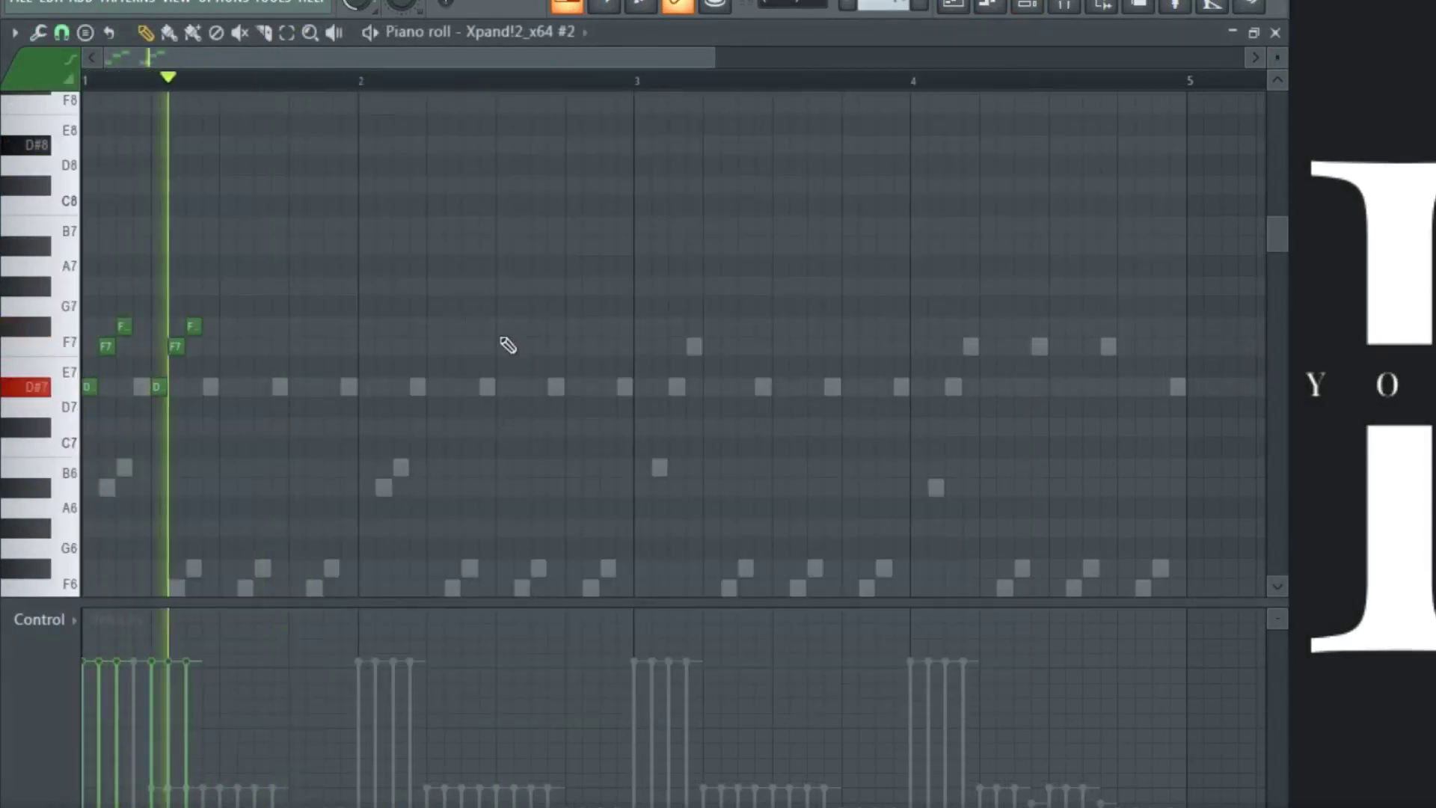
Step: Lower the velocity of all notes in the second Xpand!2 part, trying them an octave higher before returning them to the original octave
key(ctrl+a)
key(ctrl+Up)
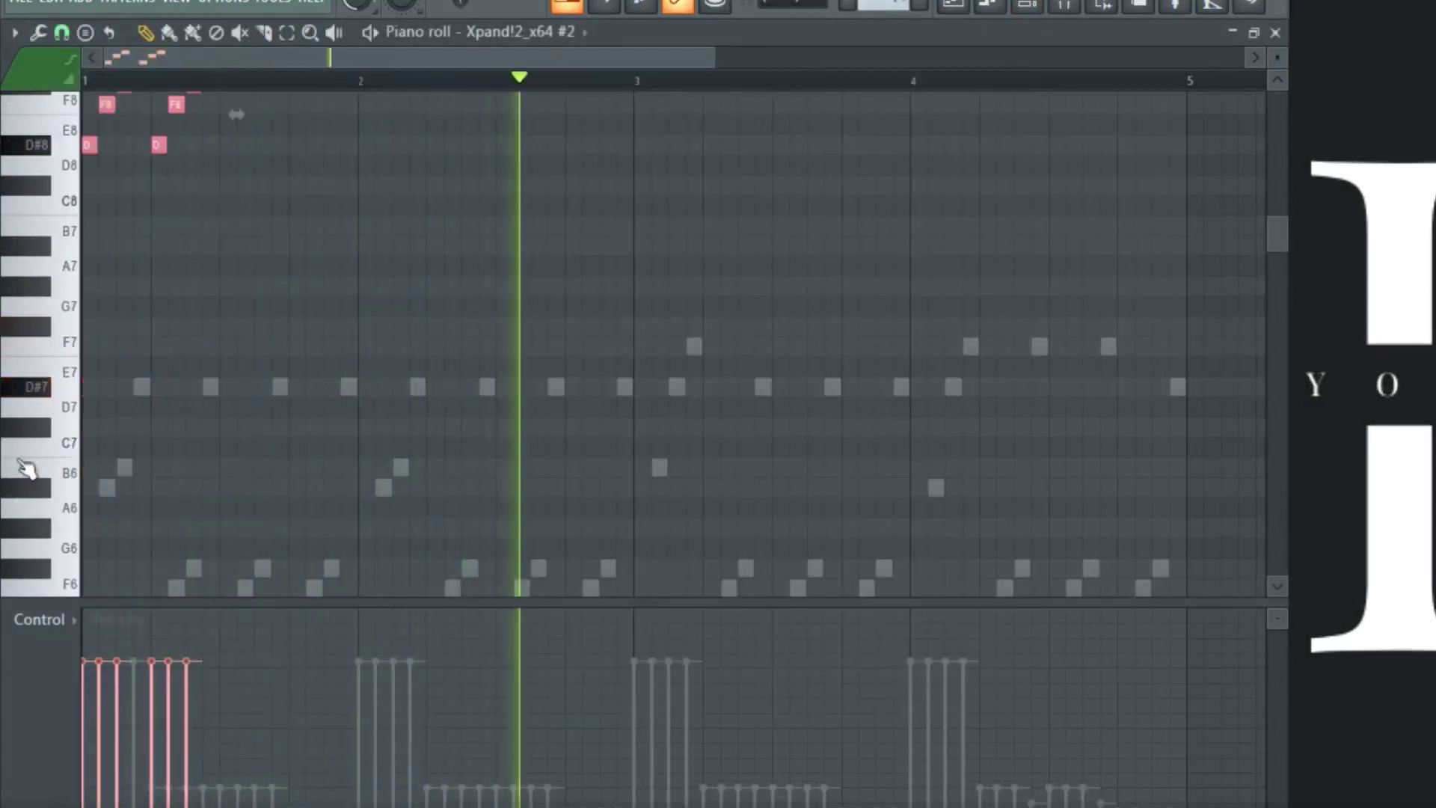
scroll(311, 388, down, 4)
scroll(352, 324, up, 3)
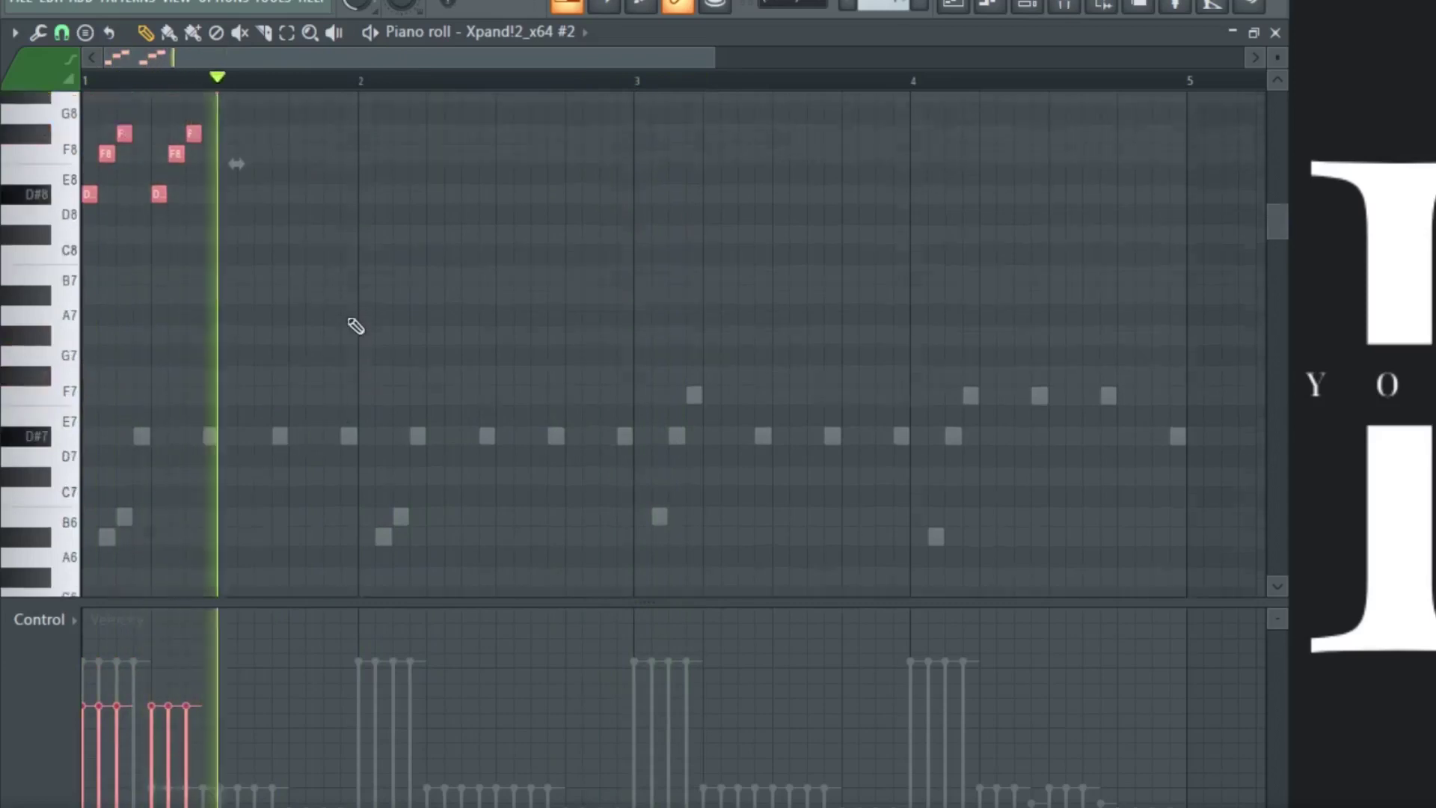
key(ctrl+Down)
scroll(351, 322, down, 2)
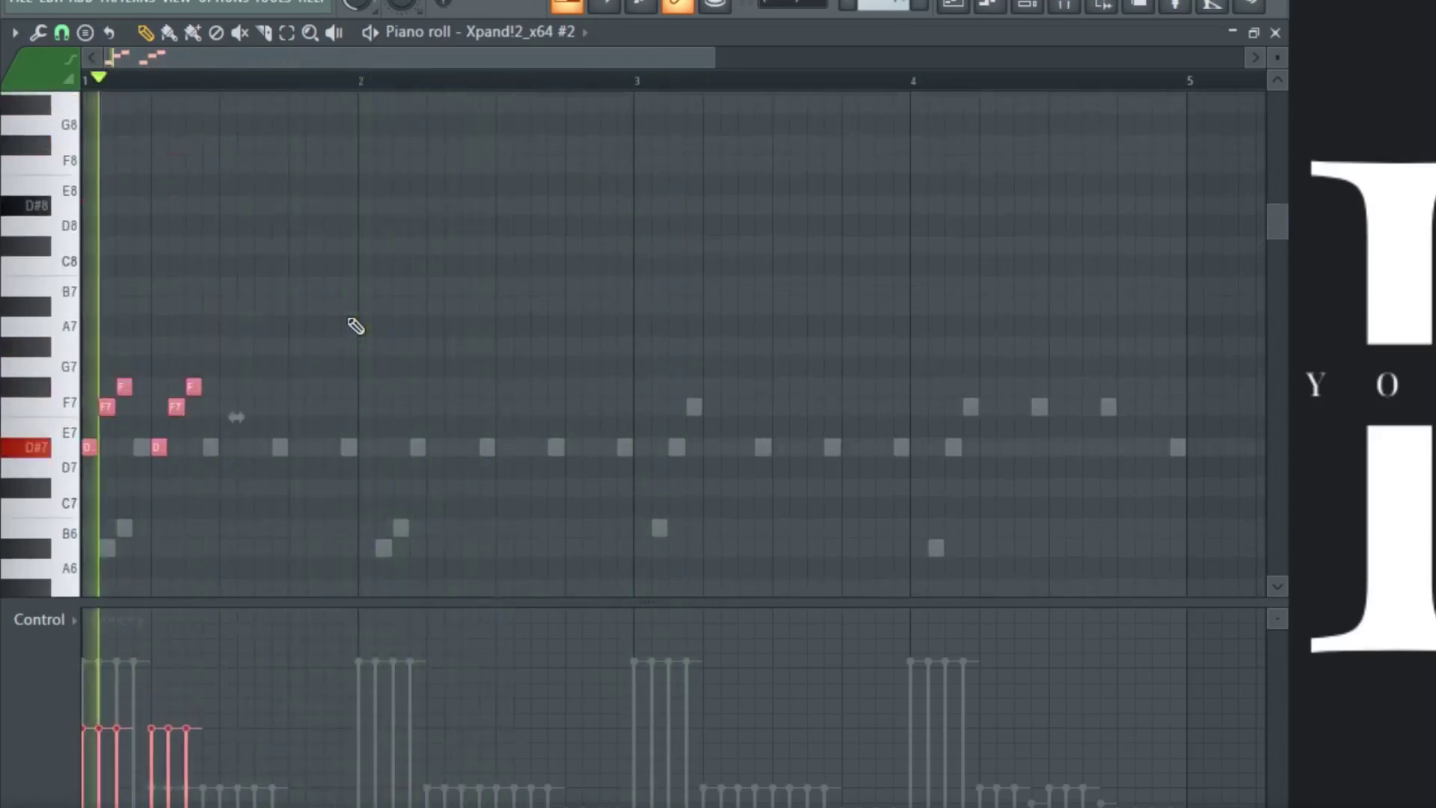
scroll(244, 330, up, 3)
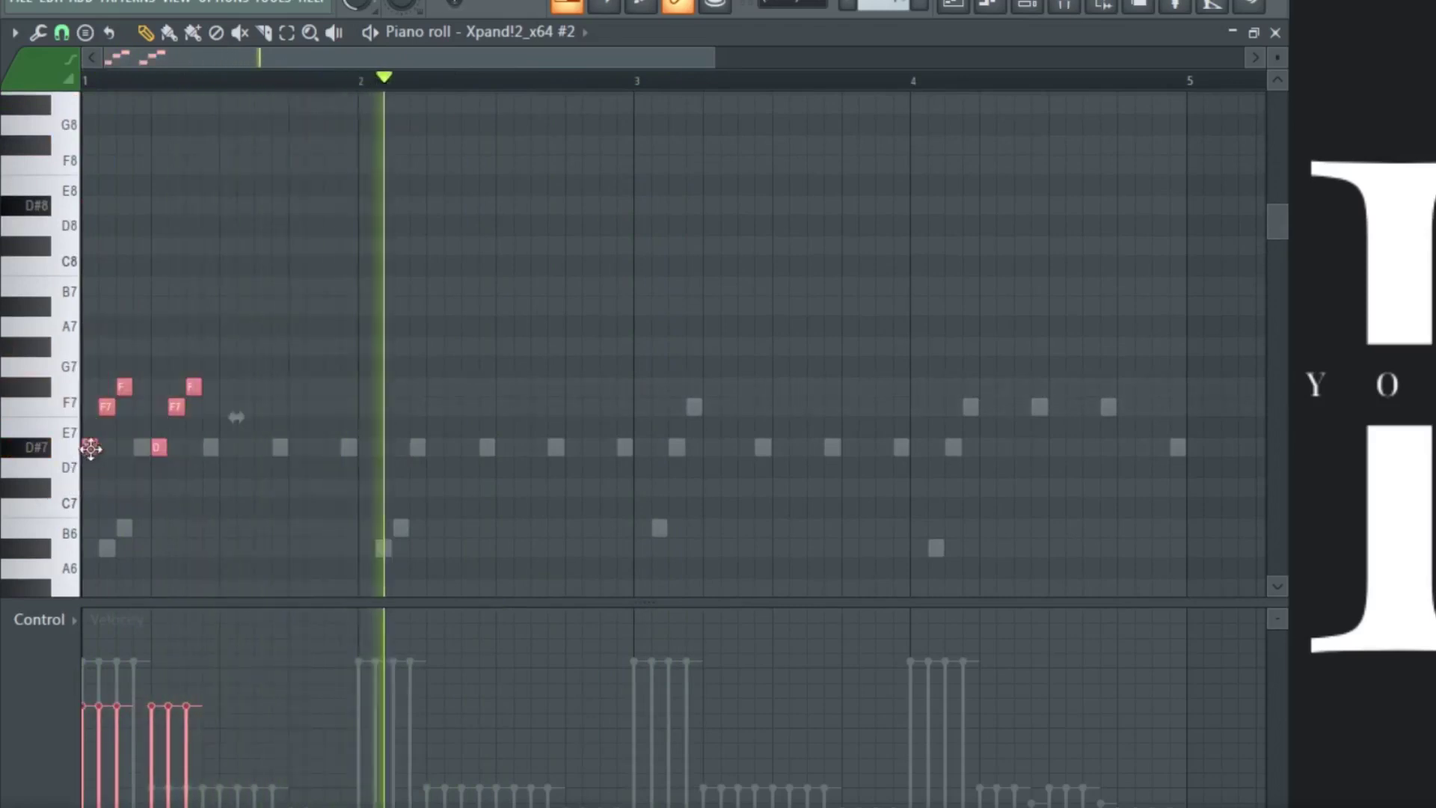
Step: Repeat the six-note phrase from bar 1 at the start of bars 2, 3 and 4
drag(91, 447, 918, 446)
click(470, 477)
drag(504, 355, 348, 417)
Step: Transpose the F7 and F#7 notes in bar 3 up five semitones to A#7 and B7
drag(635, 410, 756, 341)
key(shift+Up)
key(shift+Up)
key(shift+Up)
key(shift+Up)
key(shift+Up)
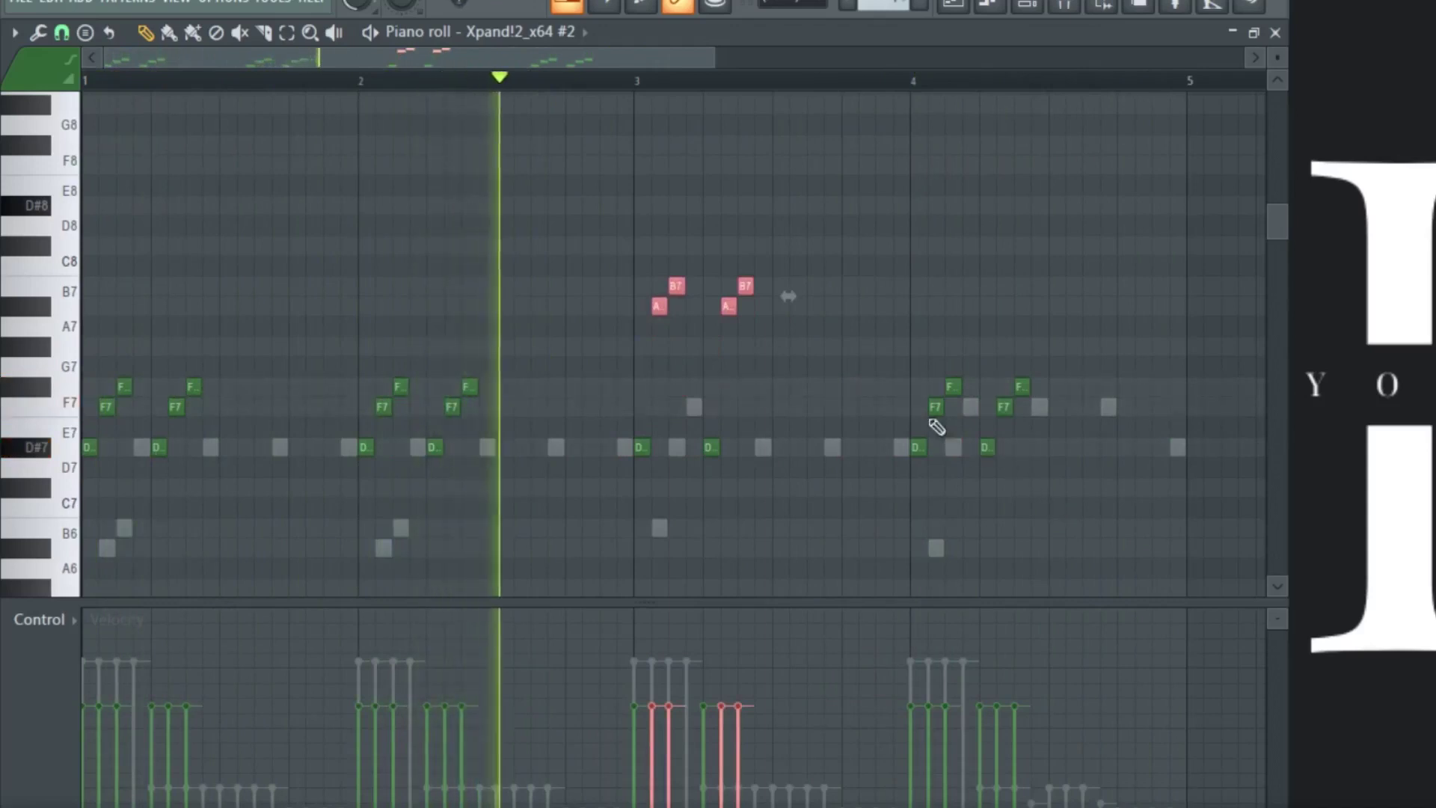
Step: Transpose the F7 and F#7 notes in bar 4 up five semitones to A#7 and B7
drag(935, 420, 1105, 326)
key(shift+Up)
key(shift+Up)
key(shift+Up)
key(shift+Up)
key(shift+Up)
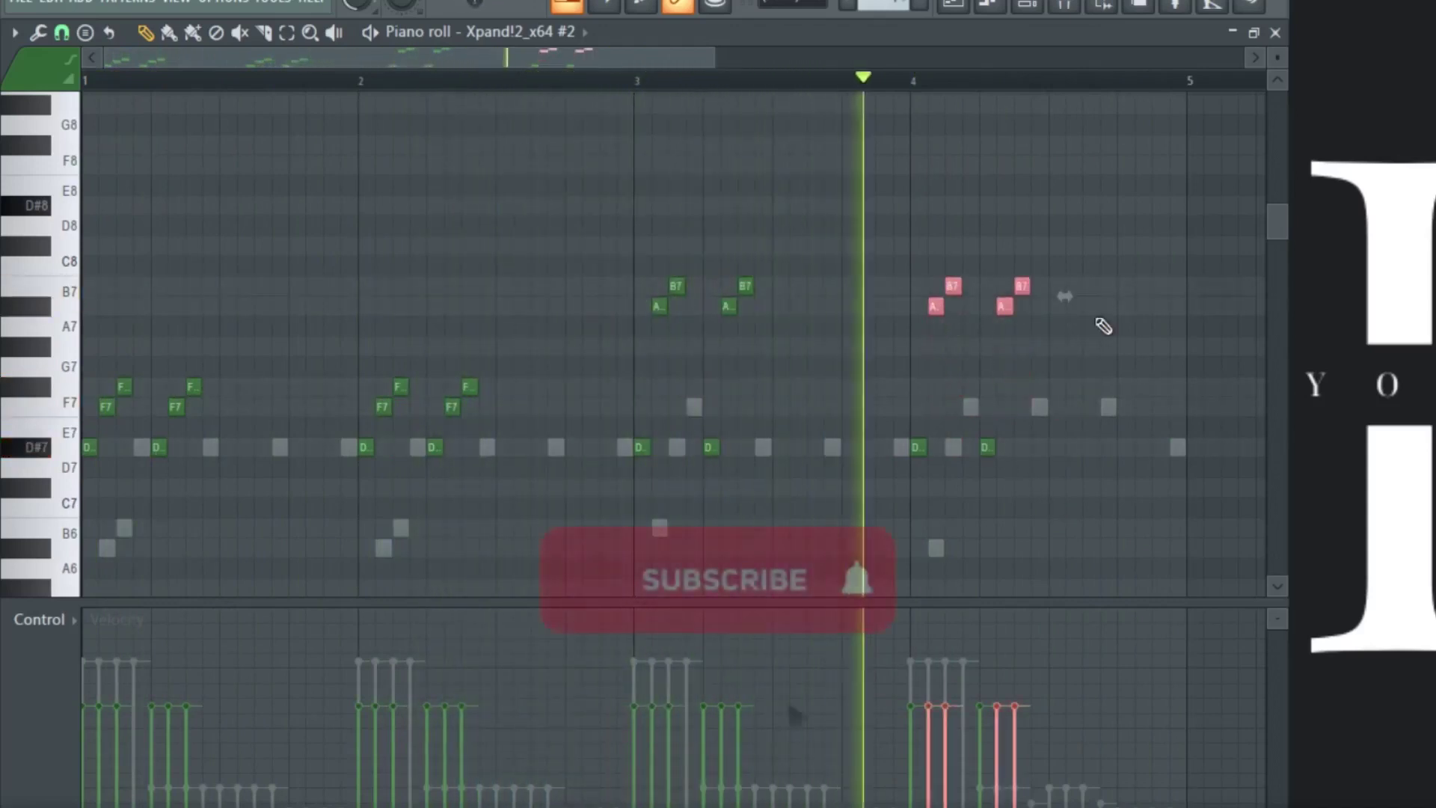
Step: Lower the note velocities across the second Xpand!2 part, making bars 3 and 4 slightly softer than bars 1 and 2
drag(1206, 218, 565, 404)
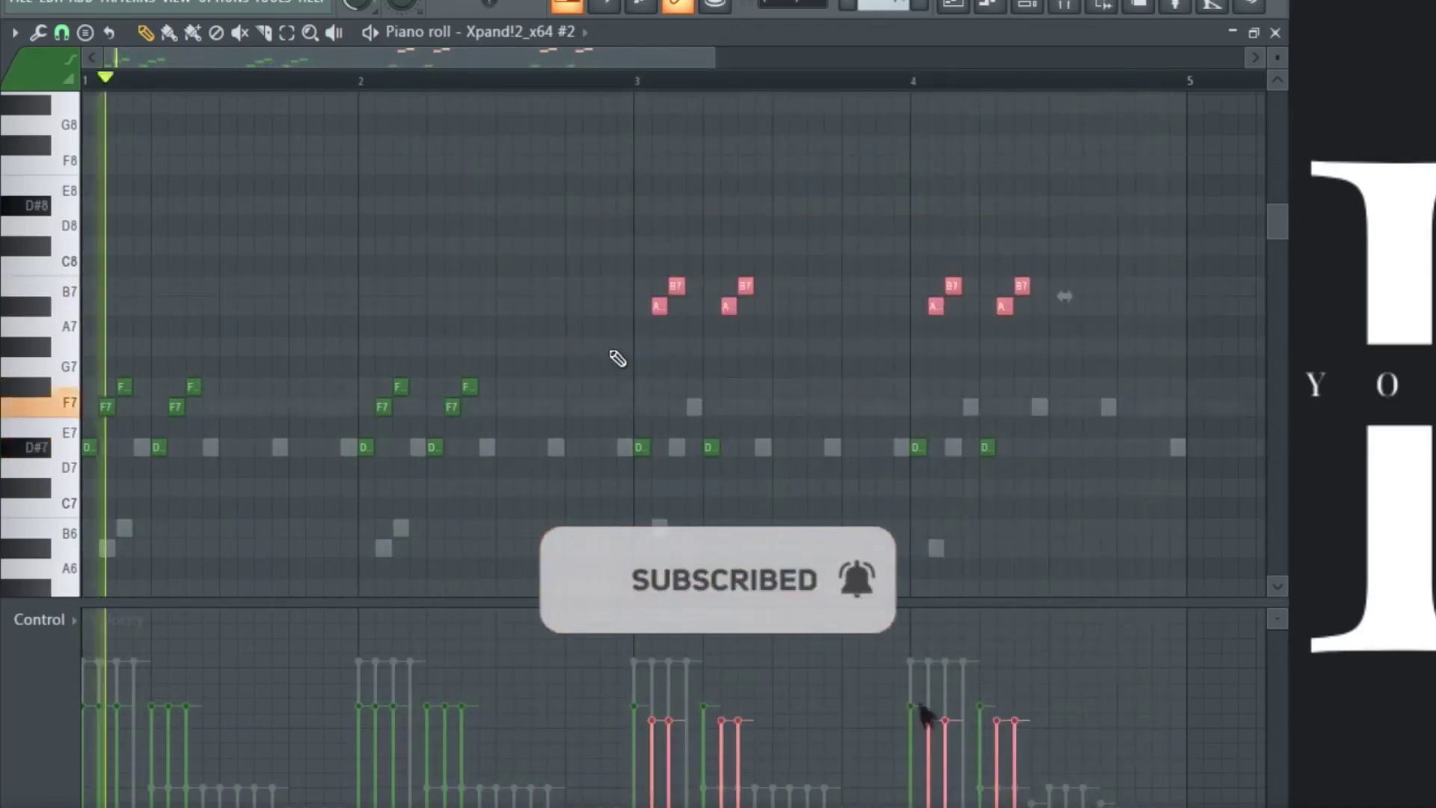
drag(631, 448, 991, 449)
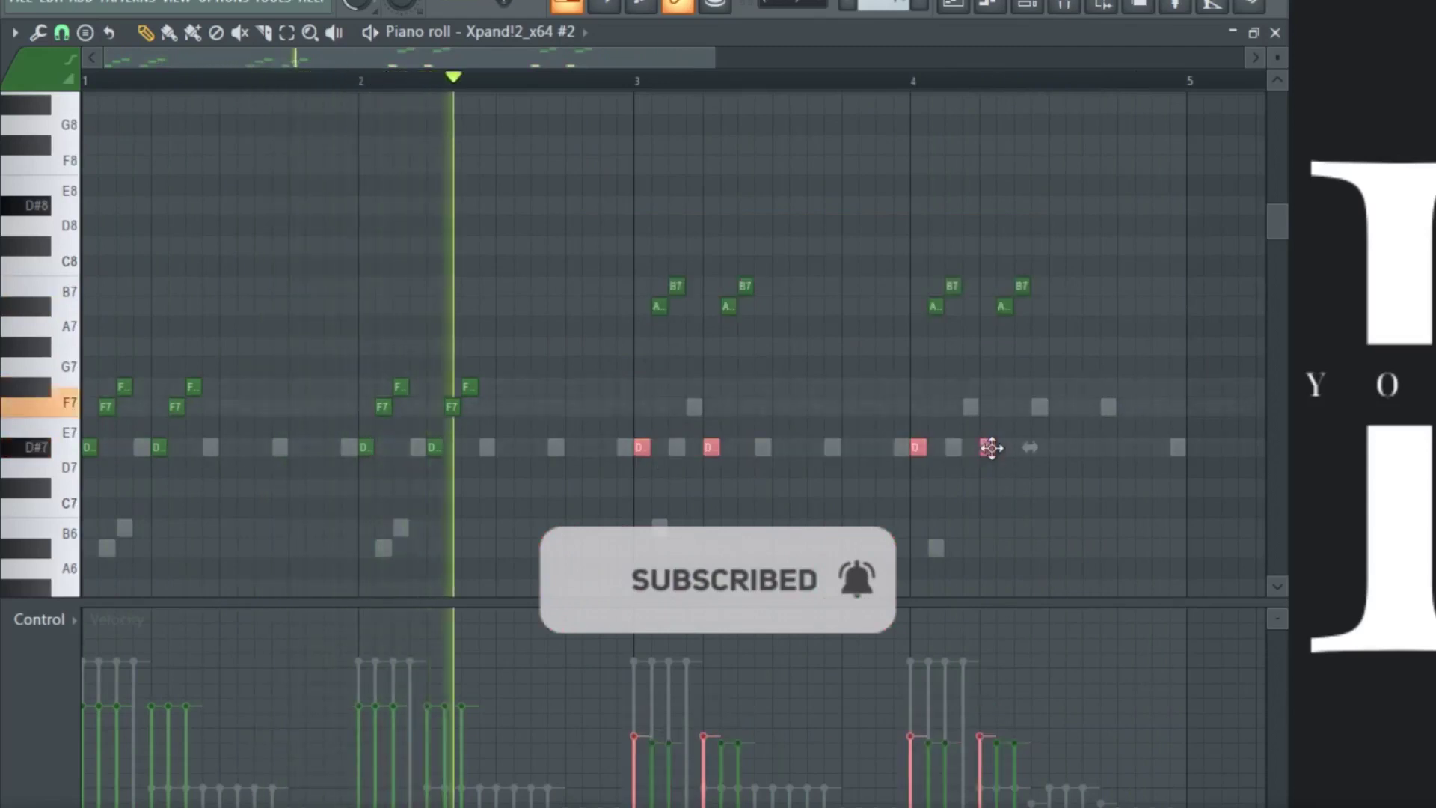
drag(507, 338, 86, 458)
scroll(386, 376, down, 3)
Step: Reduce the wet output of Fruity Delay 3 on the Xpand!2_x64 #2 mixer insert and close the mixer
key(F9)
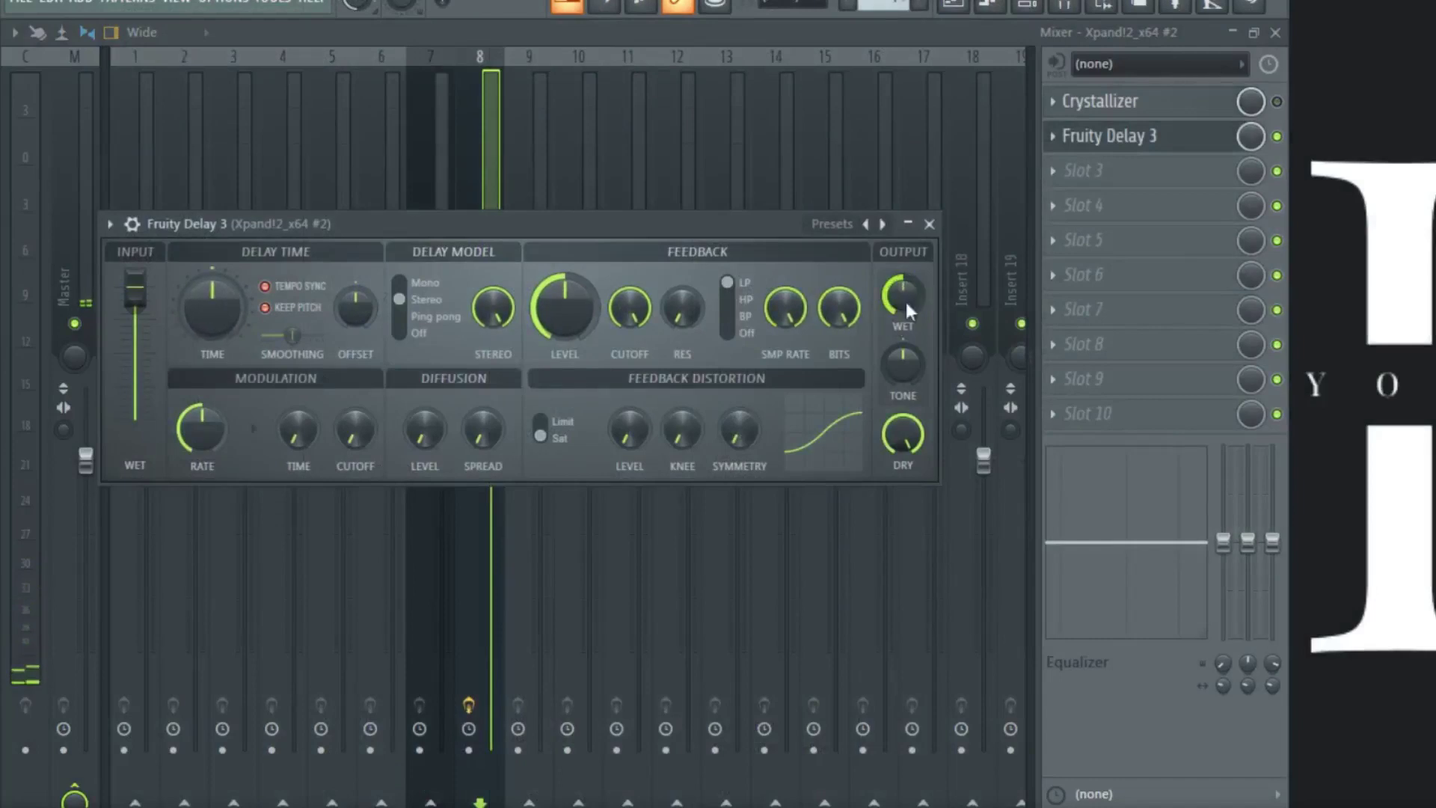
drag(905, 299, 910, 414)
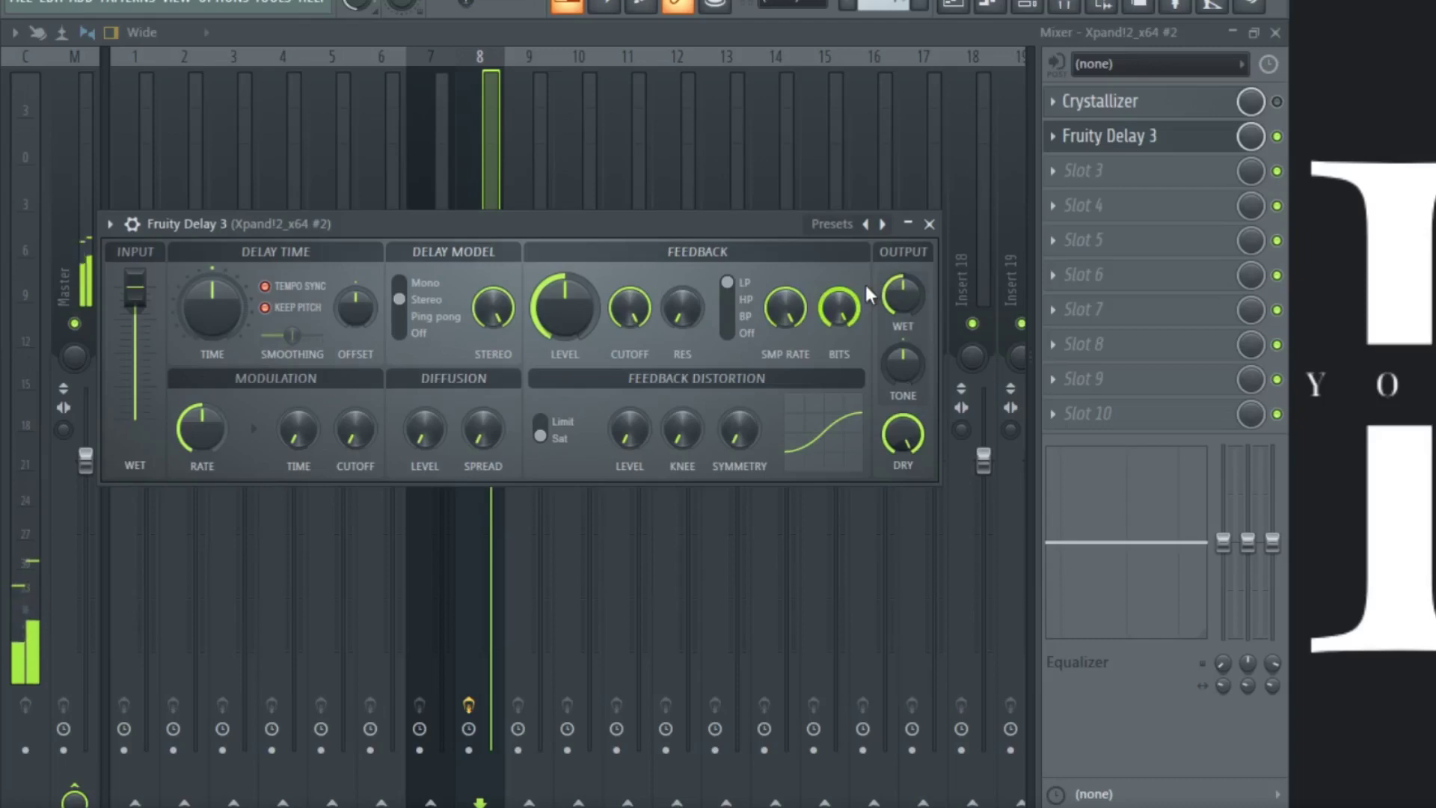
click(929, 224)
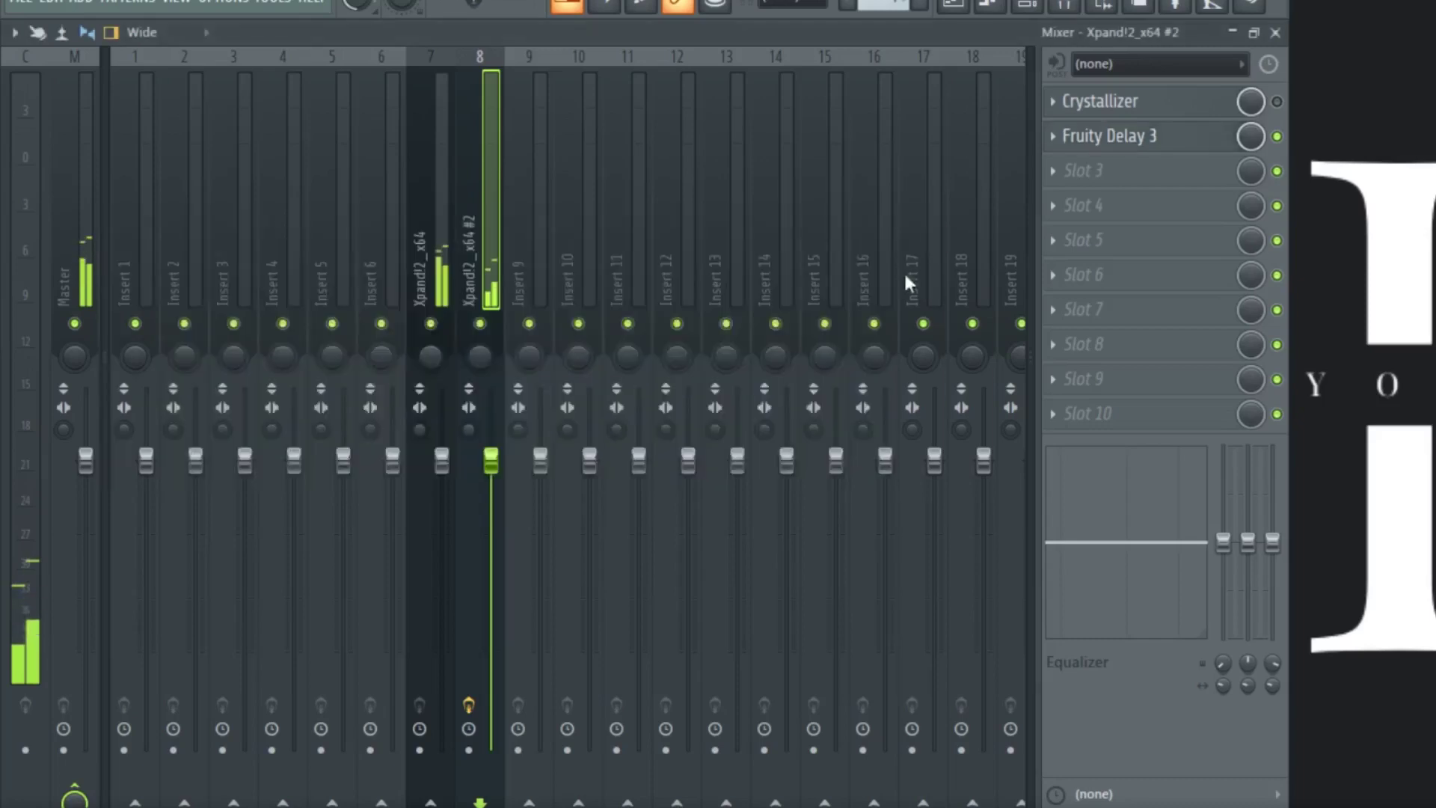
click(1276, 33)
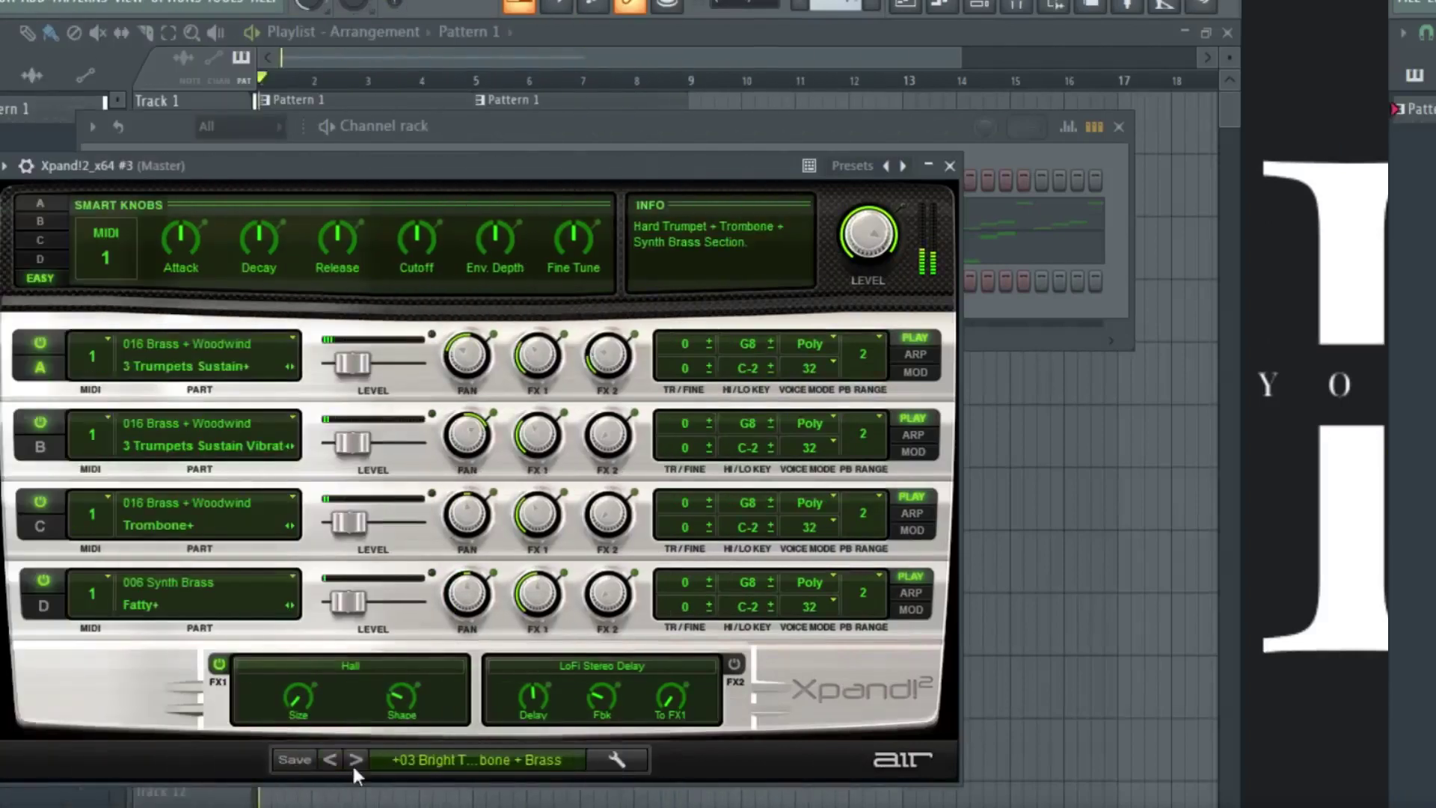
Step: Load the preset +05 Oct Trombone + Brass in the third Xpand!2 instrument and close its window
click(355, 760)
click(354, 760)
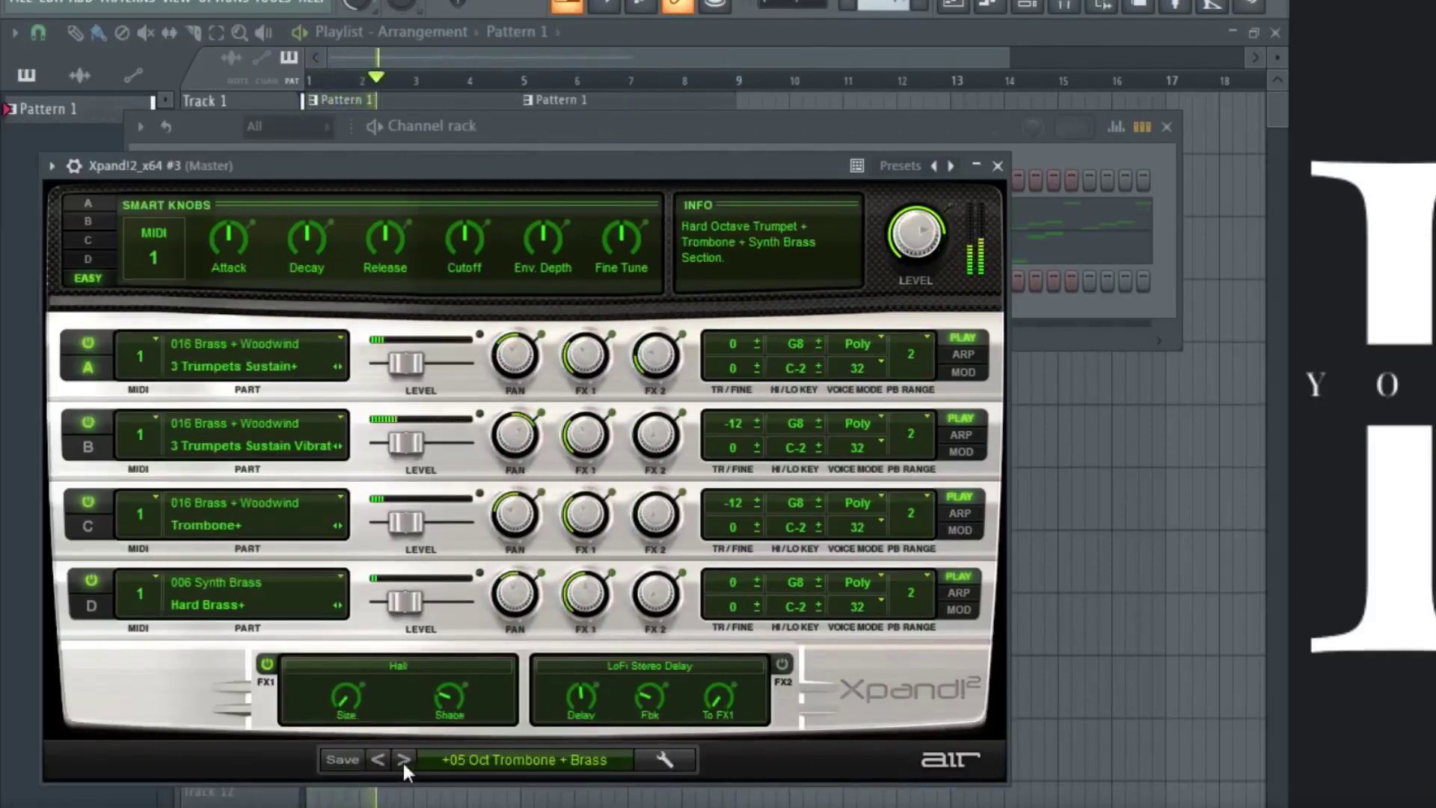
click(997, 165)
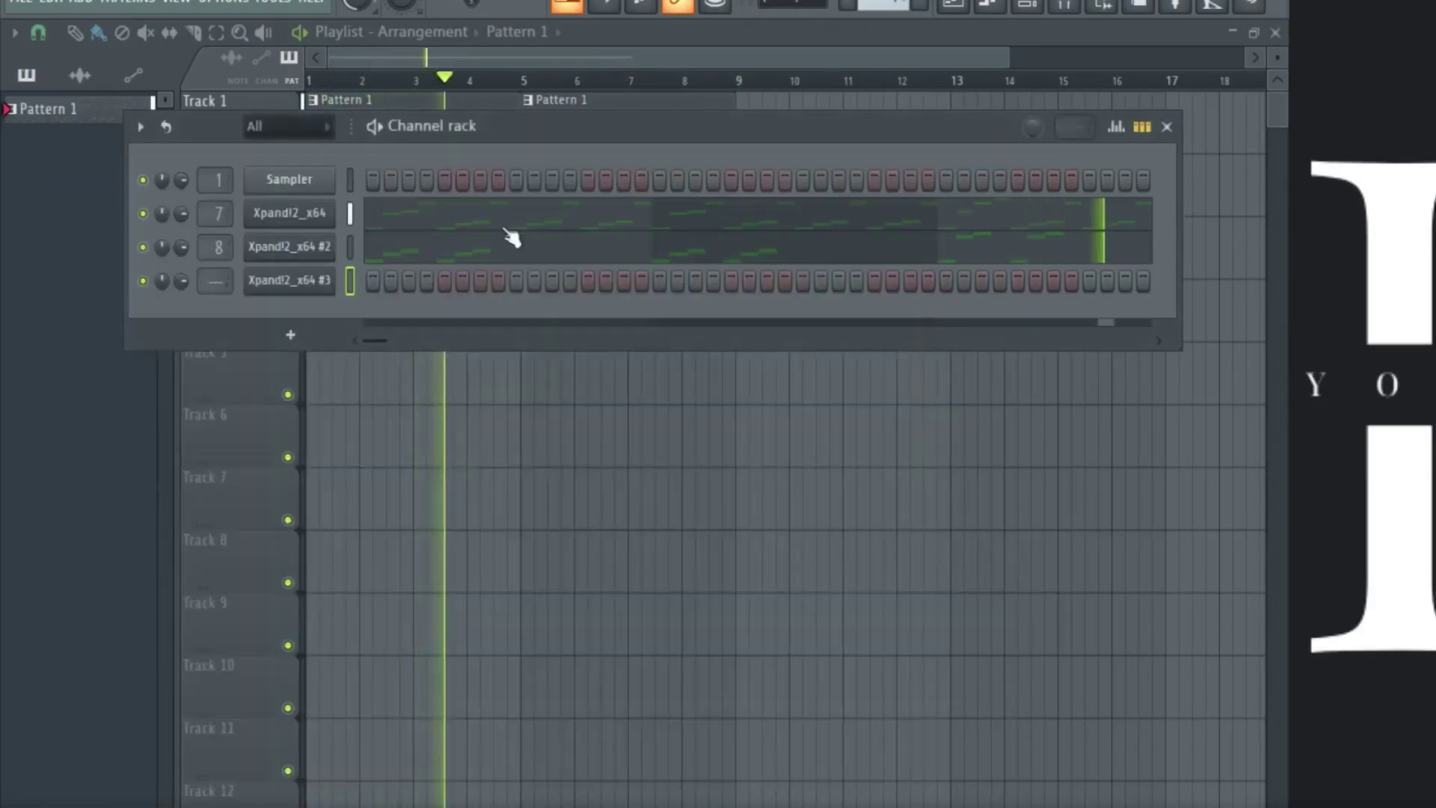
Step: In the third Xpand!2 channel's piano roll, enter two consecutive D#3 notes of two bars each, filling bars 1 to 4
right_click(320, 279)
click(366, 277)
scroll(193, 424, down, 10)
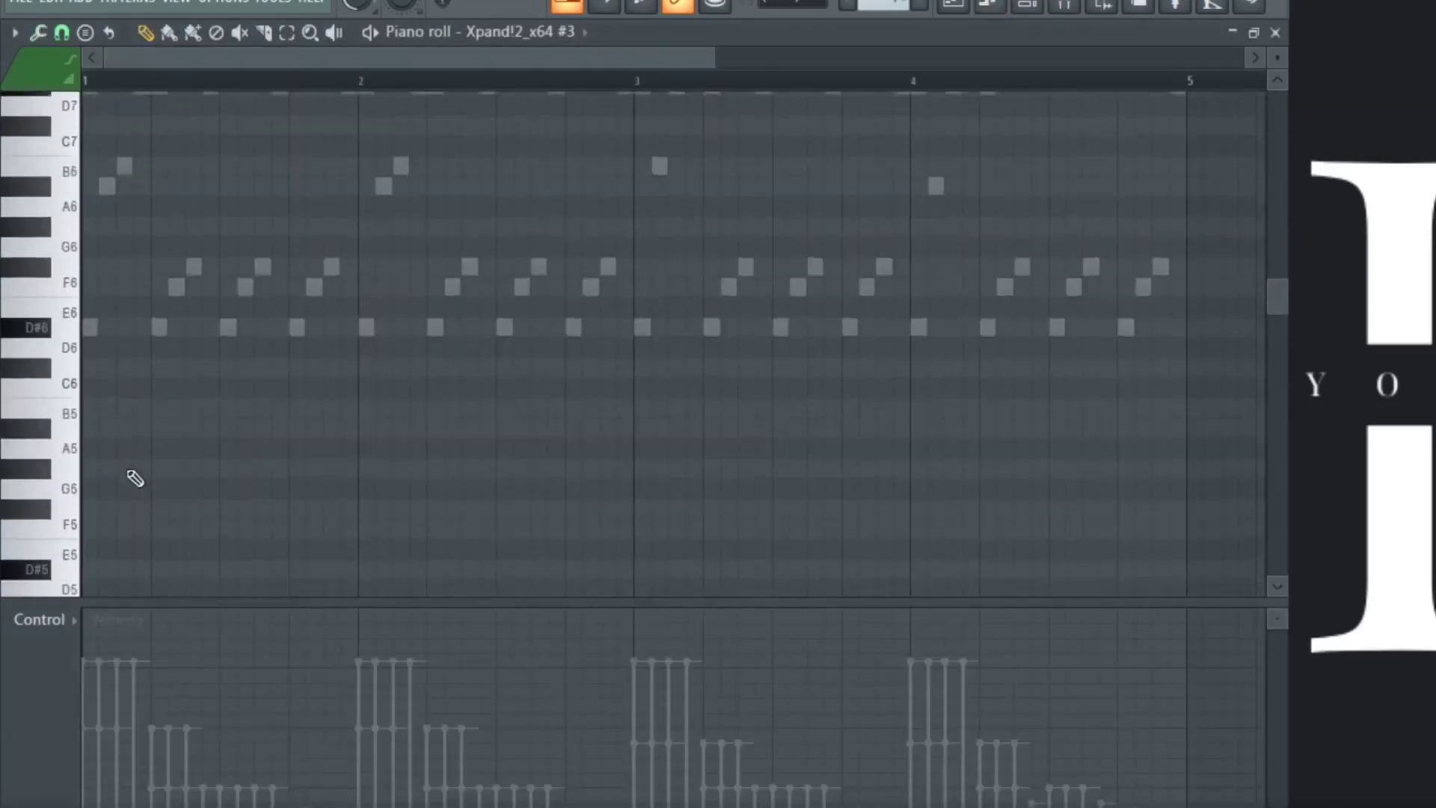
scroll(135, 449, down, 4)
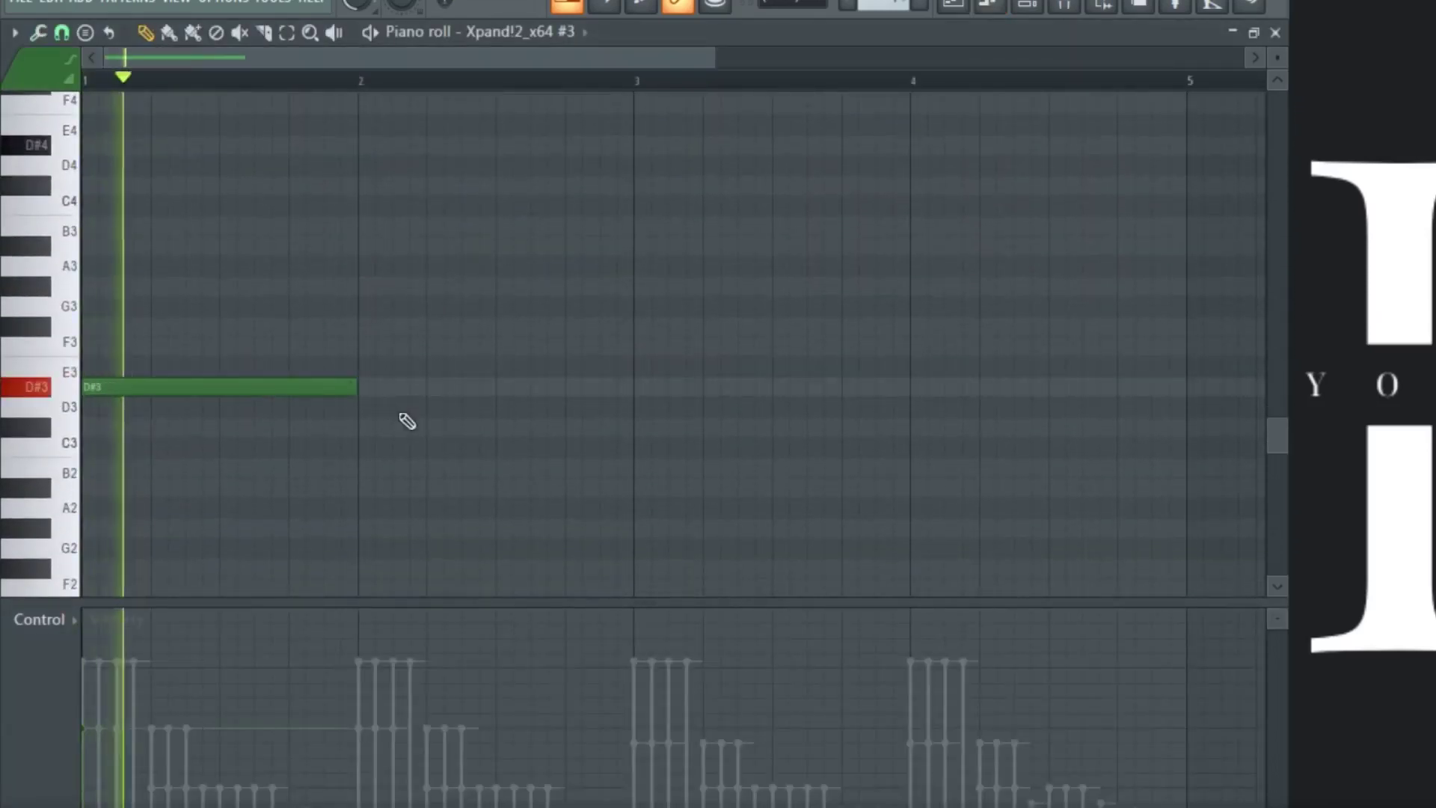
drag(356, 394, 648, 378)
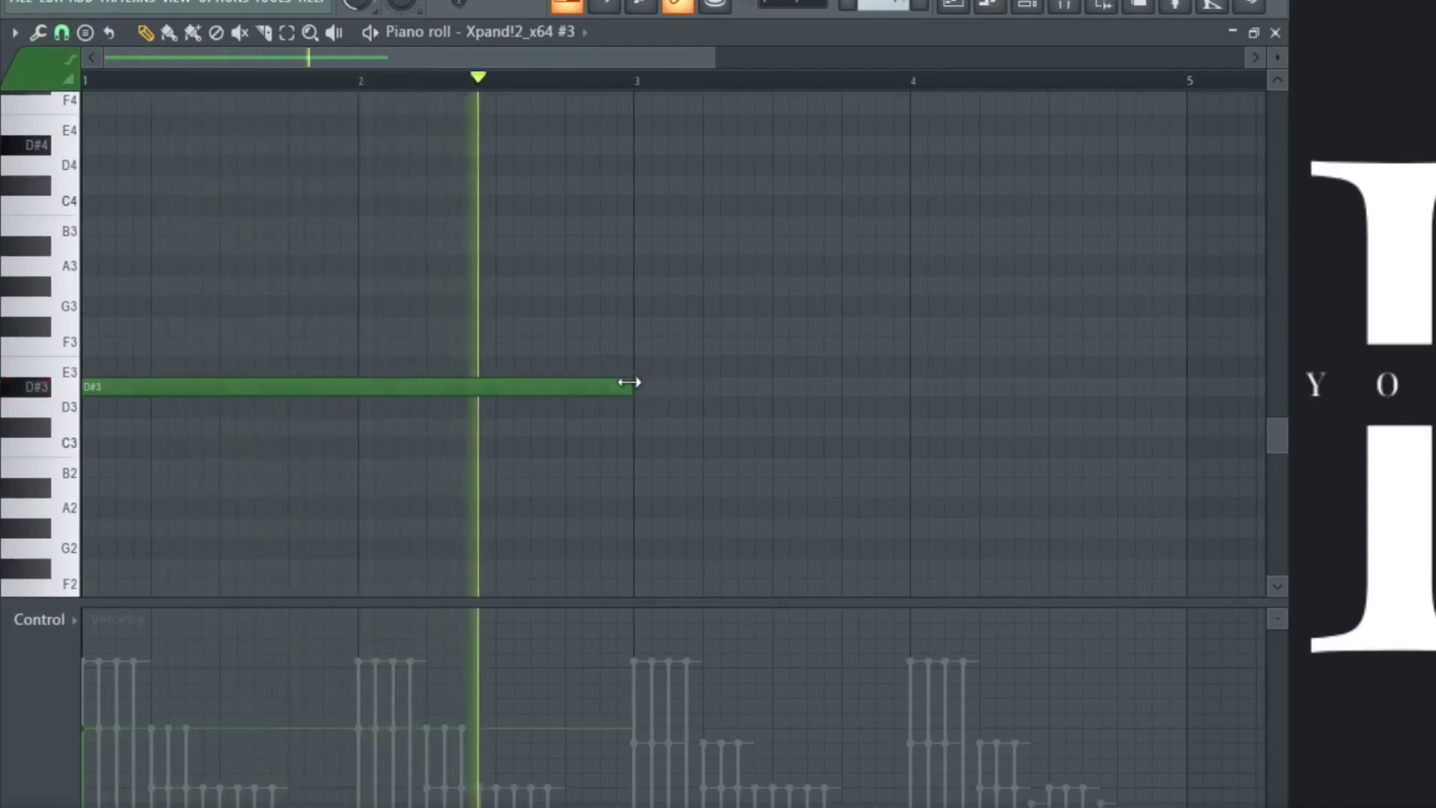
click(651, 390)
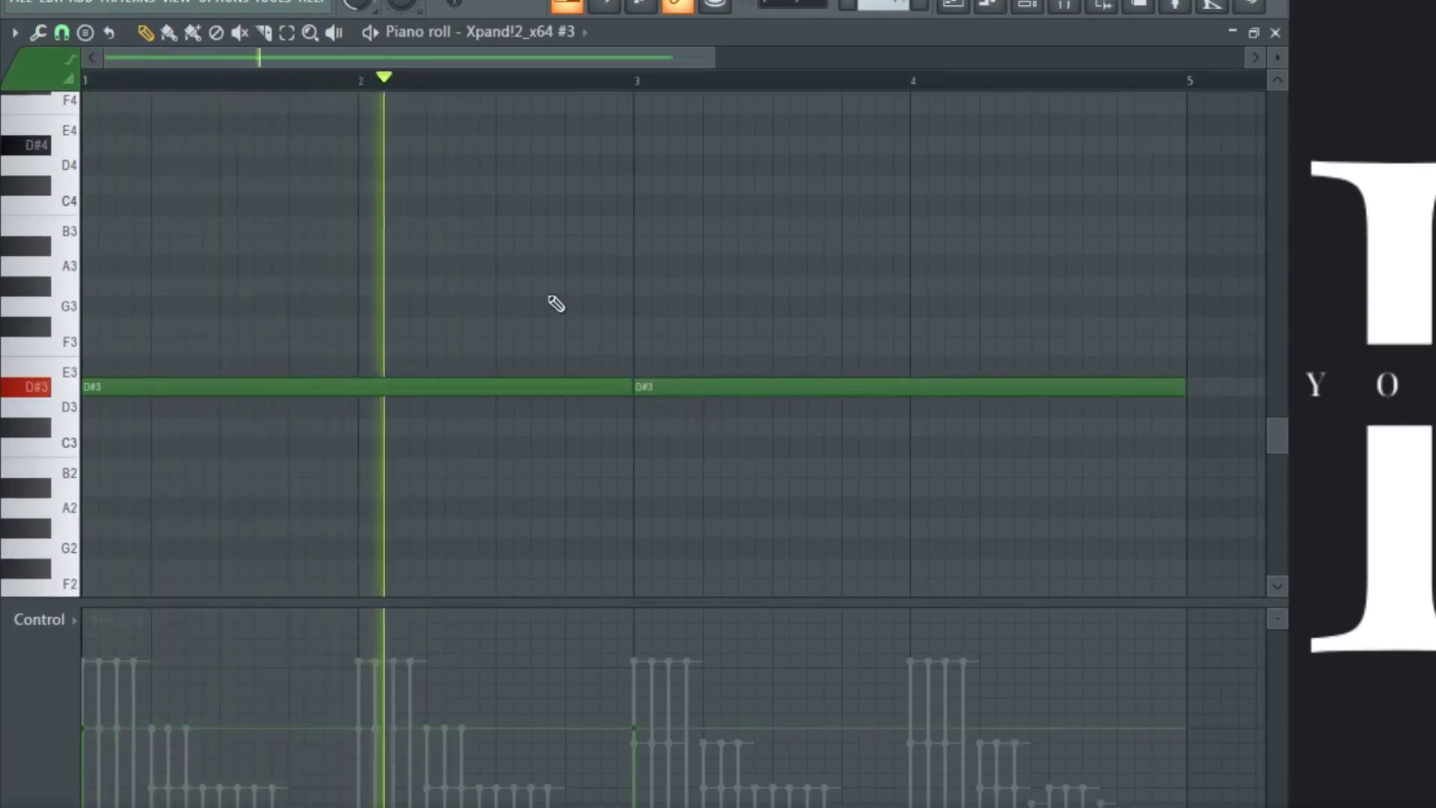
Step: Raise the velocity of both long D#3 notes, select them, and lower the velocity slightly
drag(768, 698, 84, 662)
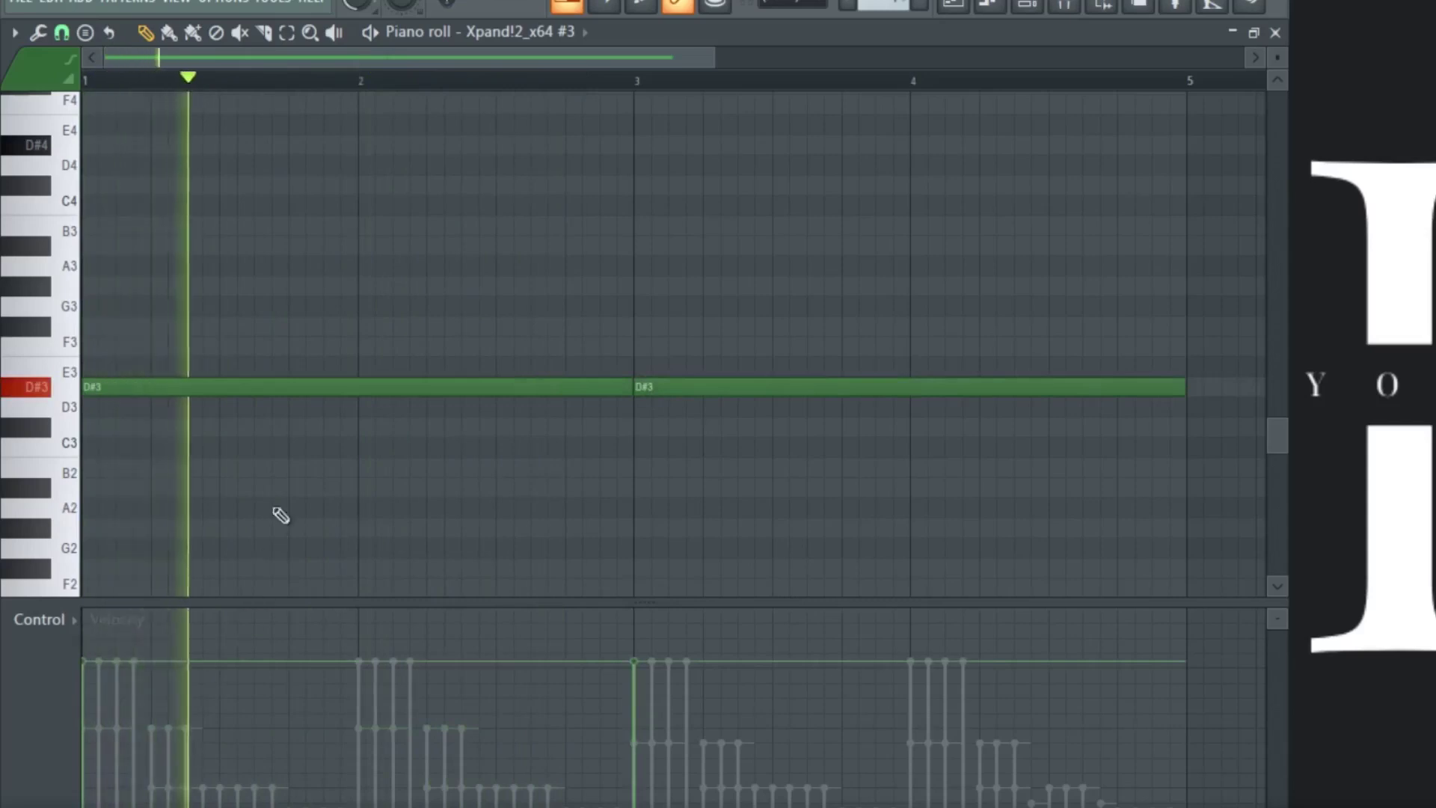
drag(336, 317, 839, 284)
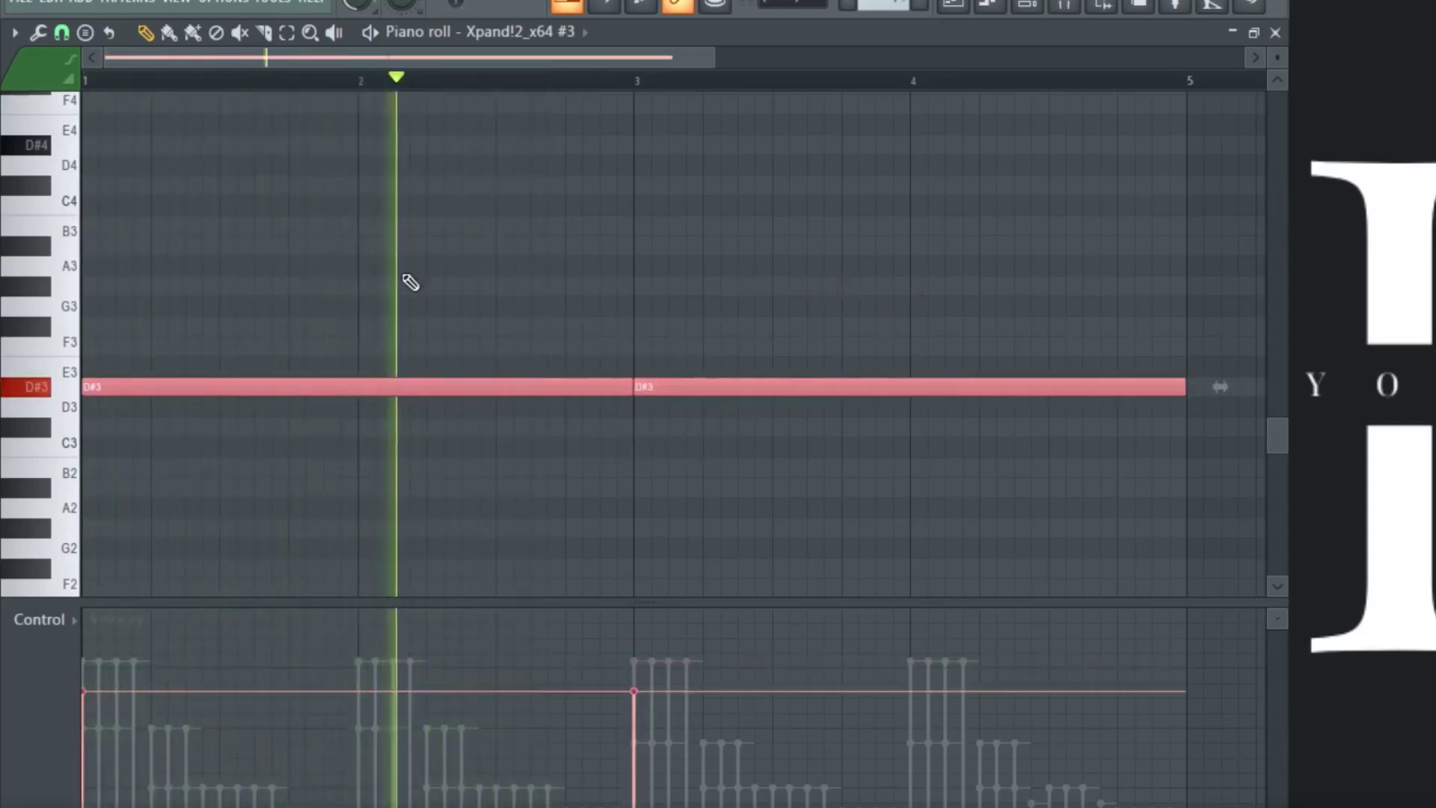
Step: Audition the two long notes an octave lower, and transpose them up to D#4 while restarting playback
key(ctrl+Down)
key(space)
key(space)
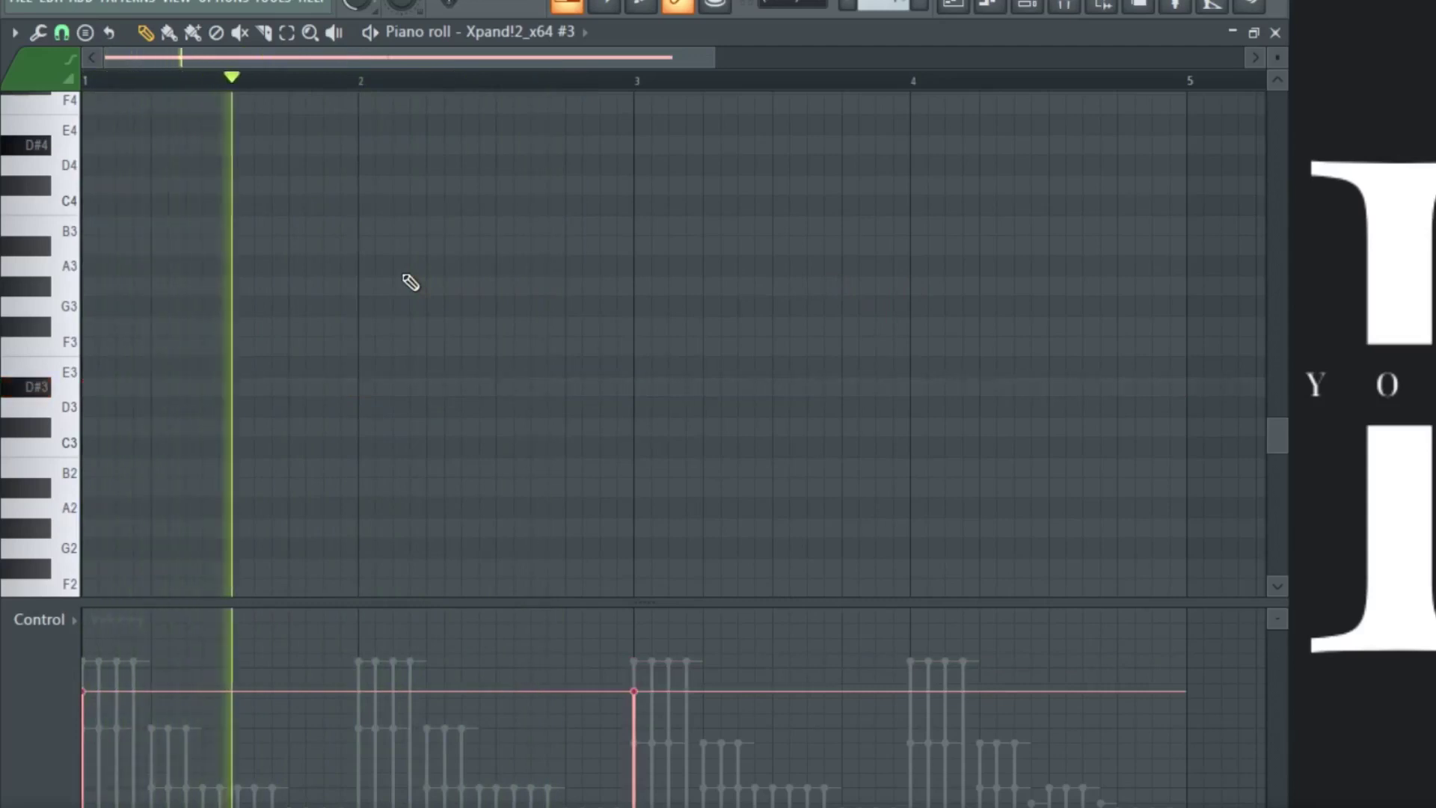
key(ctrl+Up)
key(space)
key(ctrl+Up)
key(space)
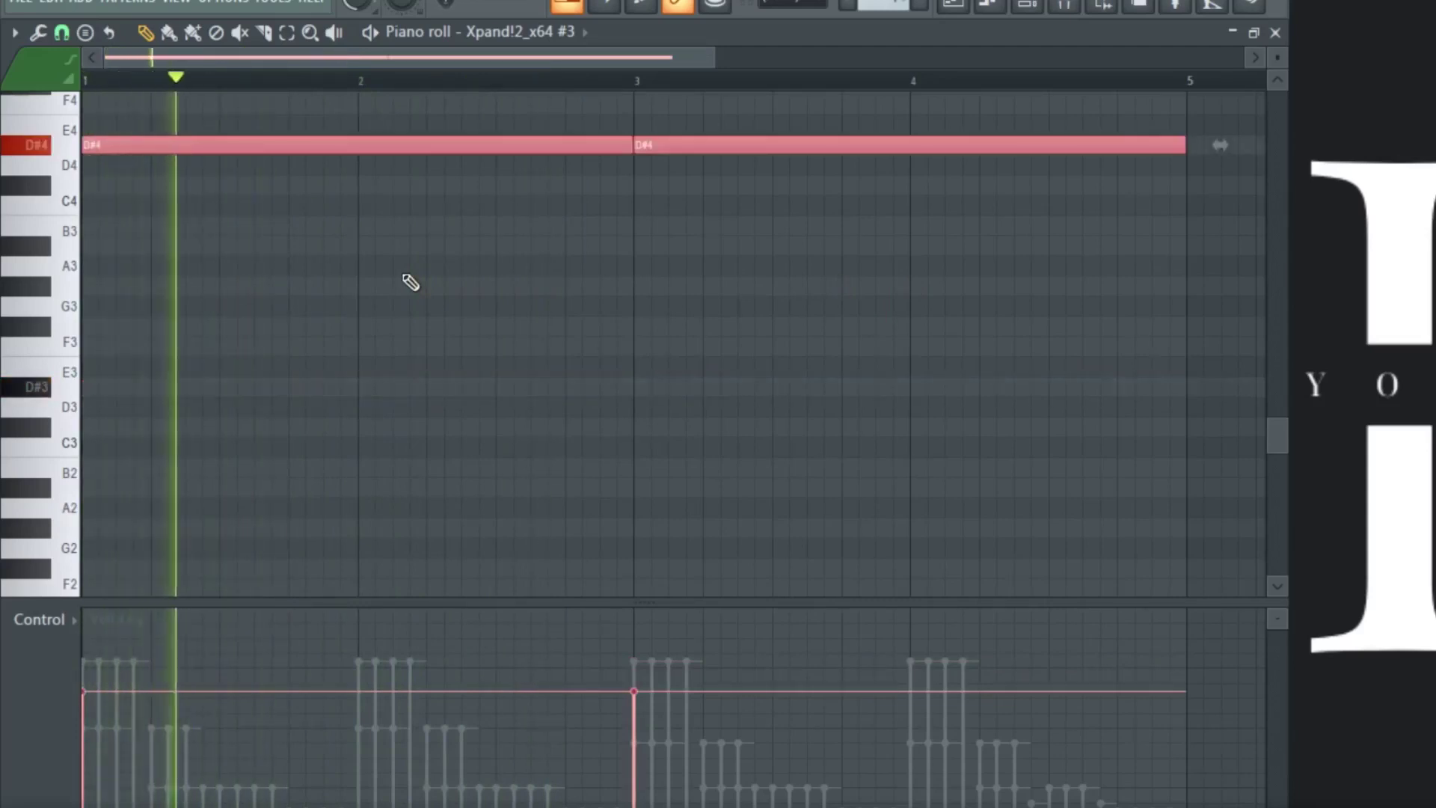
Step: Transpose the two long notes down to D#3 and shorten each to one and a half bars
key(ctrl+Down)
drag(417, 275, 605, 467)
drag(631, 394, 505, 388)
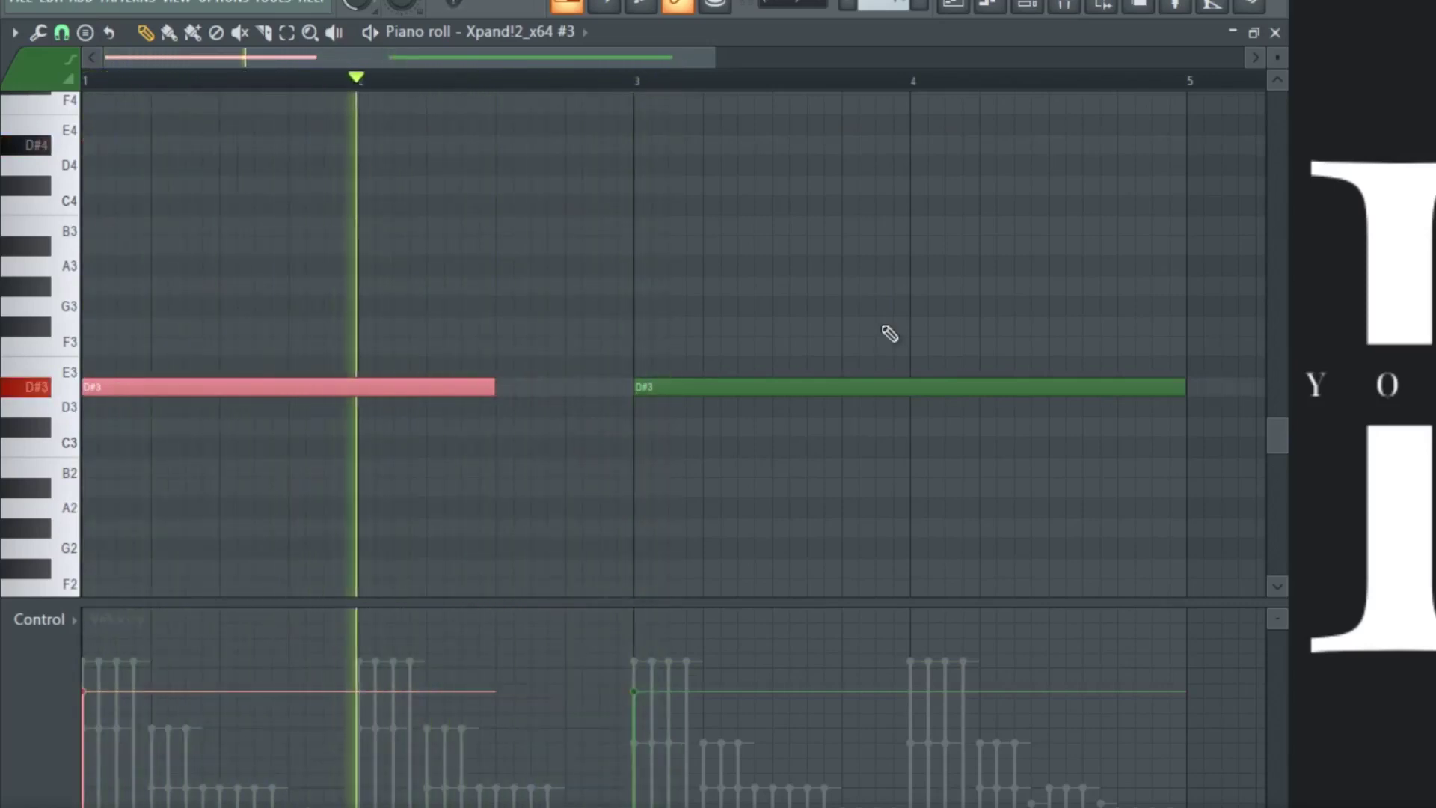
drag(953, 294, 1009, 416)
drag(1187, 388, 1058, 388)
click(1062, 458)
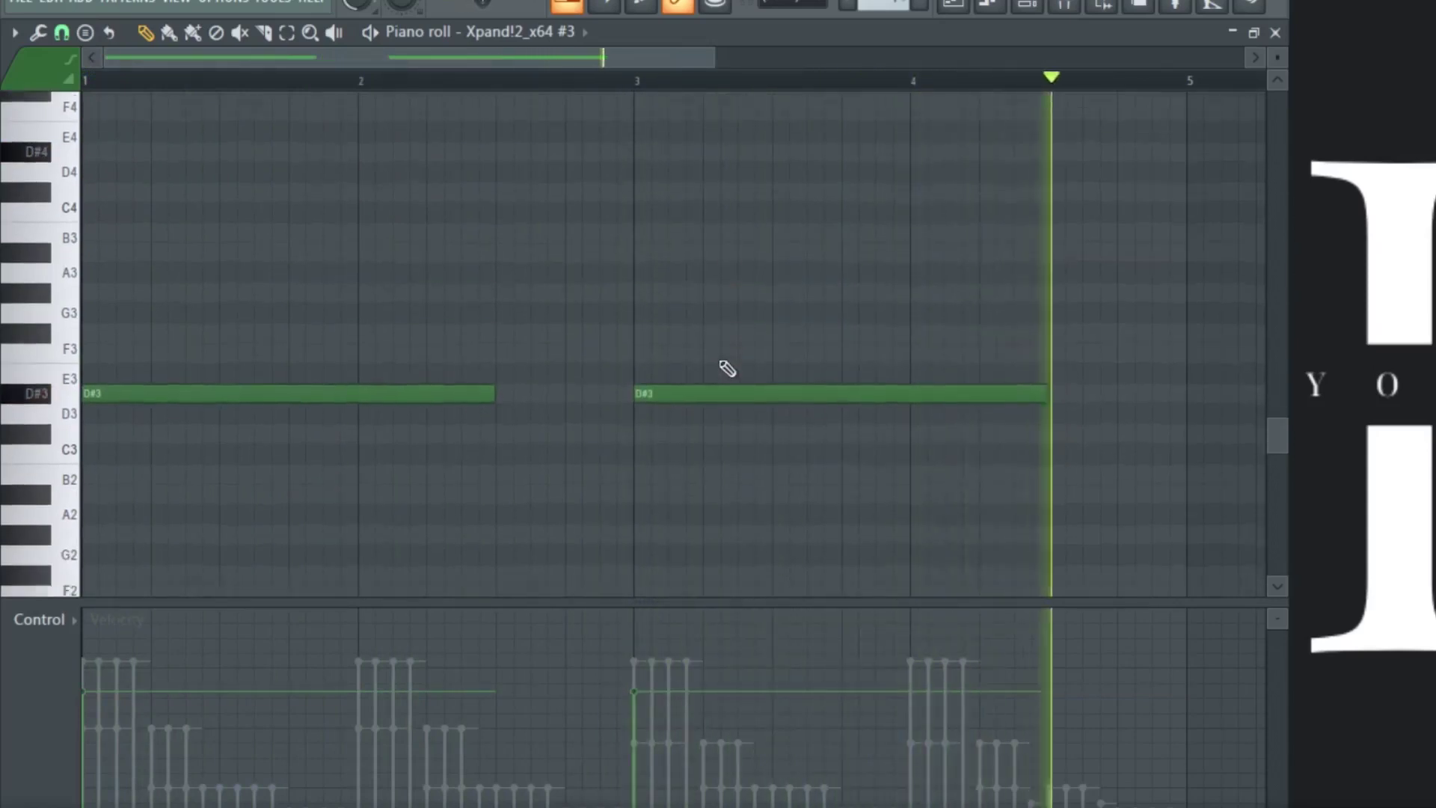
Step: Select both D#3 notes and raise their velocity slightly, then clear the selection
scroll(737, 419, down, 3)
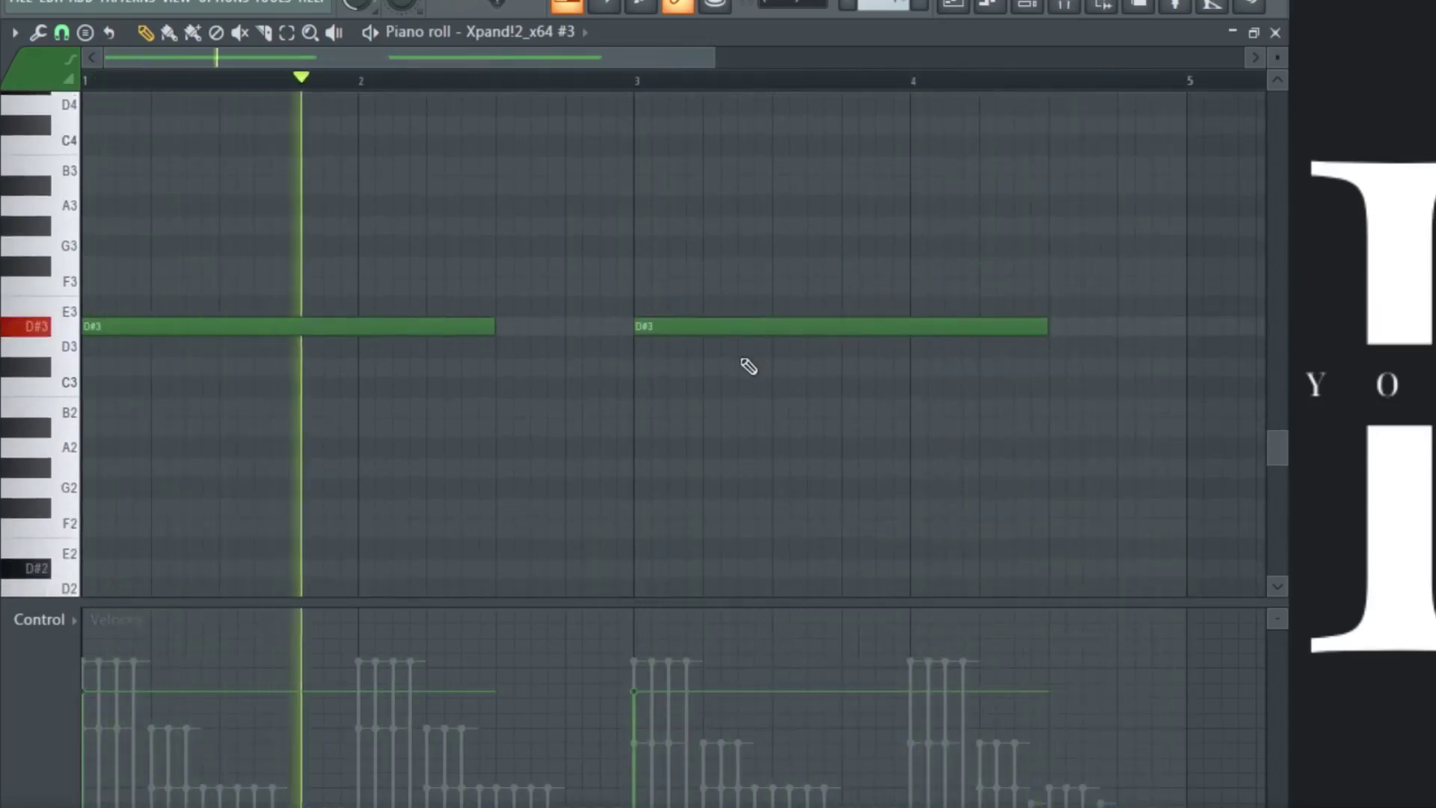
key(ctrl+a)
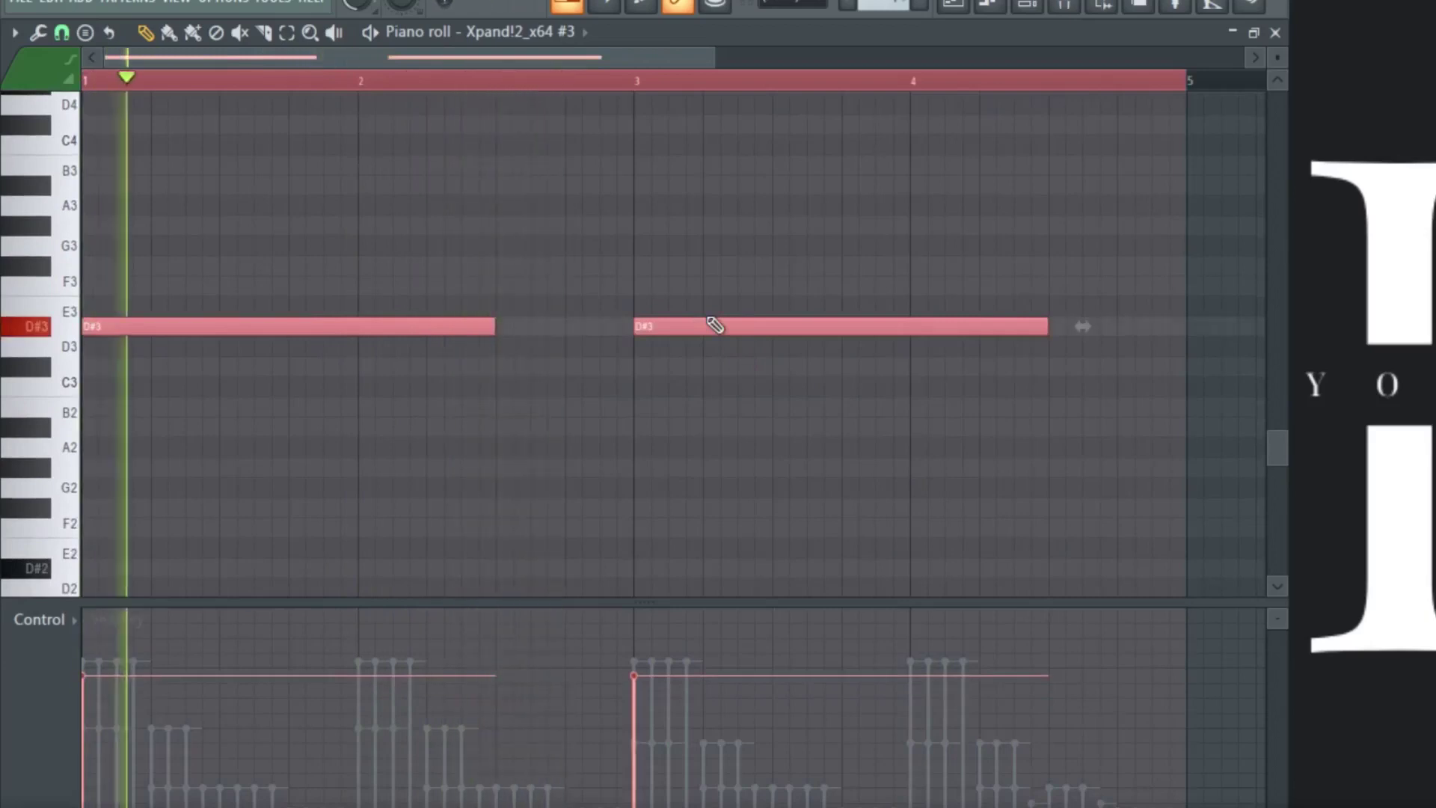
ctrl+click(718, 244)
scroll(718, 244, up, 9)
ctrl+click(716, 85)
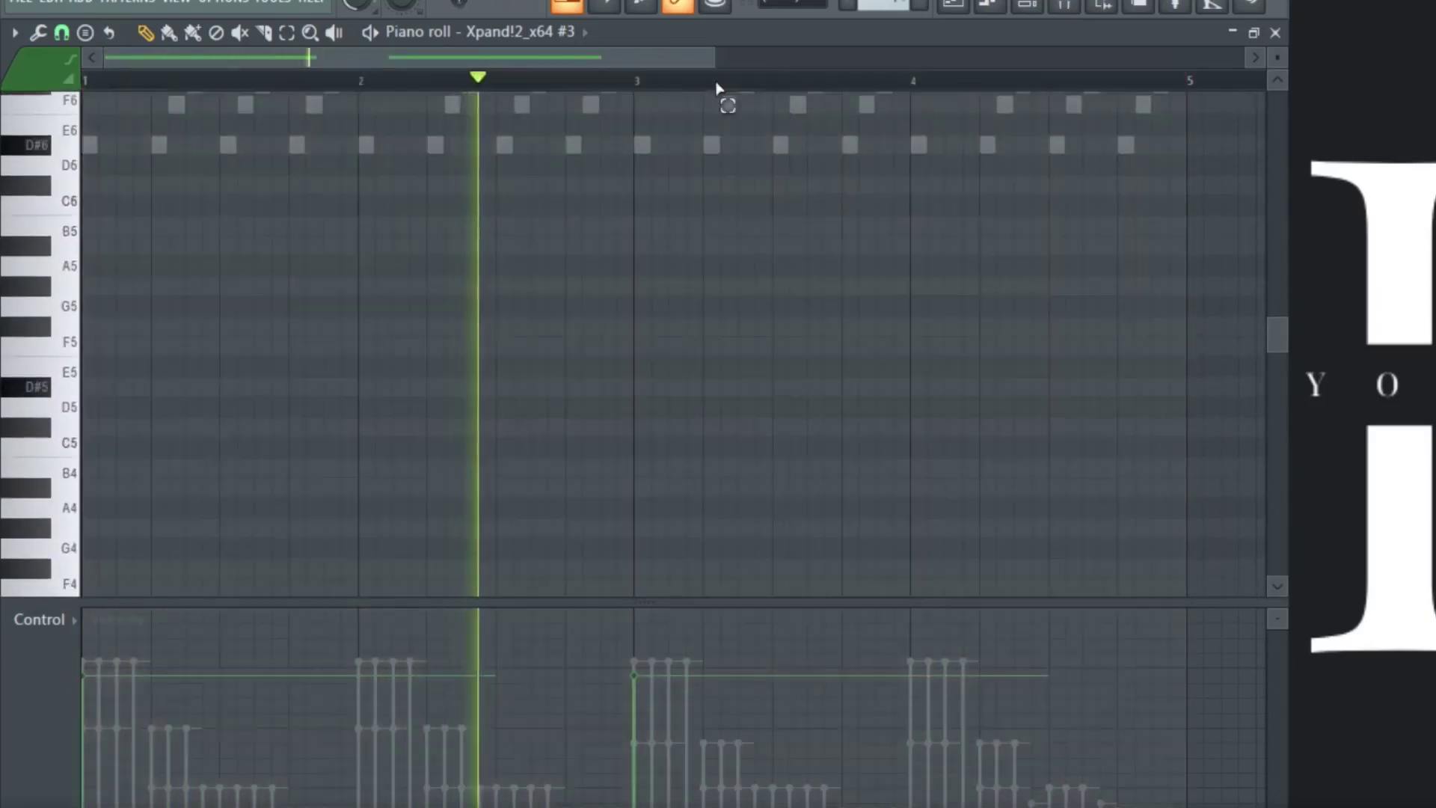
scroll(731, 225, up, 9)
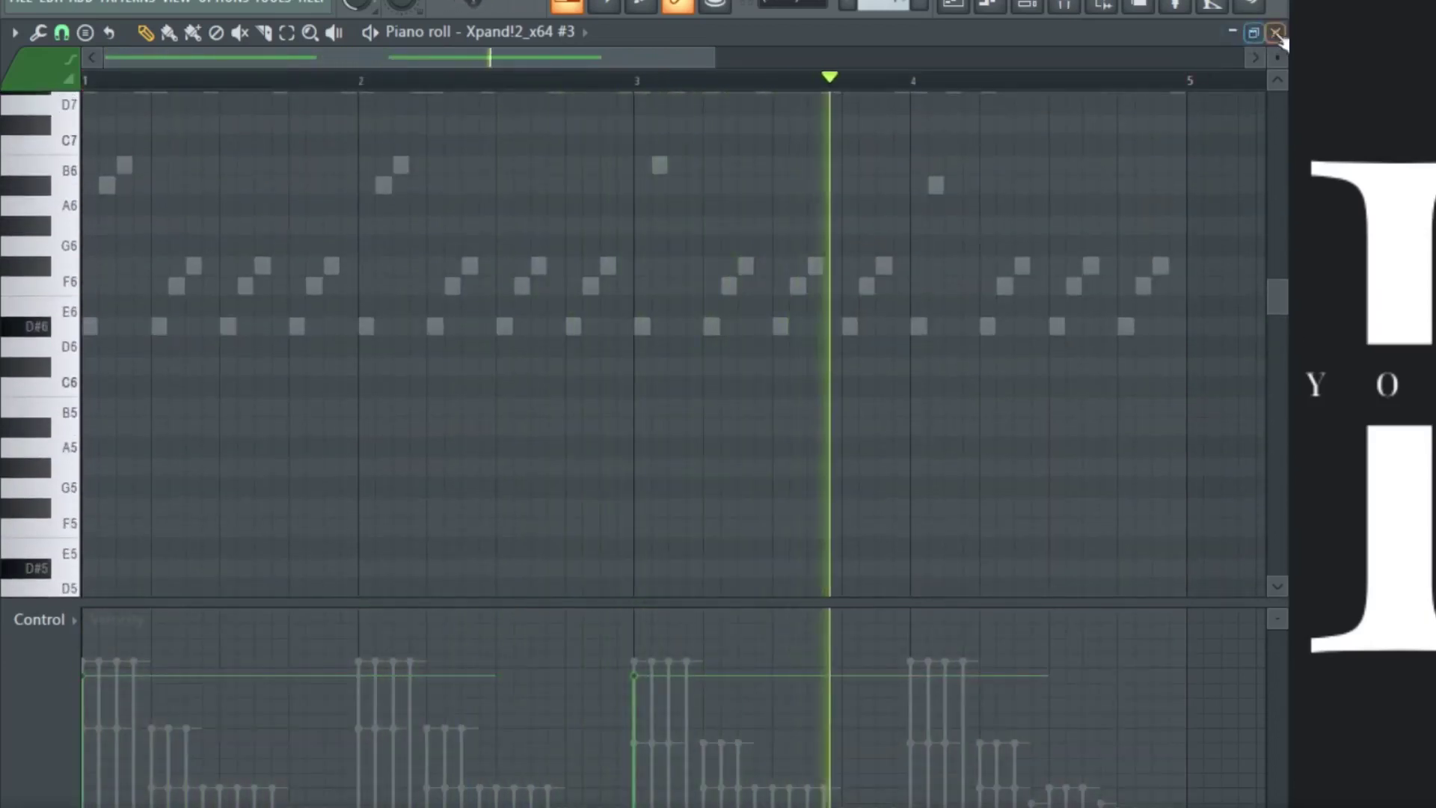
key(ctrl+a)
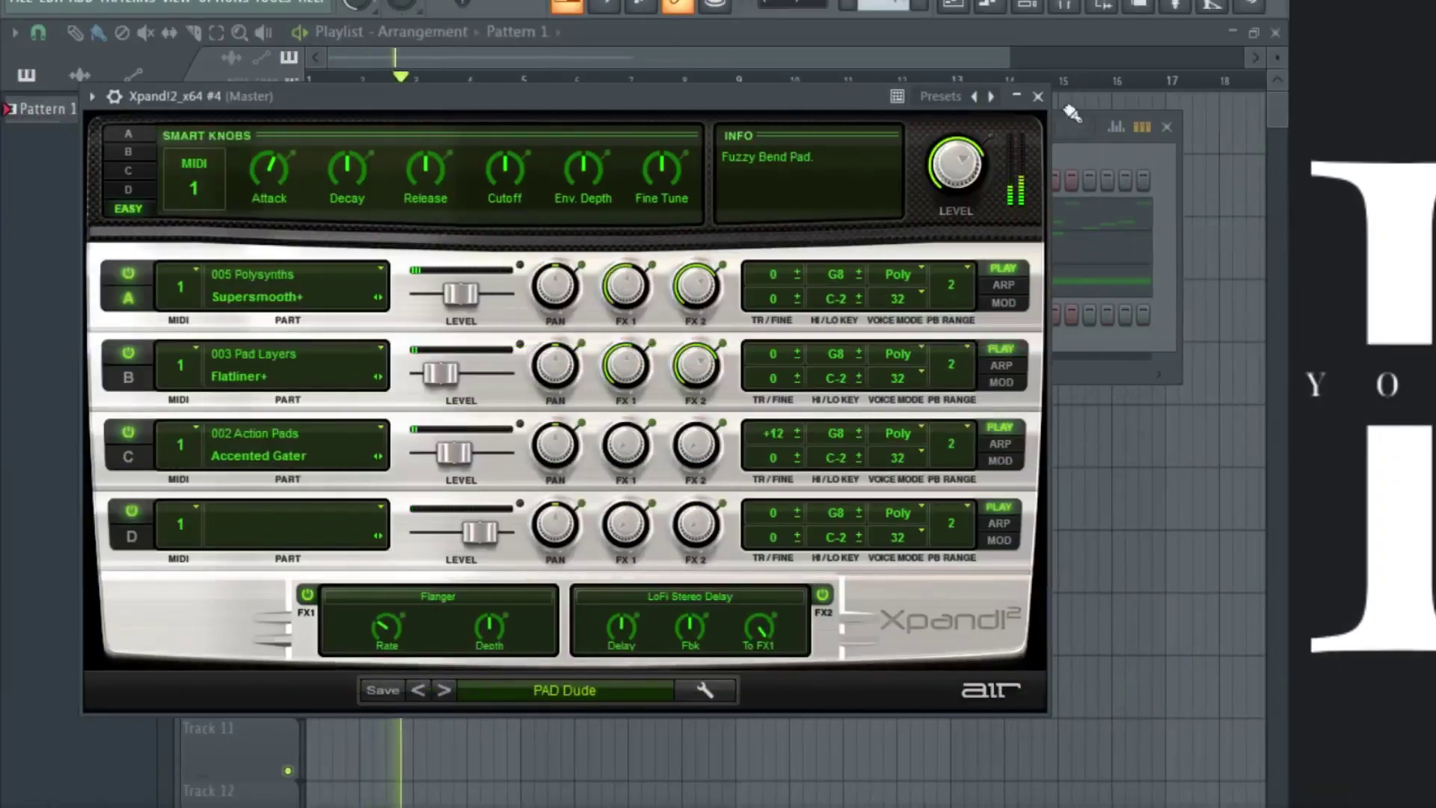
Step: In the fourth Xpand!2 channel's piano roll, enter D#5 notes of one and a half bars at the starts of bars 1 and 3
click(1039, 97)
right_click(333, 312)
click(361, 315)
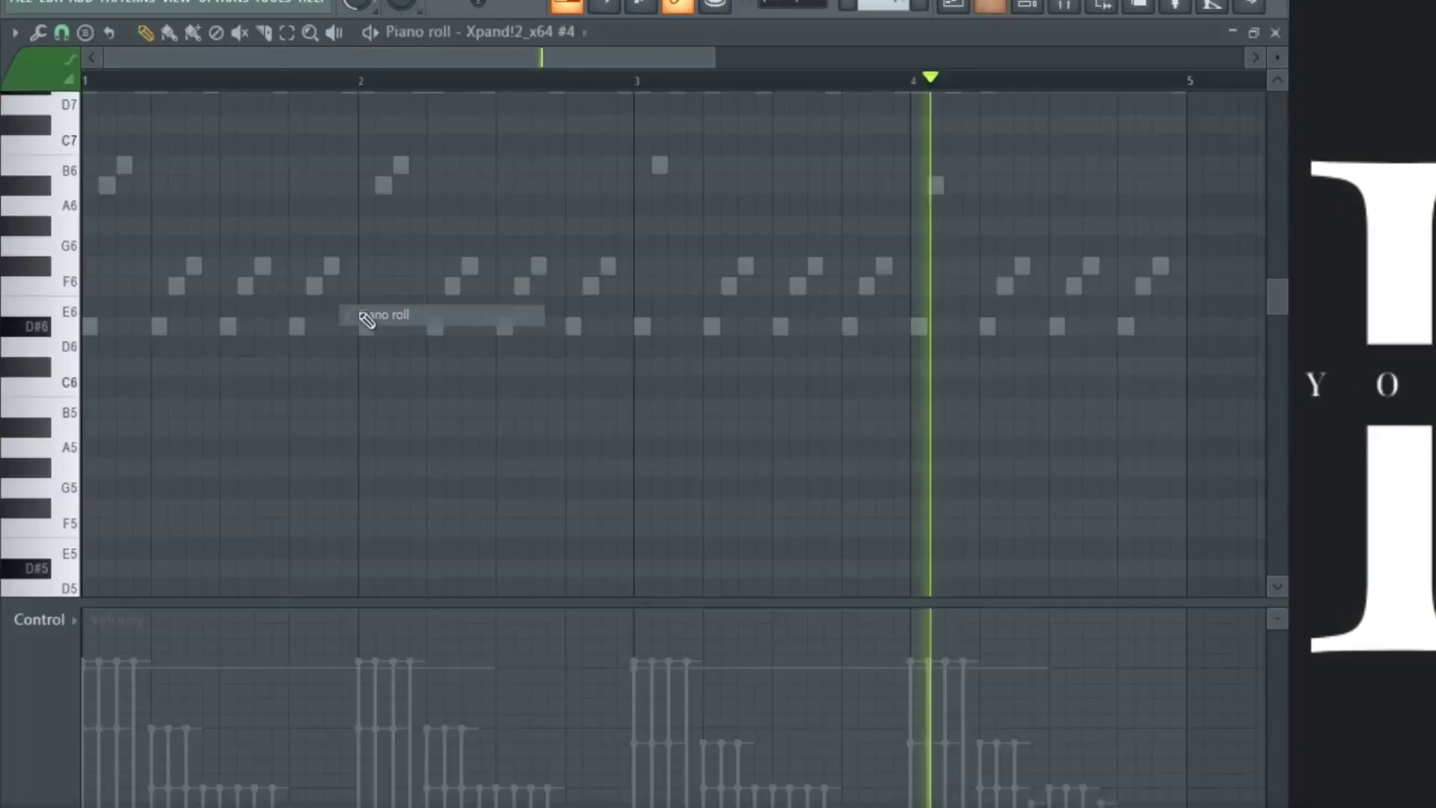
scroll(266, 372, down, 3)
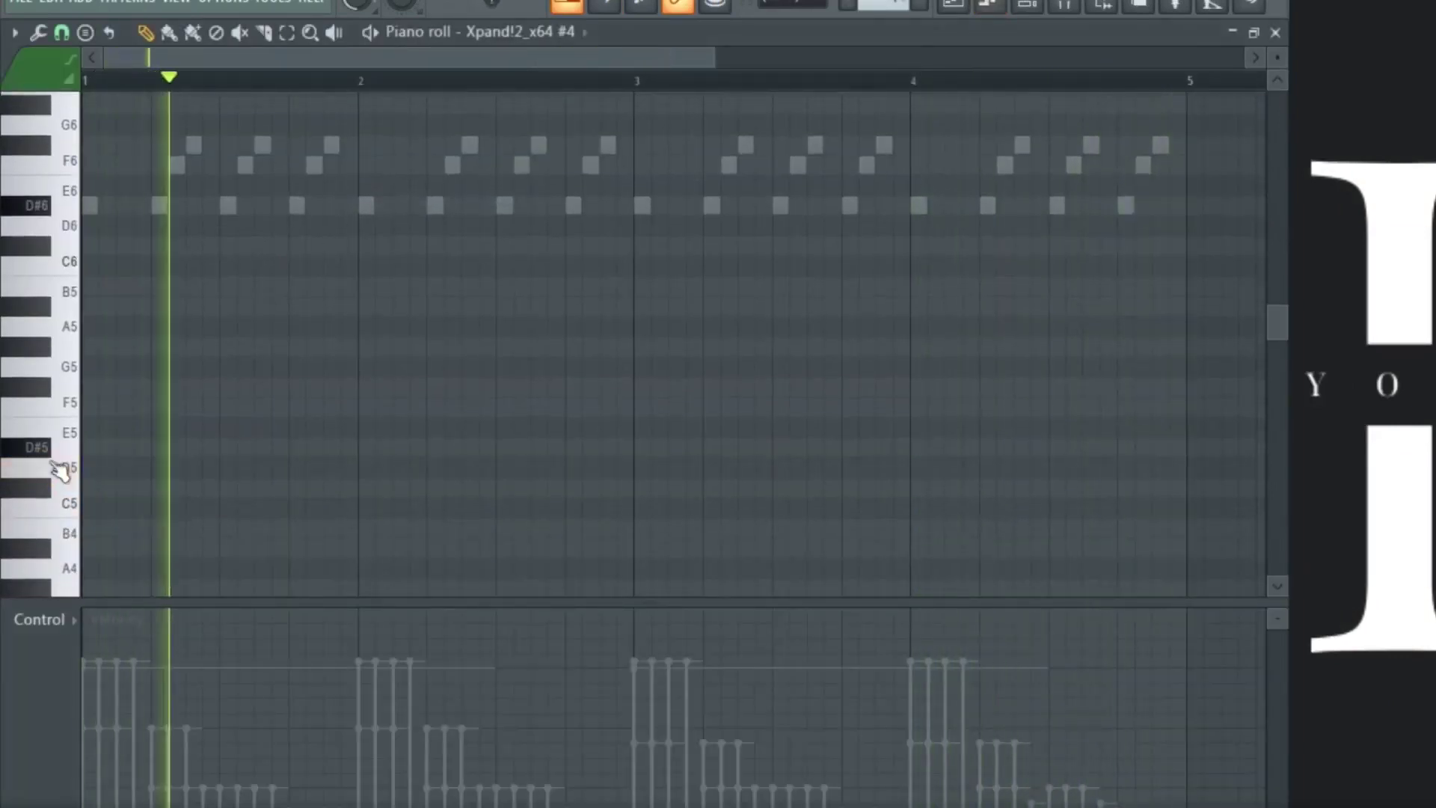
click(90, 446)
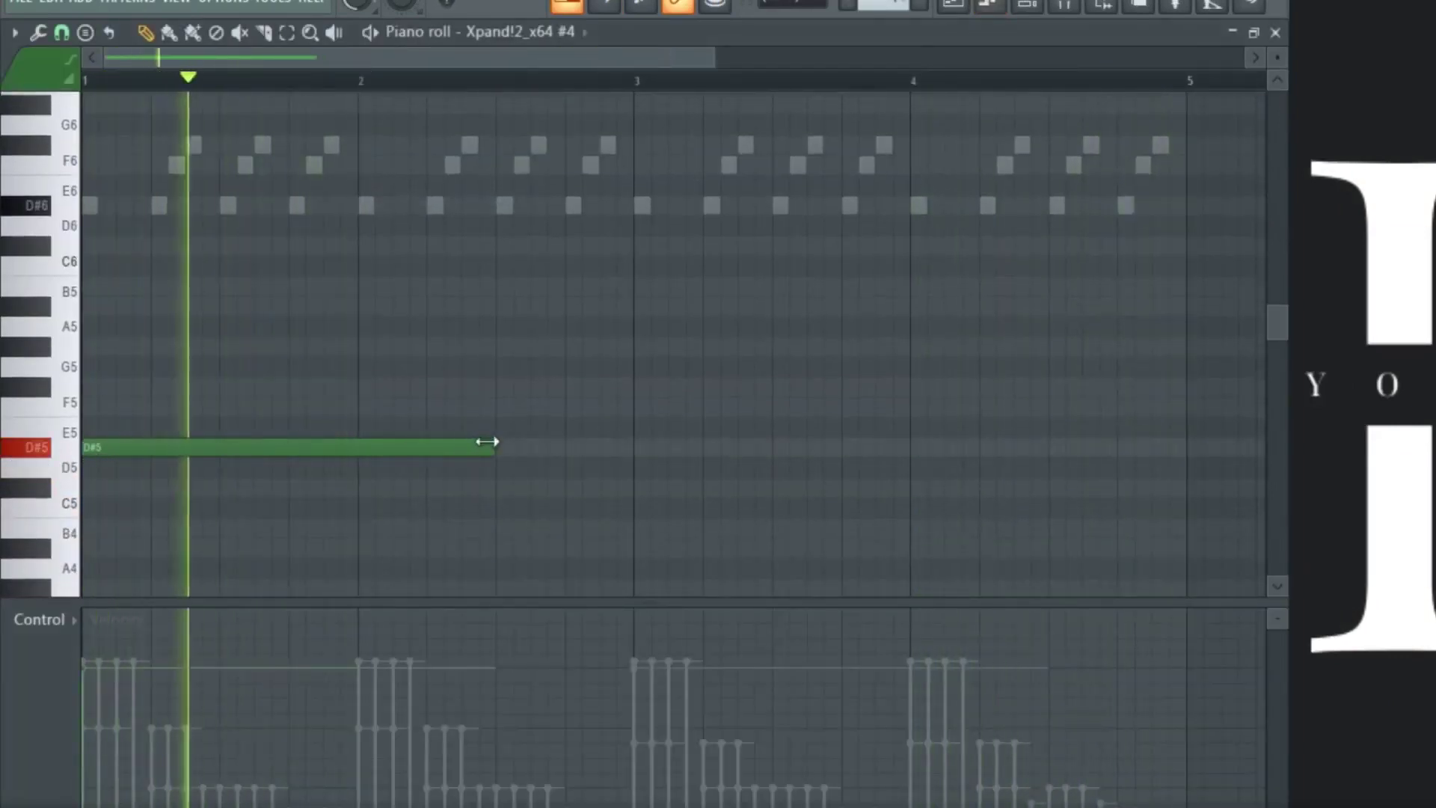
click(635, 448)
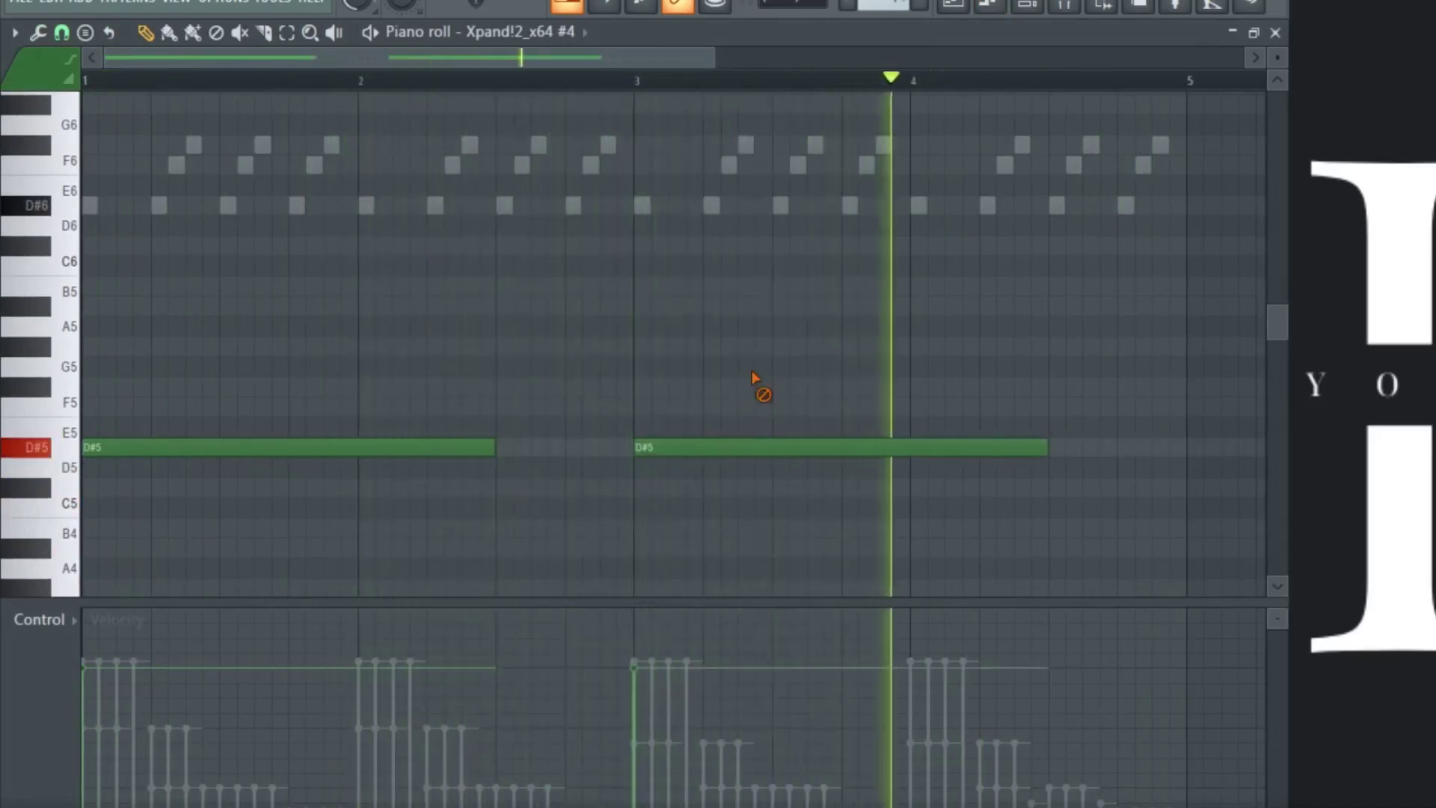
scroll(867, 198, up, 5)
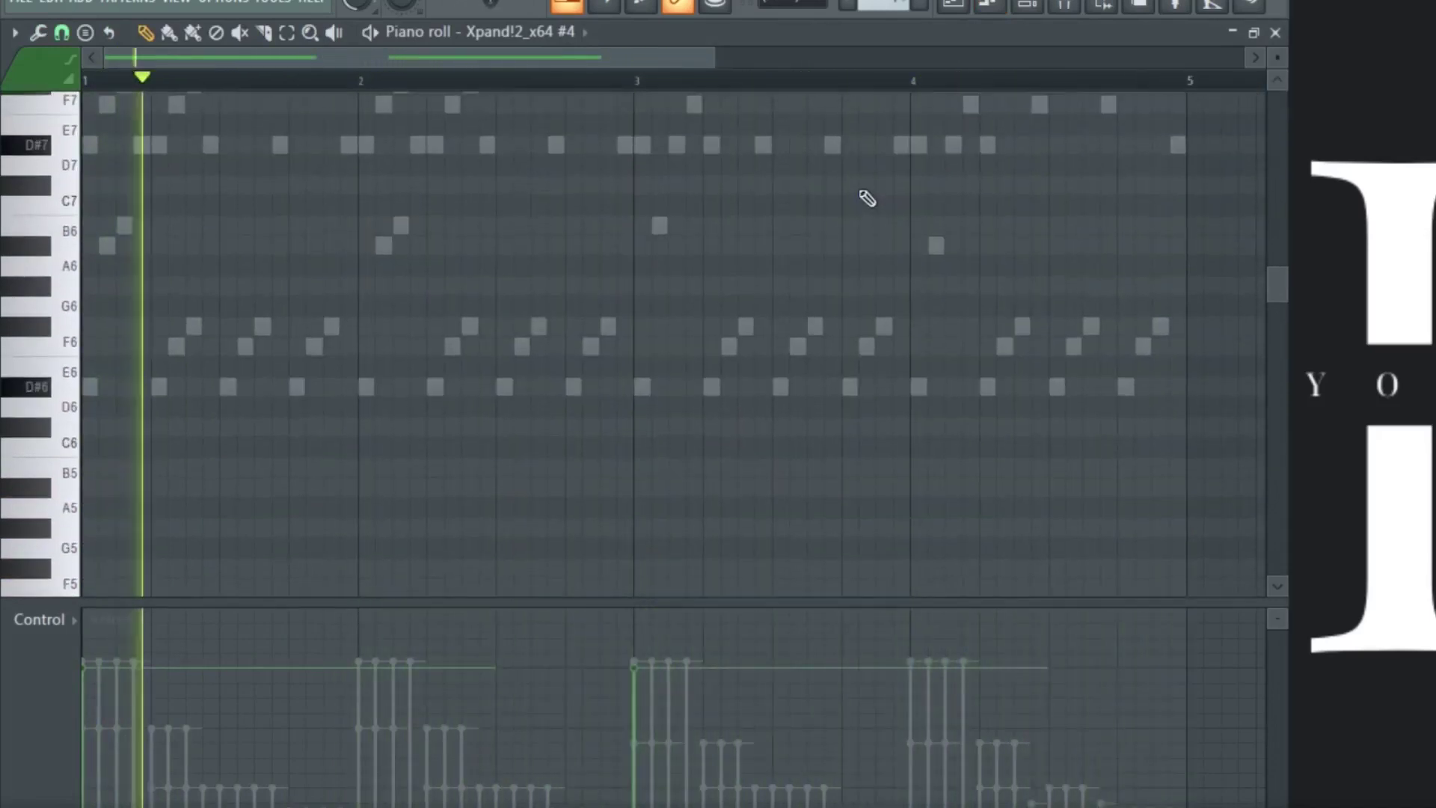
click(1276, 32)
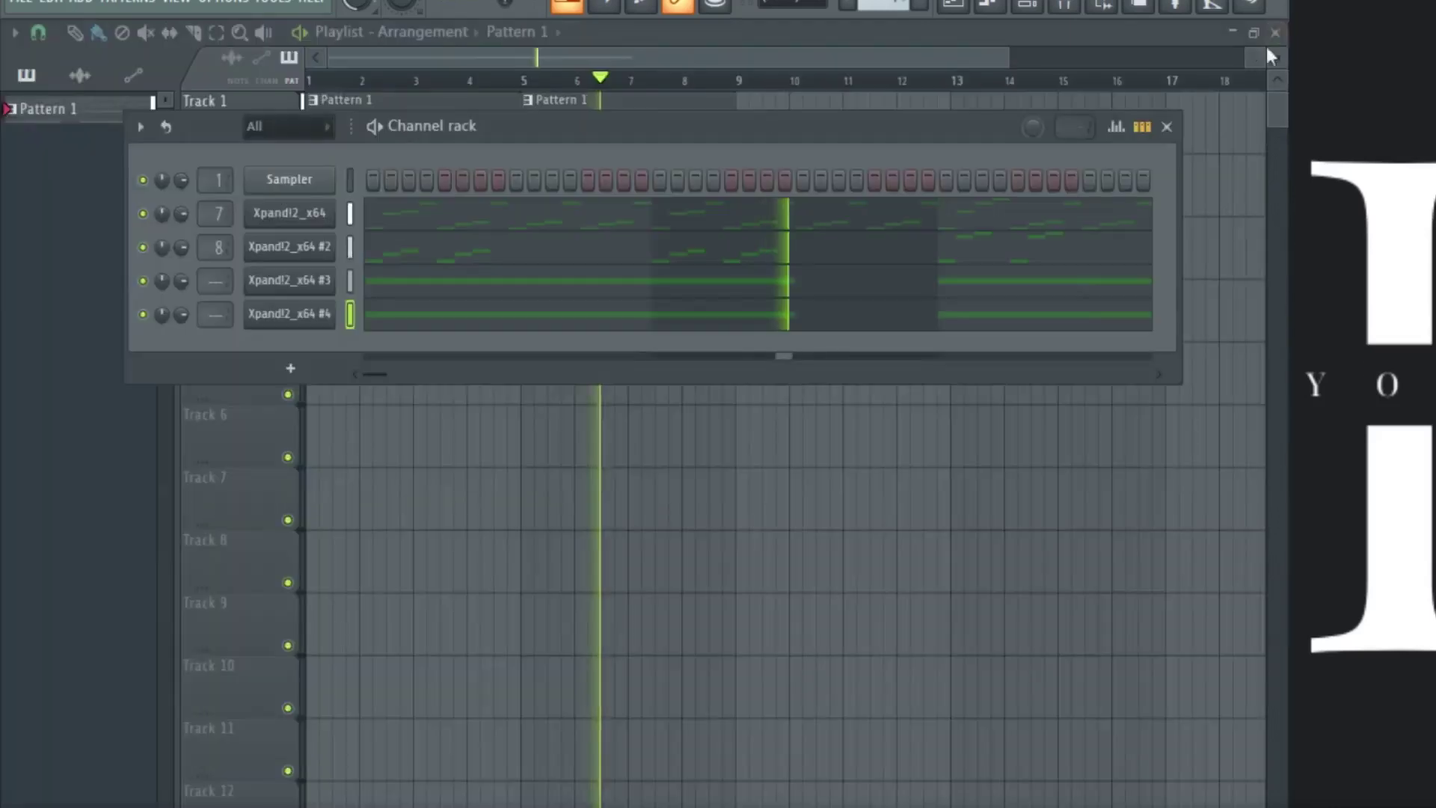
Step: Add a Kontakt channel, load NOIRE Pure from the Noire library, and choose the Grand Piano preset Dark
click(324, 376)
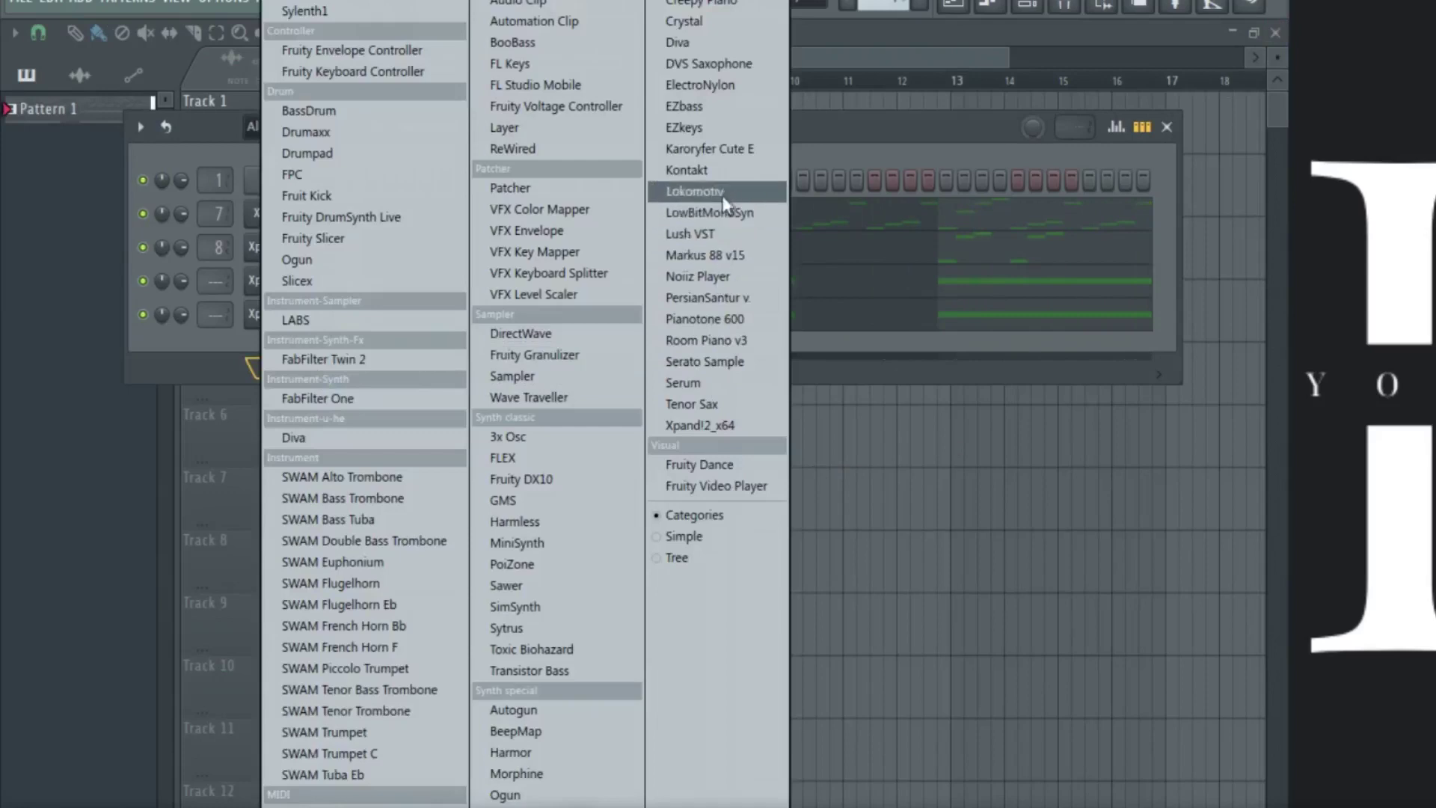
click(725, 169)
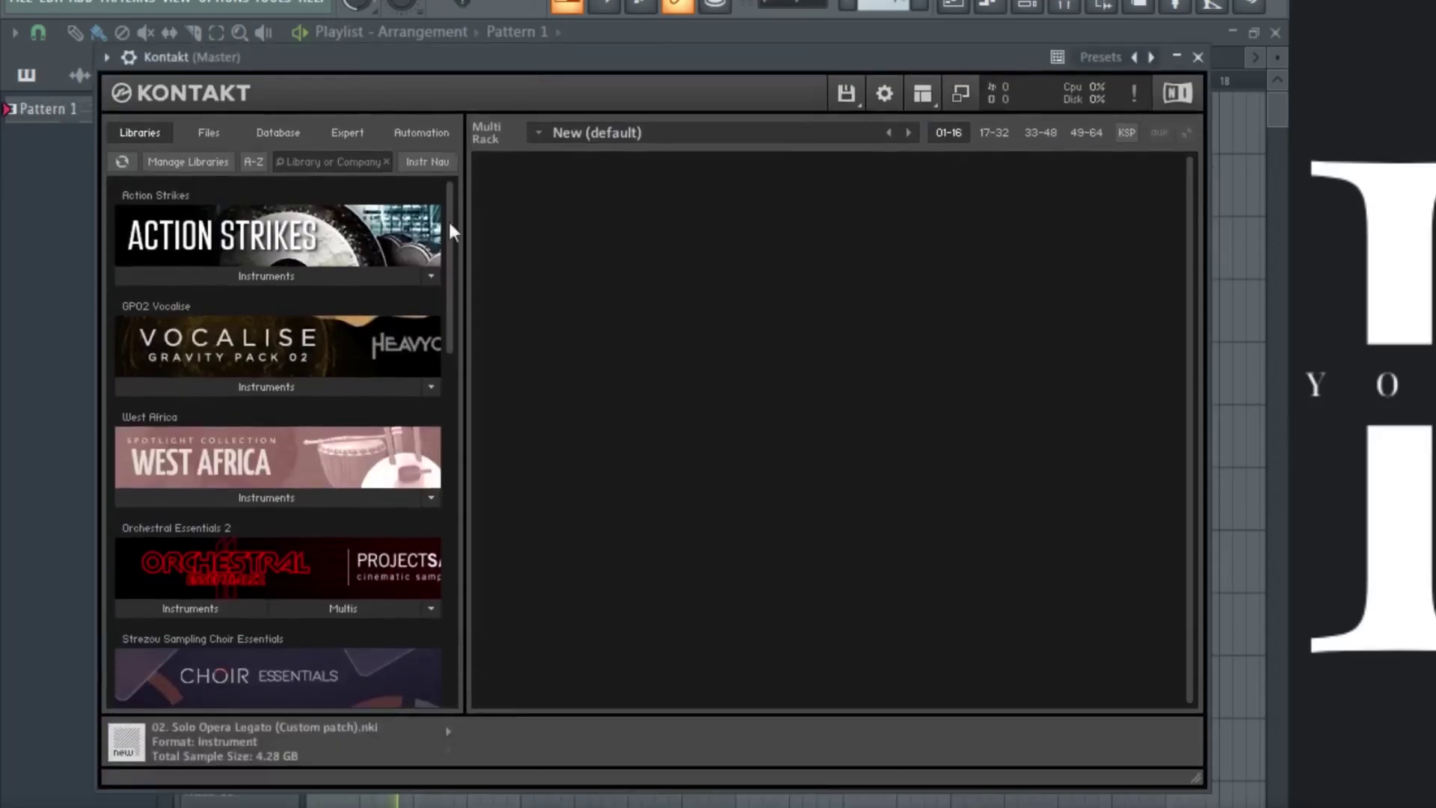
drag(448, 219, 457, 380)
click(340, 568)
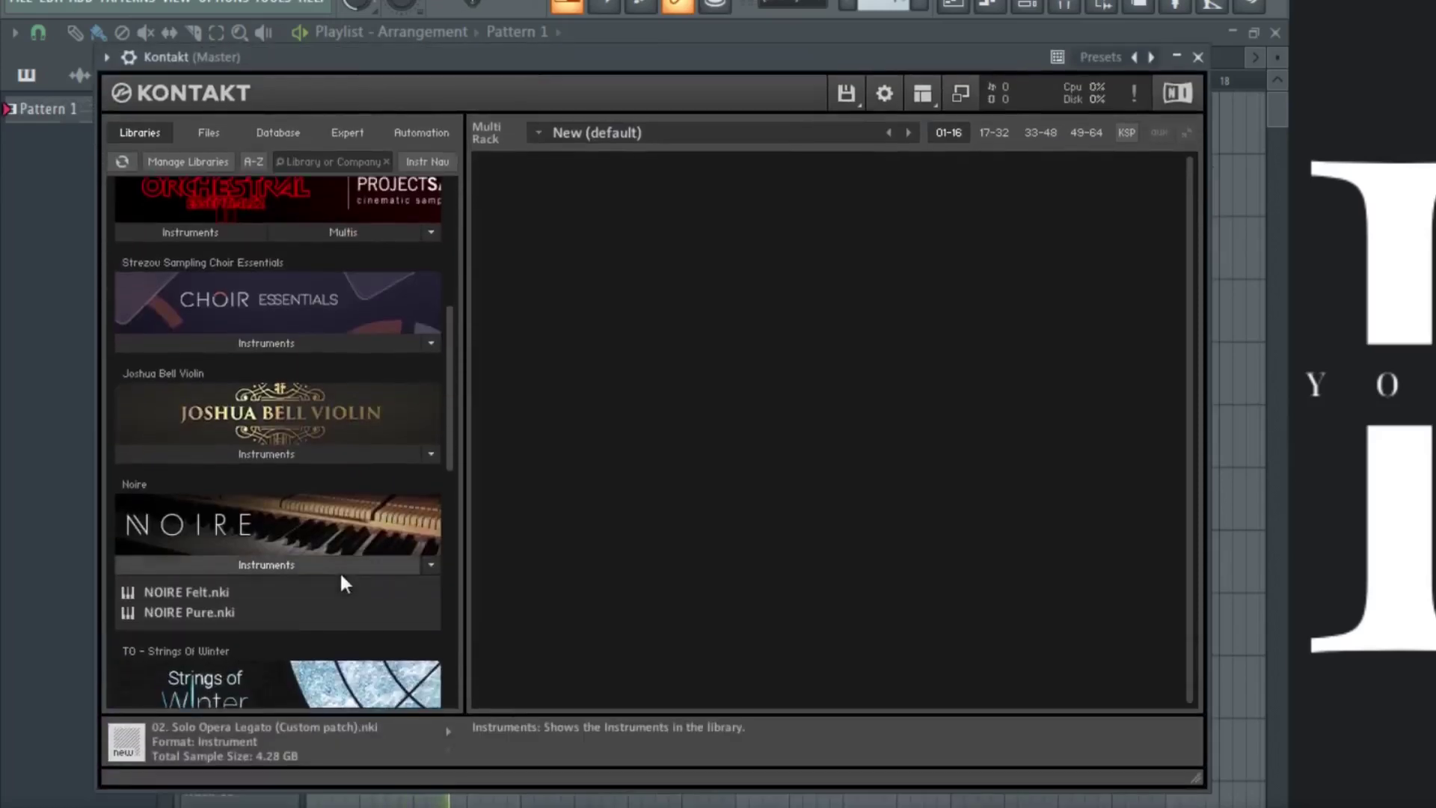
double_click(288, 610)
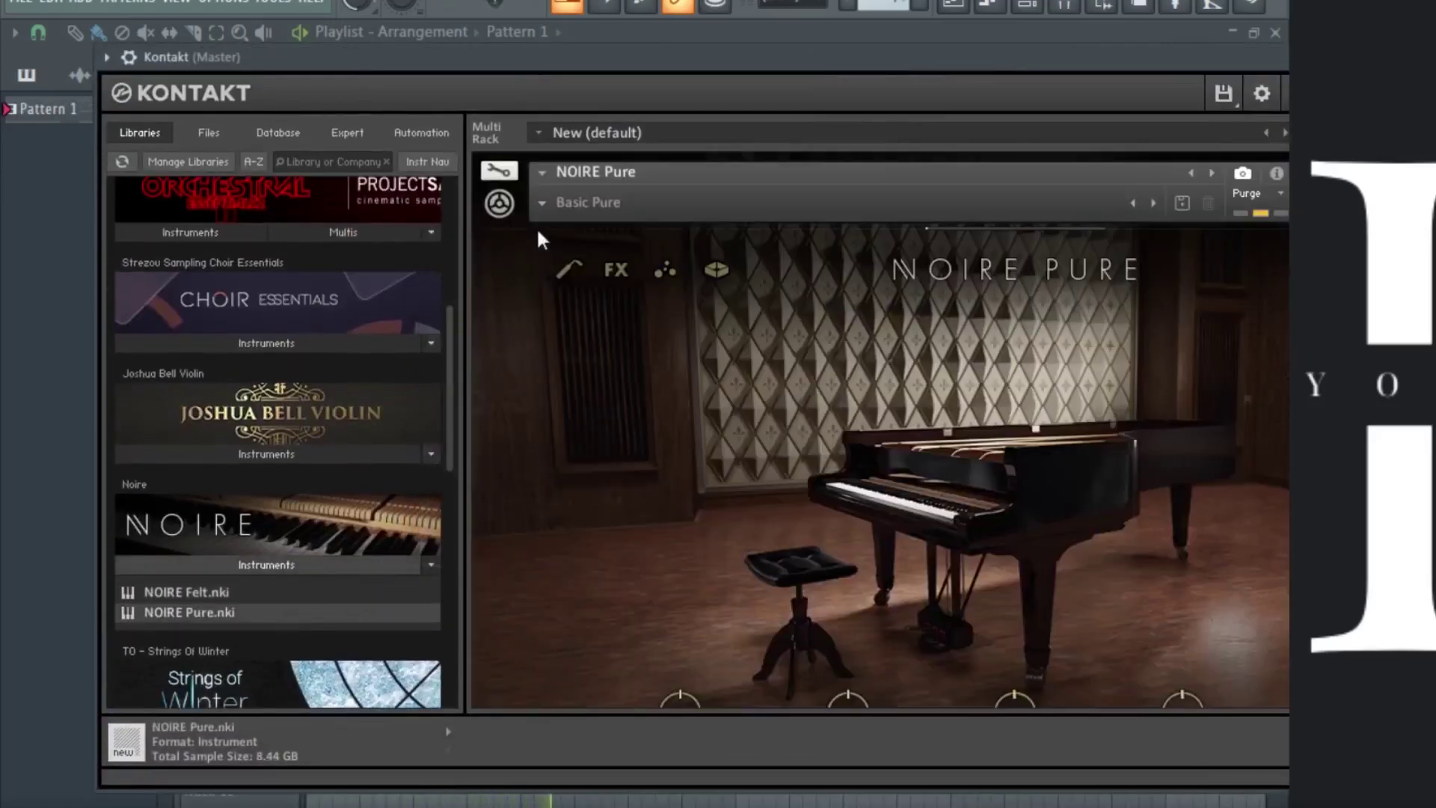
mouse_move(591, 221)
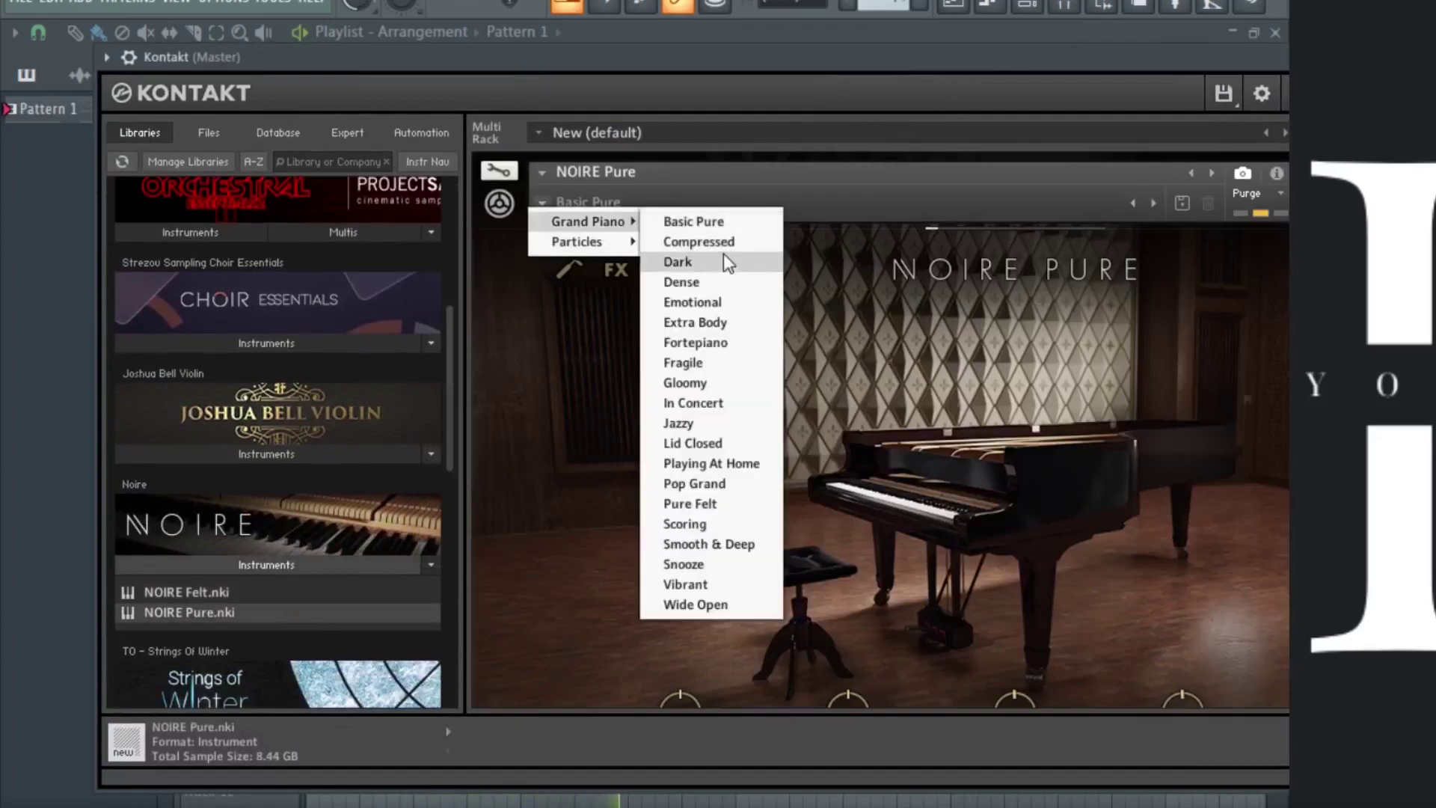
click(725, 262)
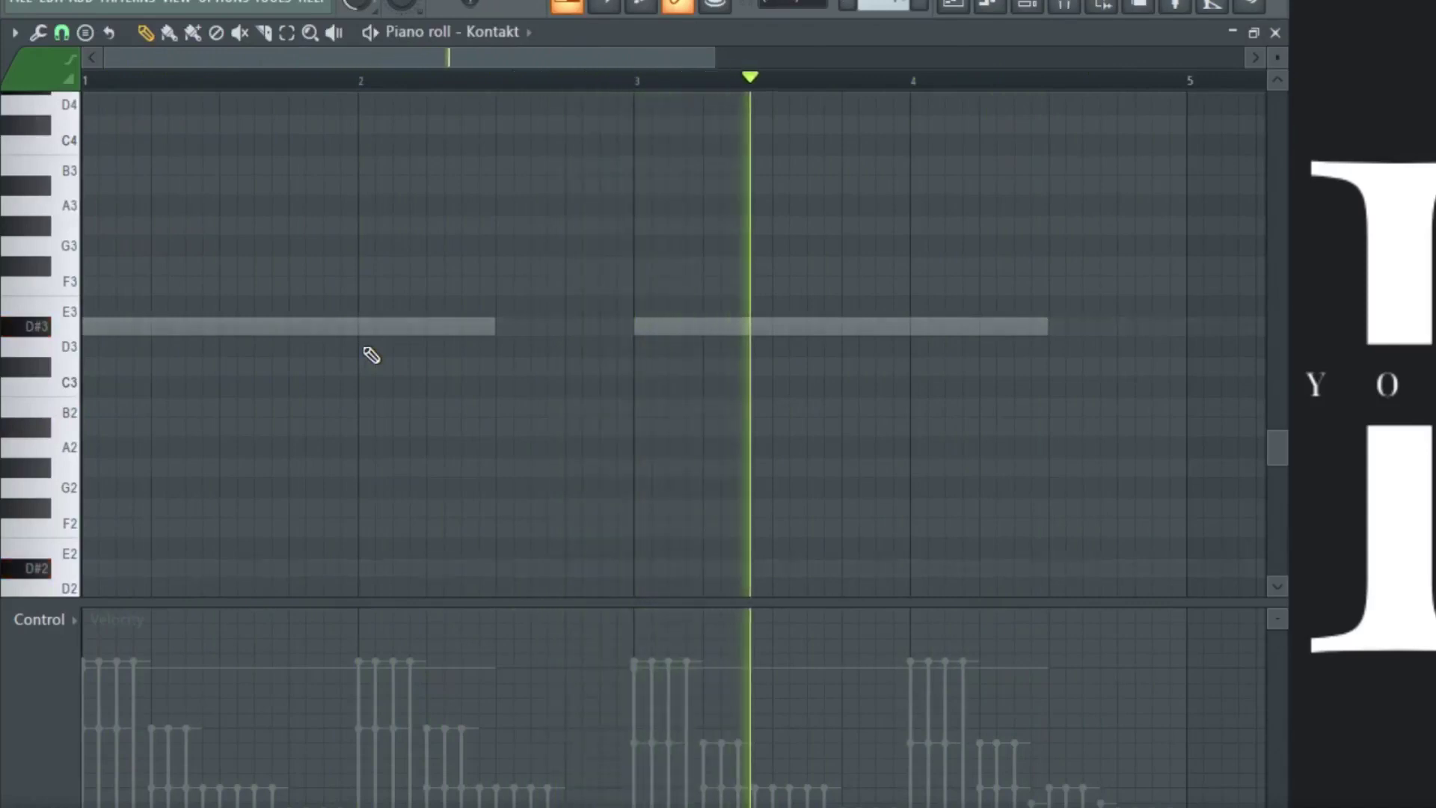
Step: In Kontakt's piano roll, enter D#2 and D#3 notes of one and a half bars at the starts of bars 1 and 3
click(96, 568)
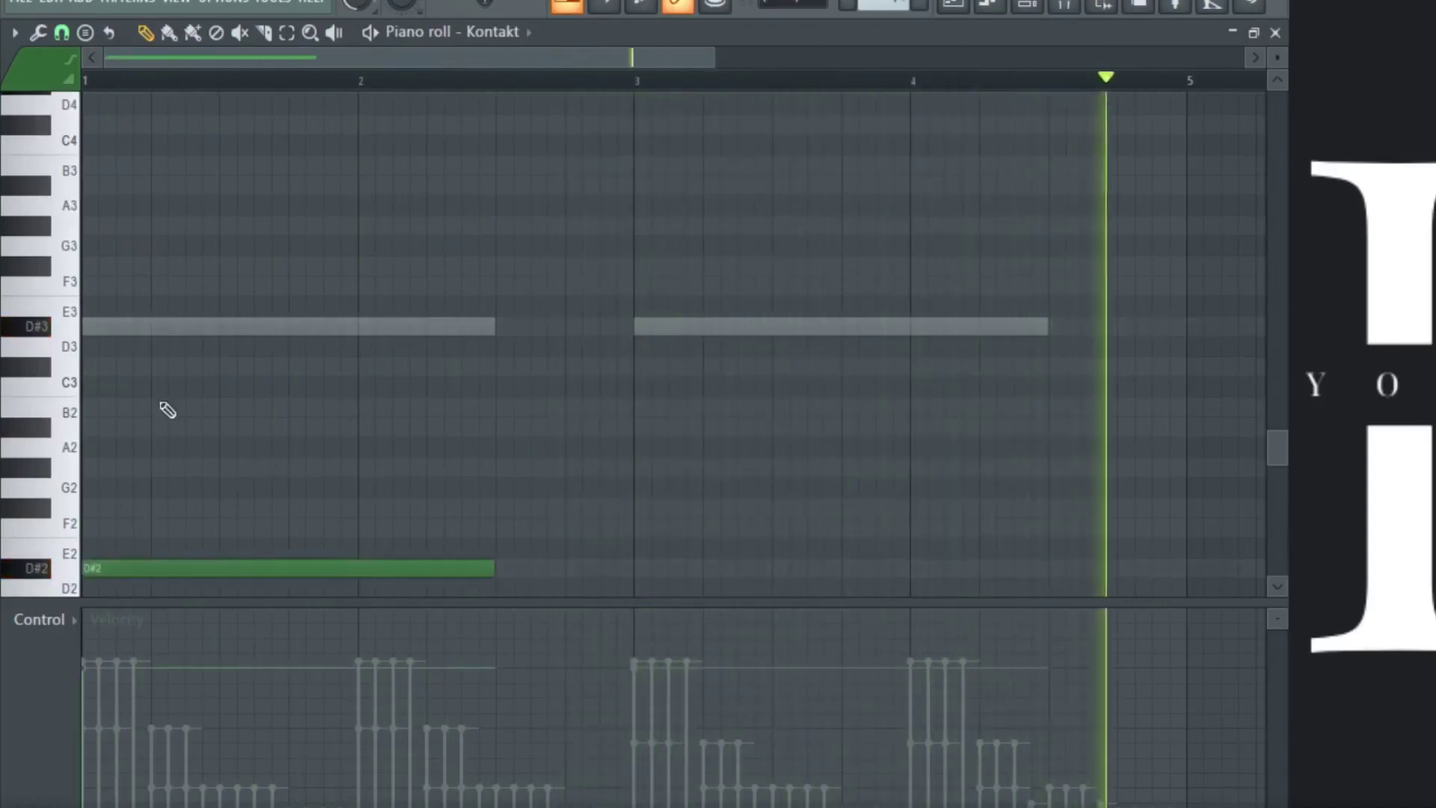
drag(116, 309, 36, 331)
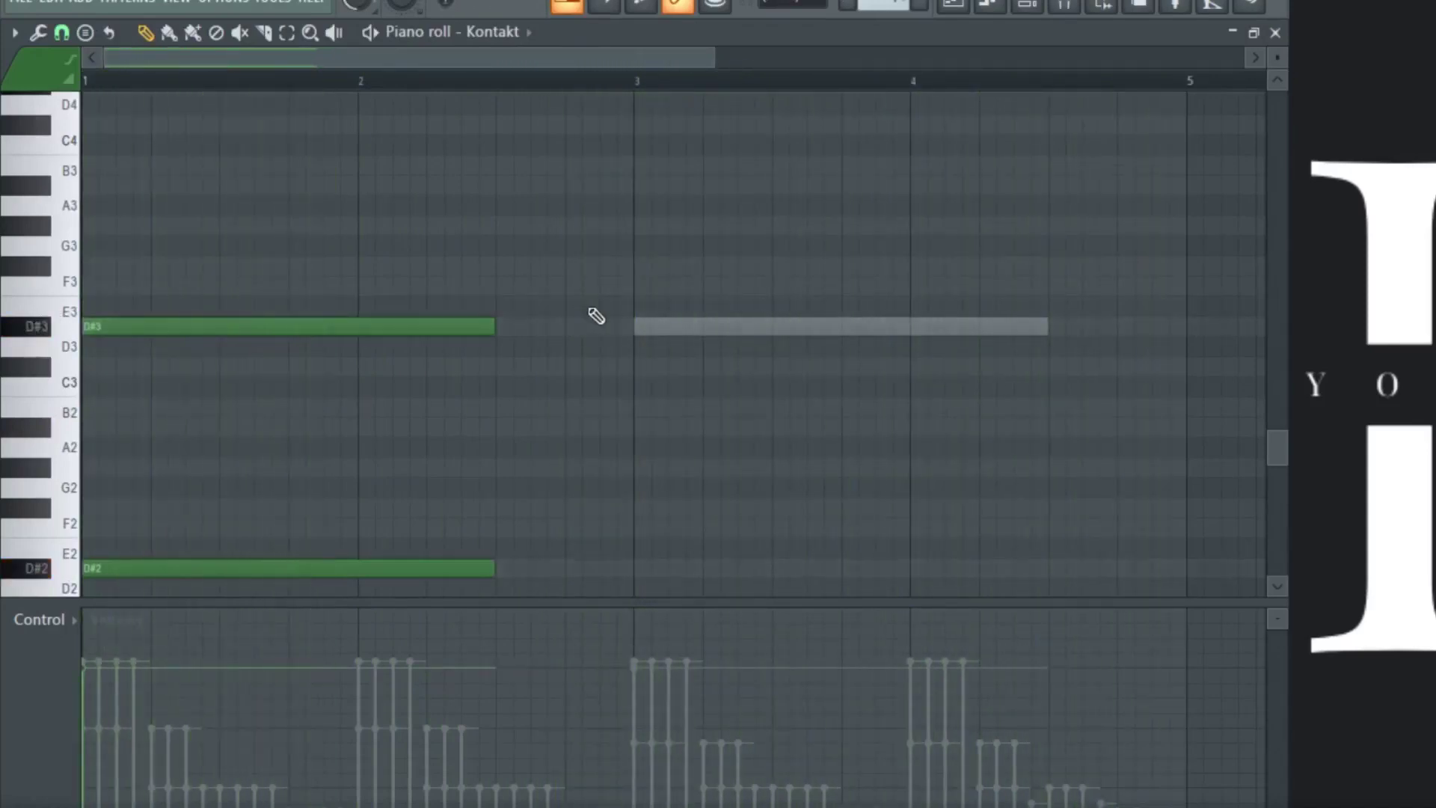
click(653, 331)
click(657, 569)
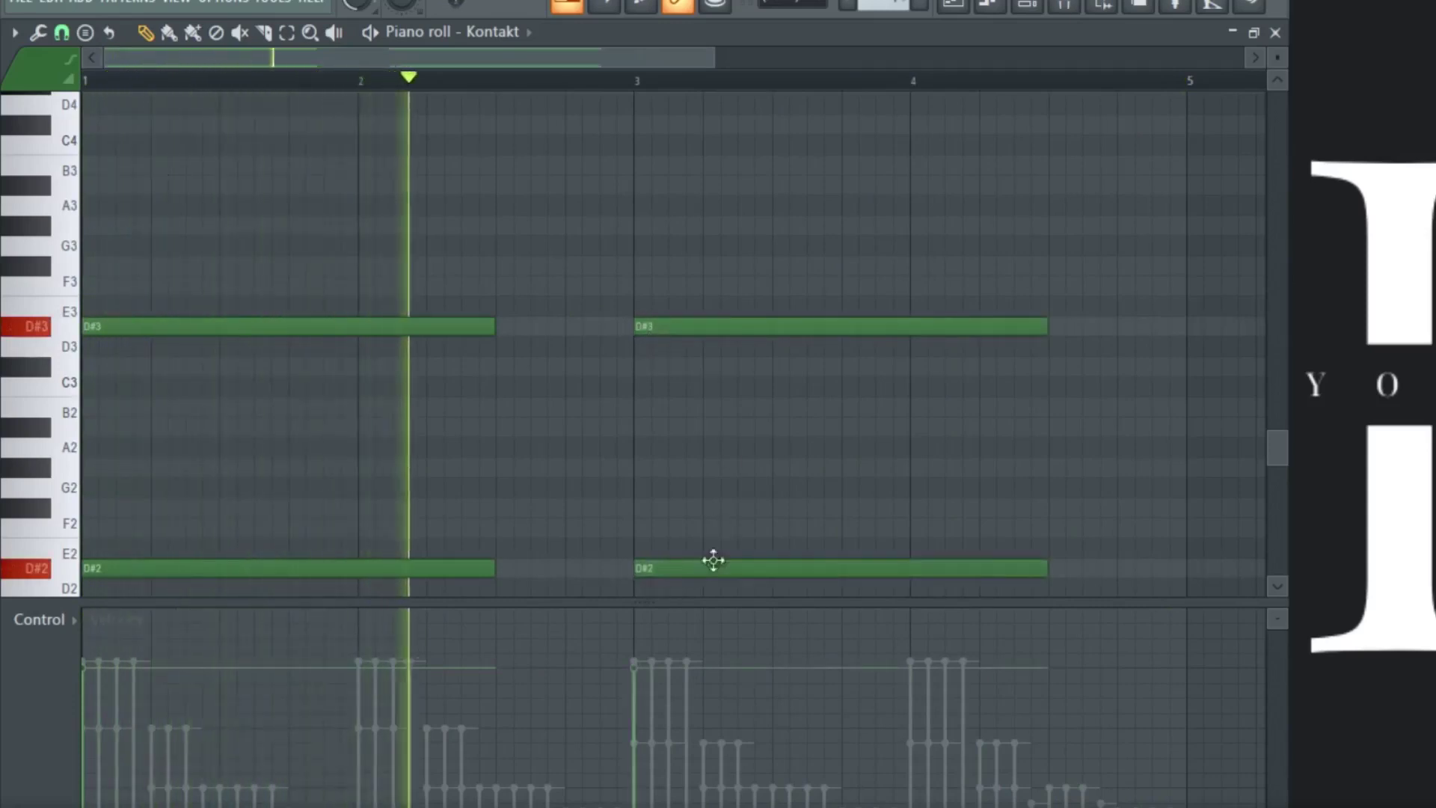
Step: Select all the piano notes, raise their velocity to the maximum, and lower it slightly while restarting playback
key(ctrl+a)
drag(765, 651, 64, 651)
scroll(356, 397, up, 5)
key(space)
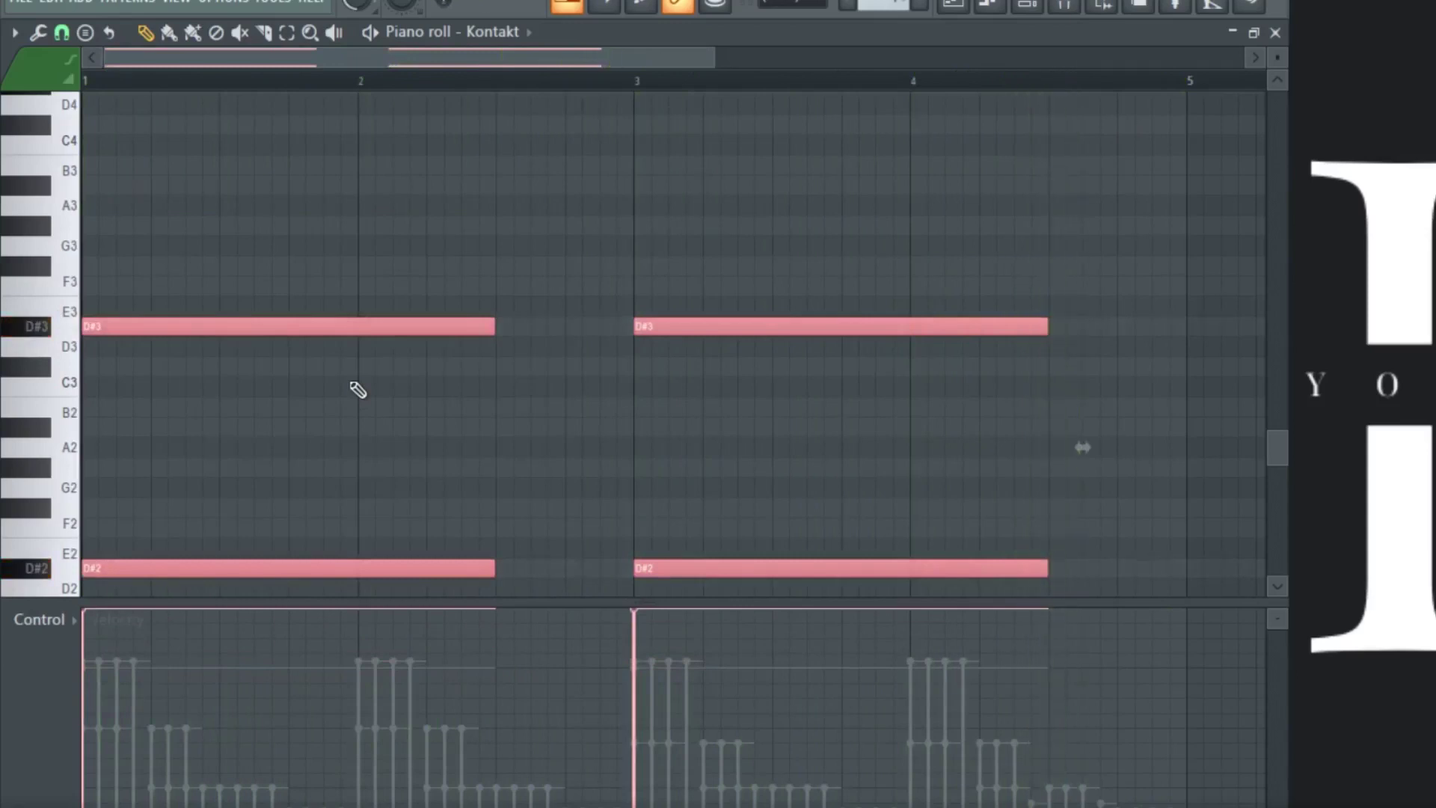
scroll(357, 390, down, 4)
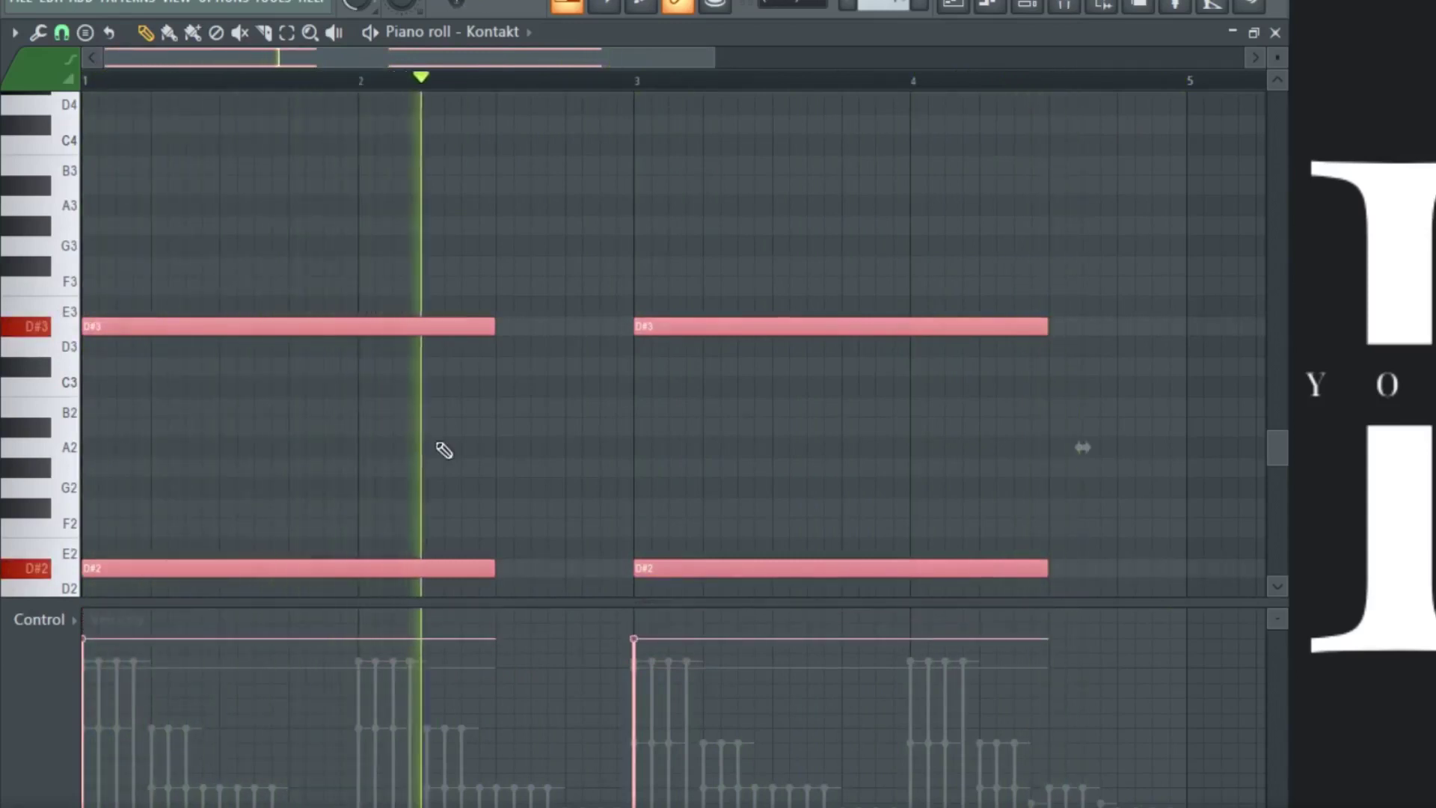
Step: Select only the two D#3 notes and set their velocity slightly below that of the D#2 notes while restarting playback
drag(832, 287, 354, 367)
key(space)
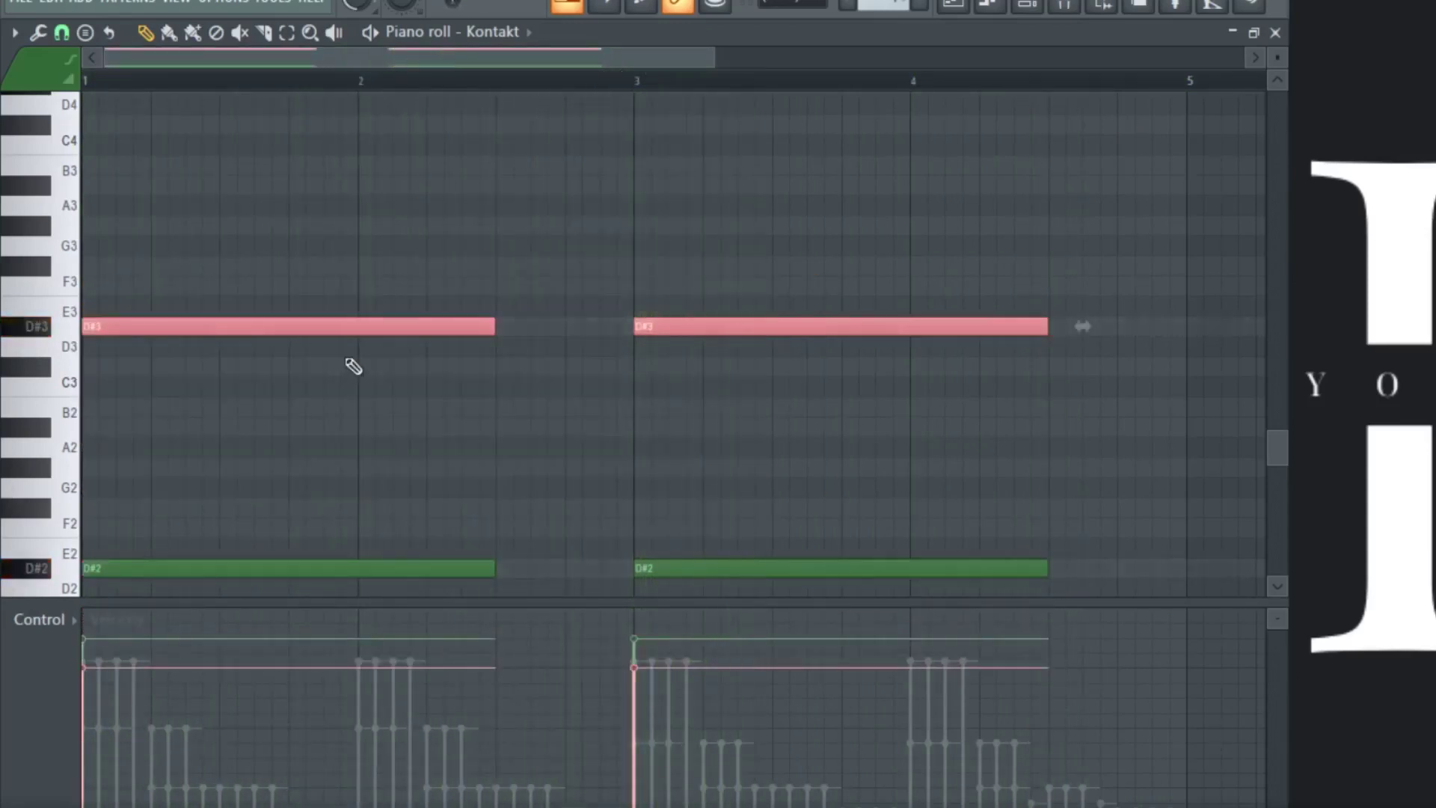
key(space)
scroll(451, 355, up, 1)
scroll(353, 468, down, 3)
Step: Fill the half-bar gaps at the ends of bars 2 and 4 with copies of the D#2 and D#3 notes
drag(353, 468, 931, 331)
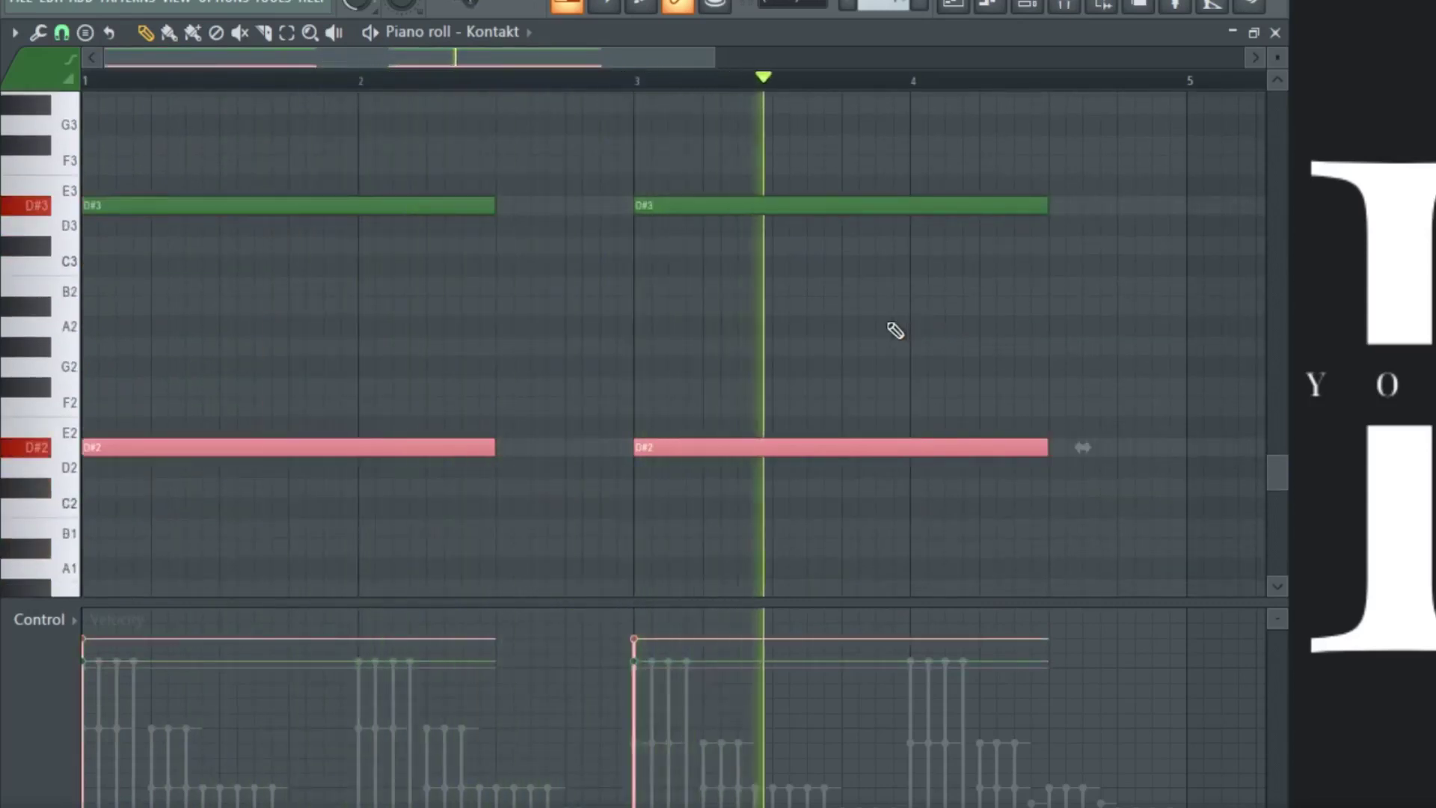
key(ctrl+d)
drag(985, 155, 328, 504)
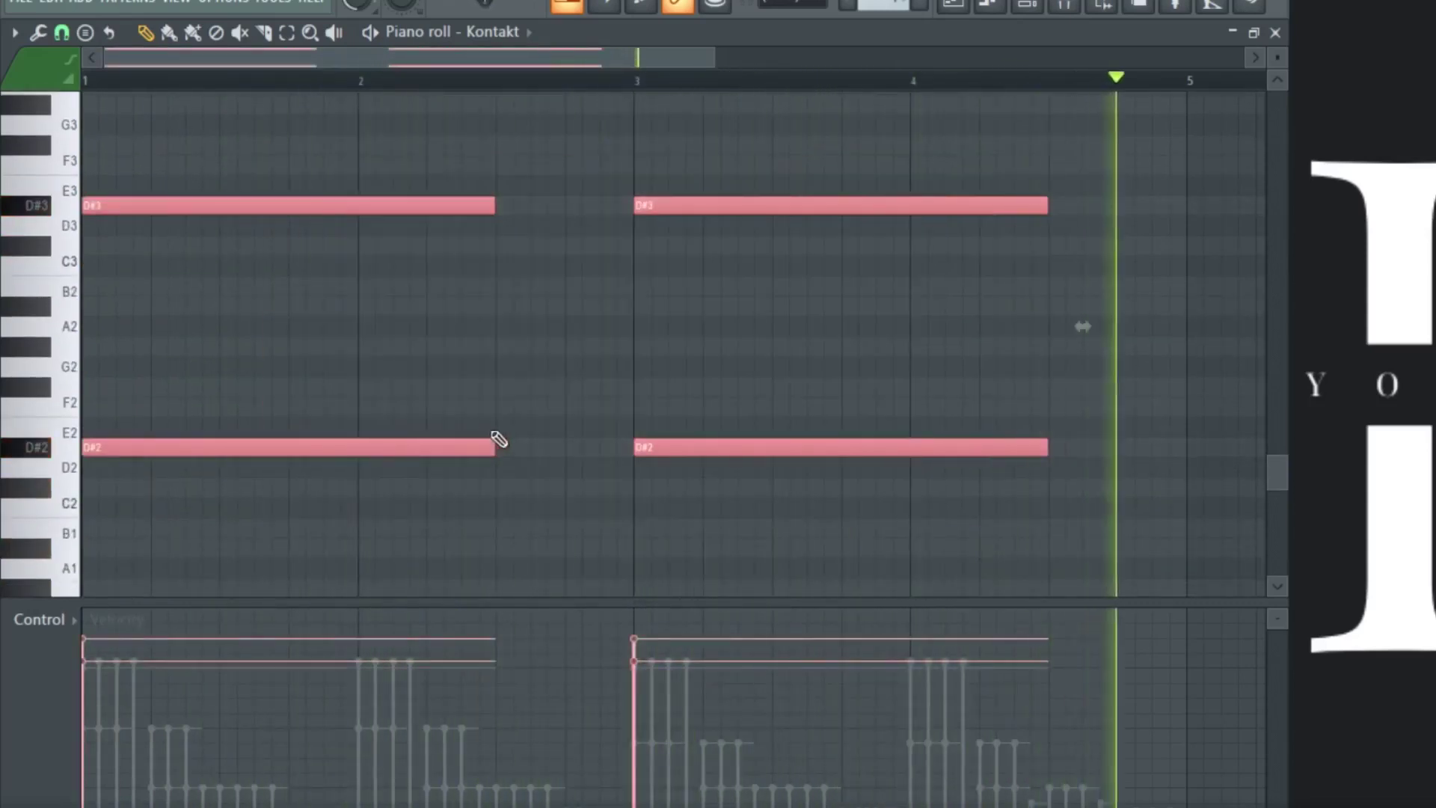
drag(452, 449, 832, 458)
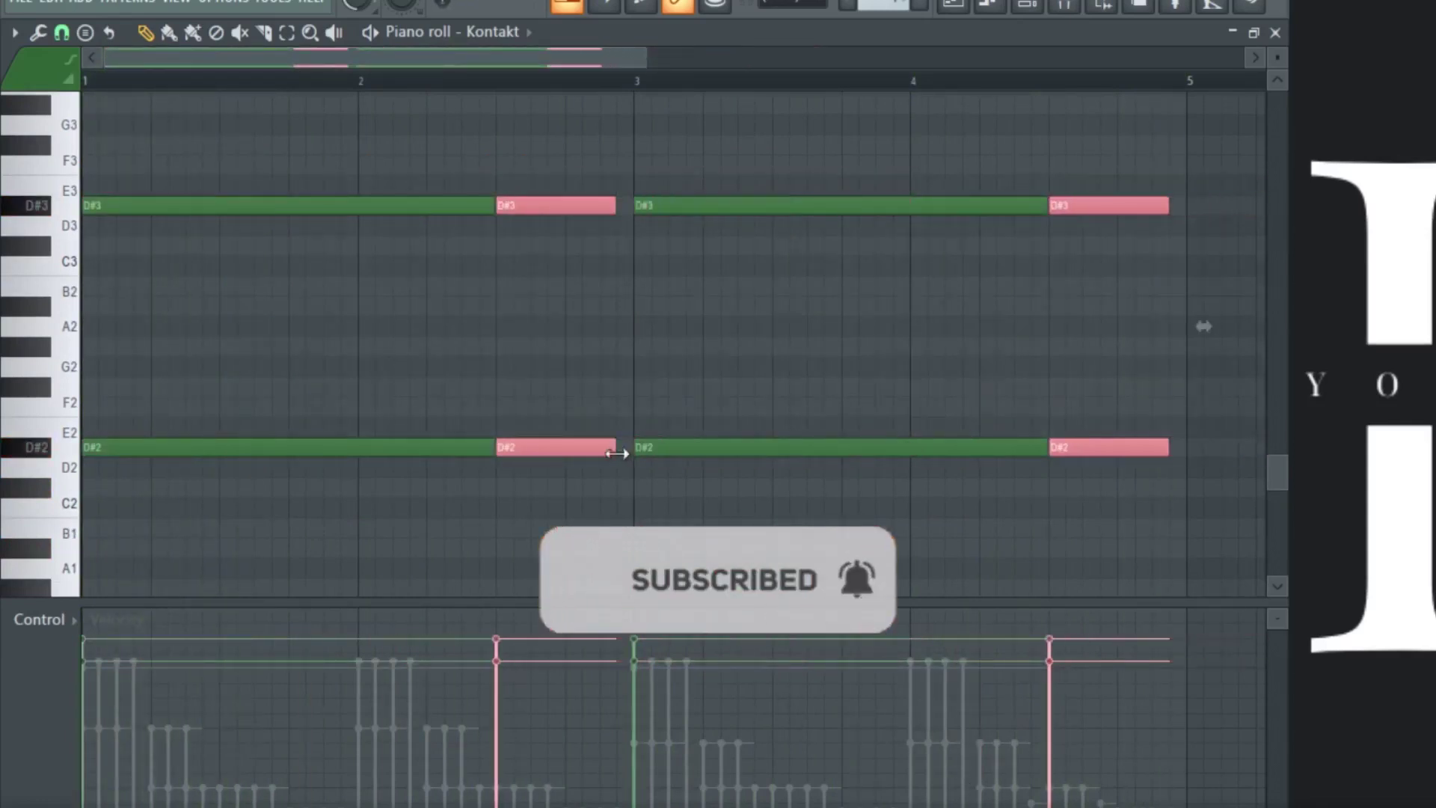
key(ctrl+d)
Step: Try the upper half-bar note in bar 2 at B2, delete it, and move the lower one up to F2
drag(554, 205, 566, 293)
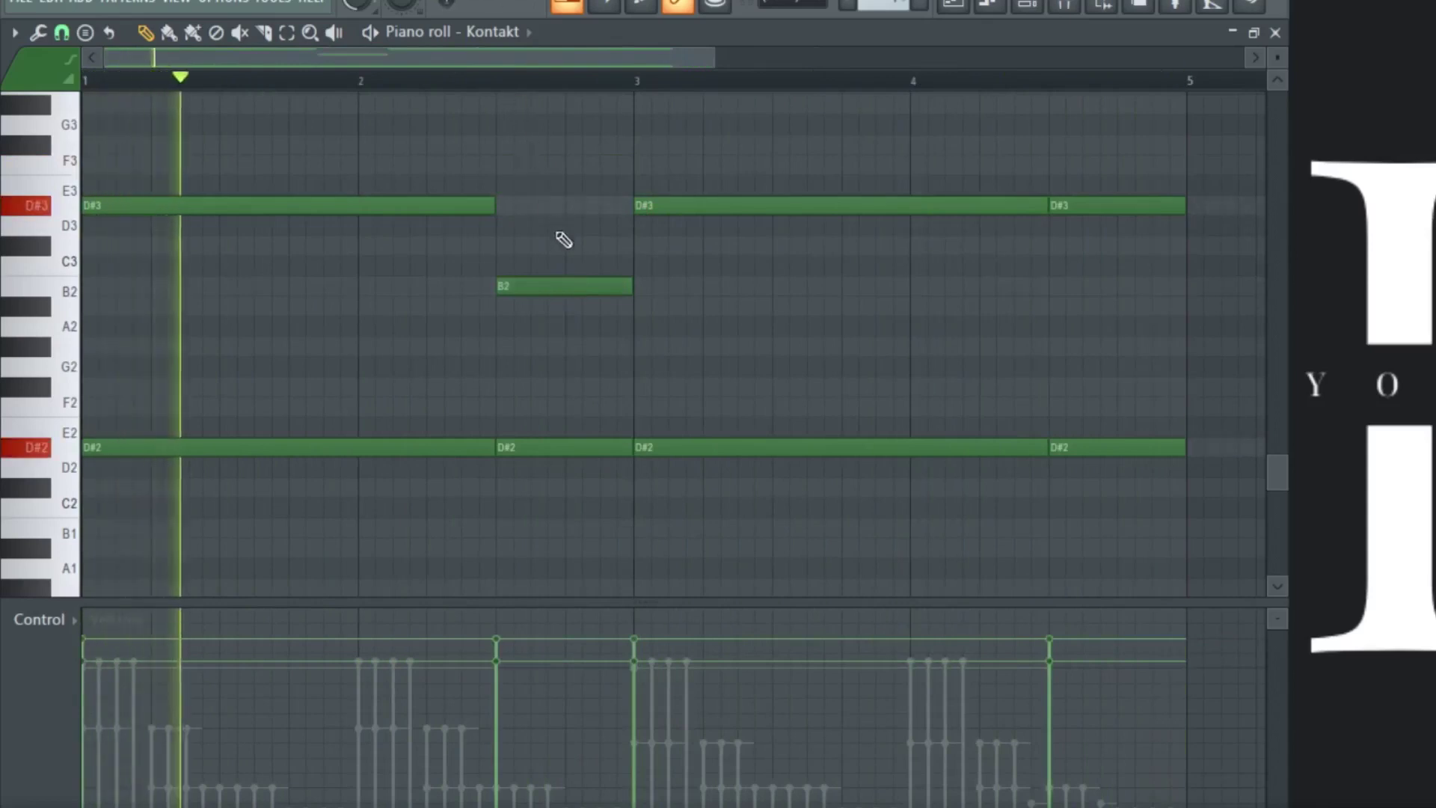
right_click(567, 287)
drag(556, 443, 569, 404)
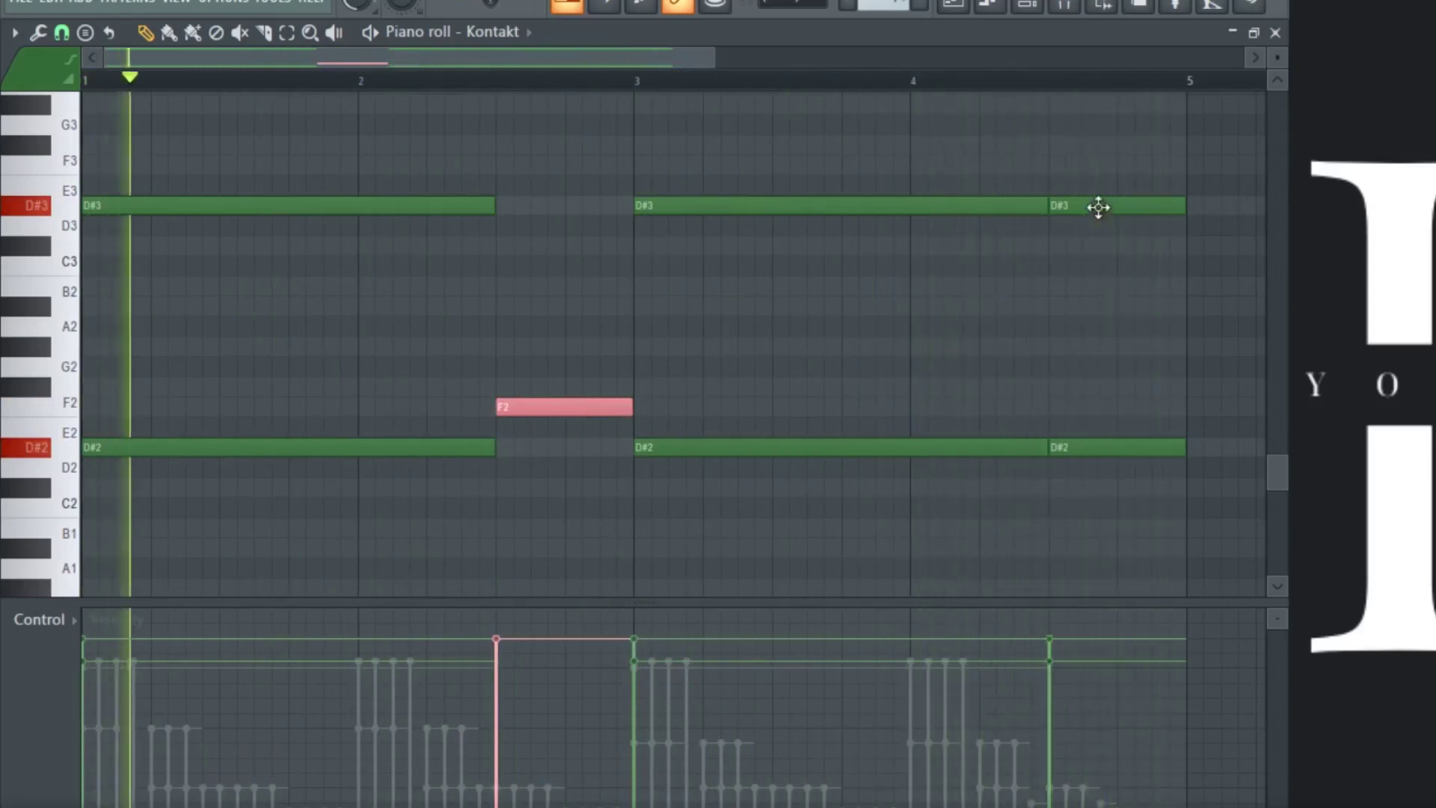
Step: Extend the D#2 and D#3 notes starting at bar 3 so the final pair lasts only a quarter bar
drag(1094, 158, 983, 382)
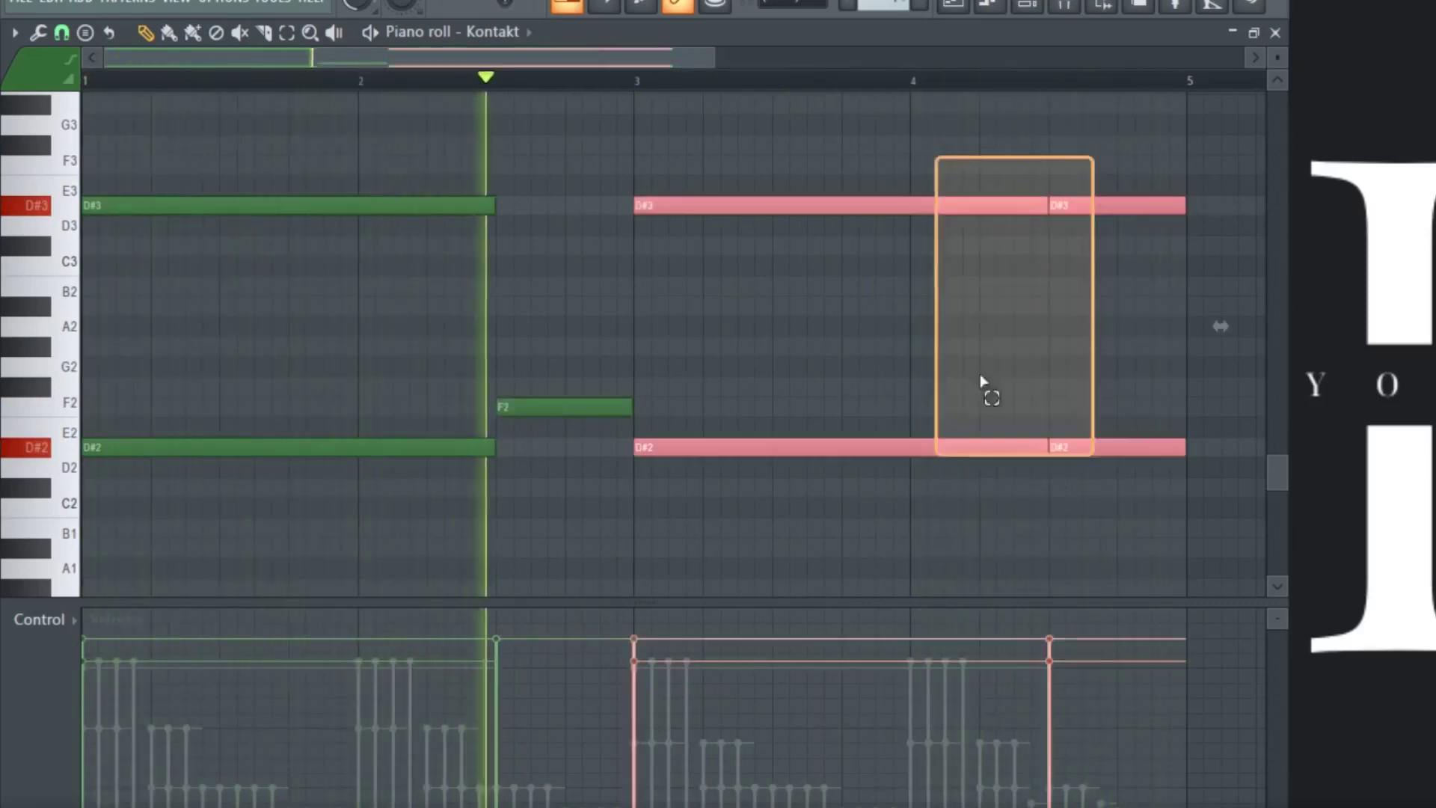
drag(1047, 454, 1117, 452)
right_click(1114, 503)
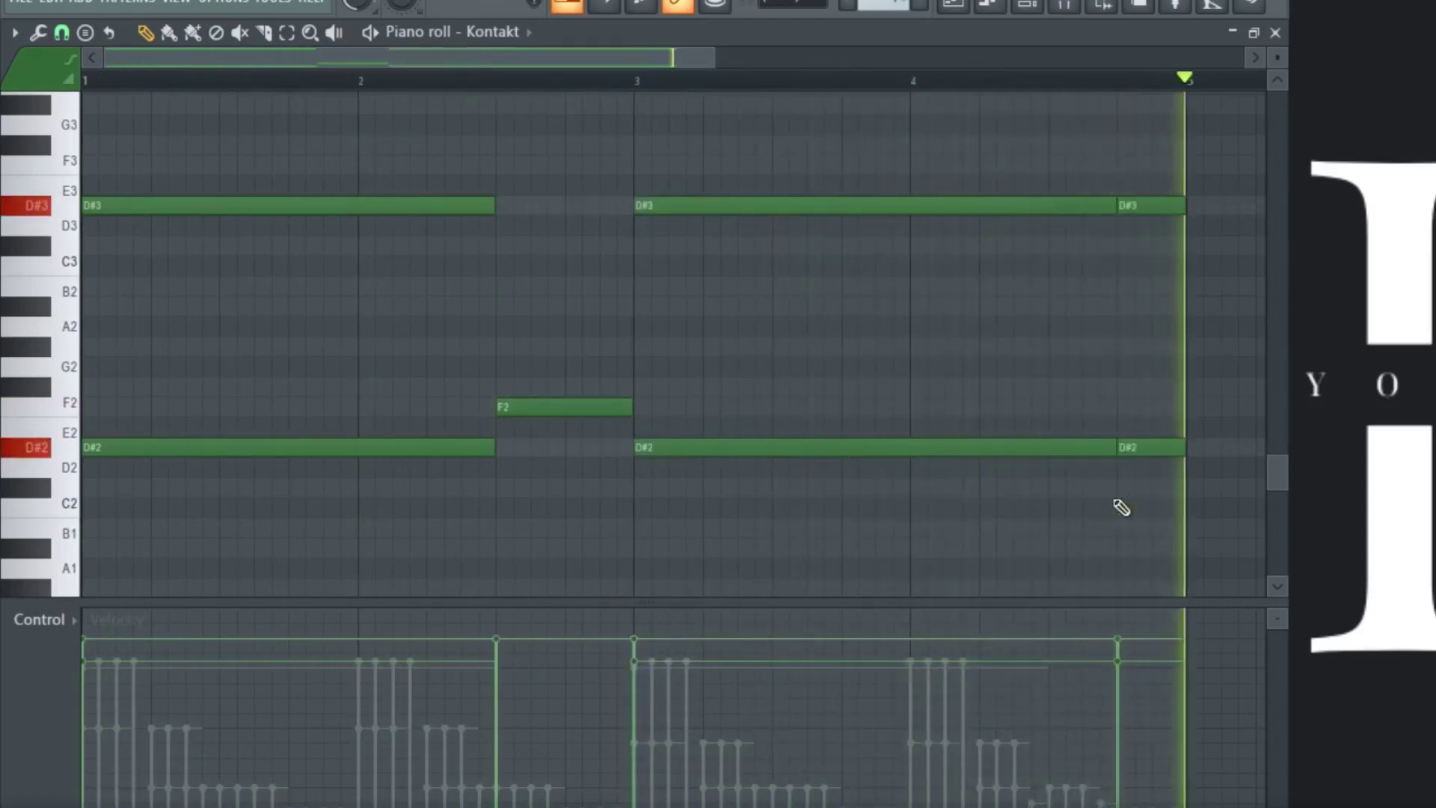
Step: Duplicate the whole four-bar Kontakt piano part into bars 5 to 8
key(ctrl+a)
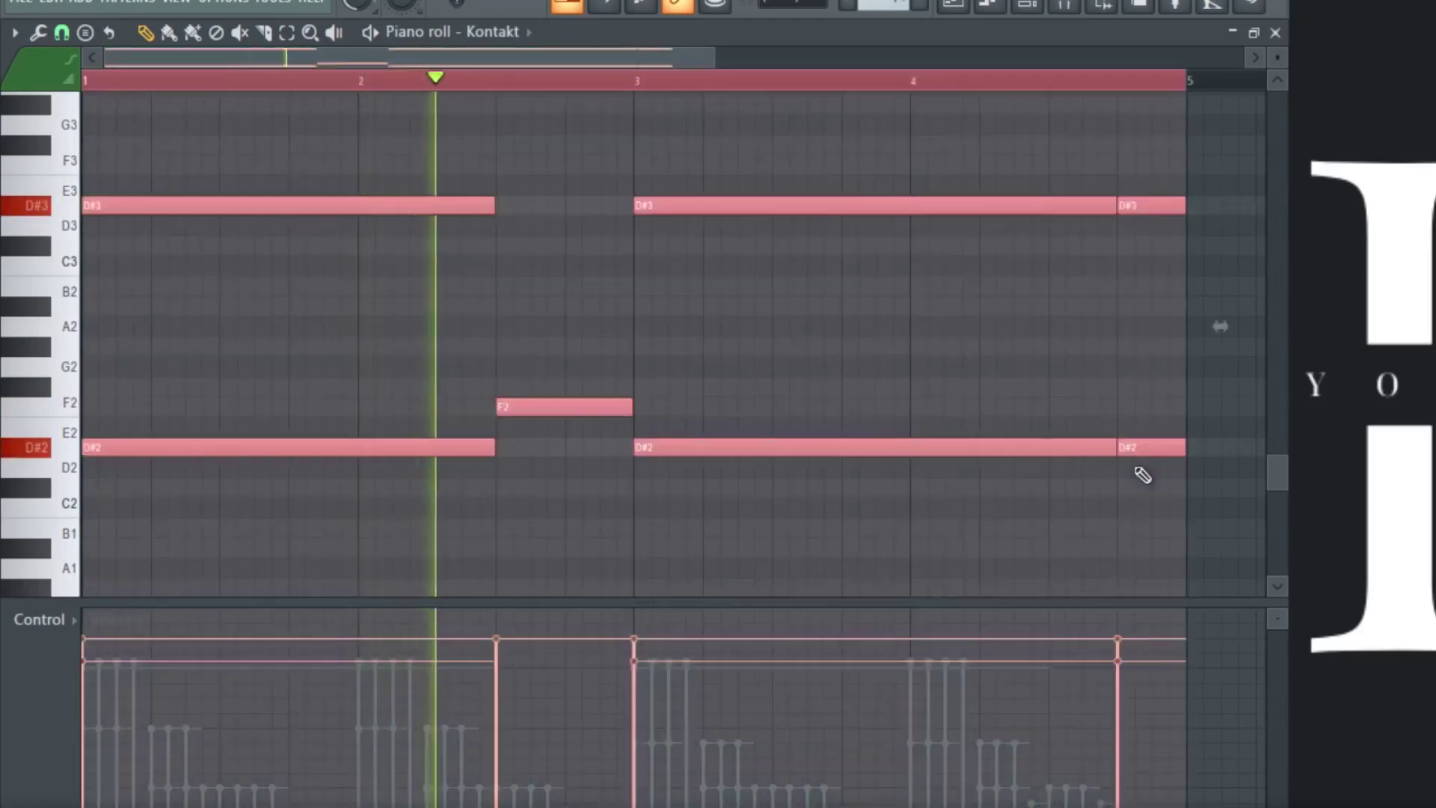
key(ctrl+b)
ctrl+click(911, 89)
scroll(911, 88, down, 1)
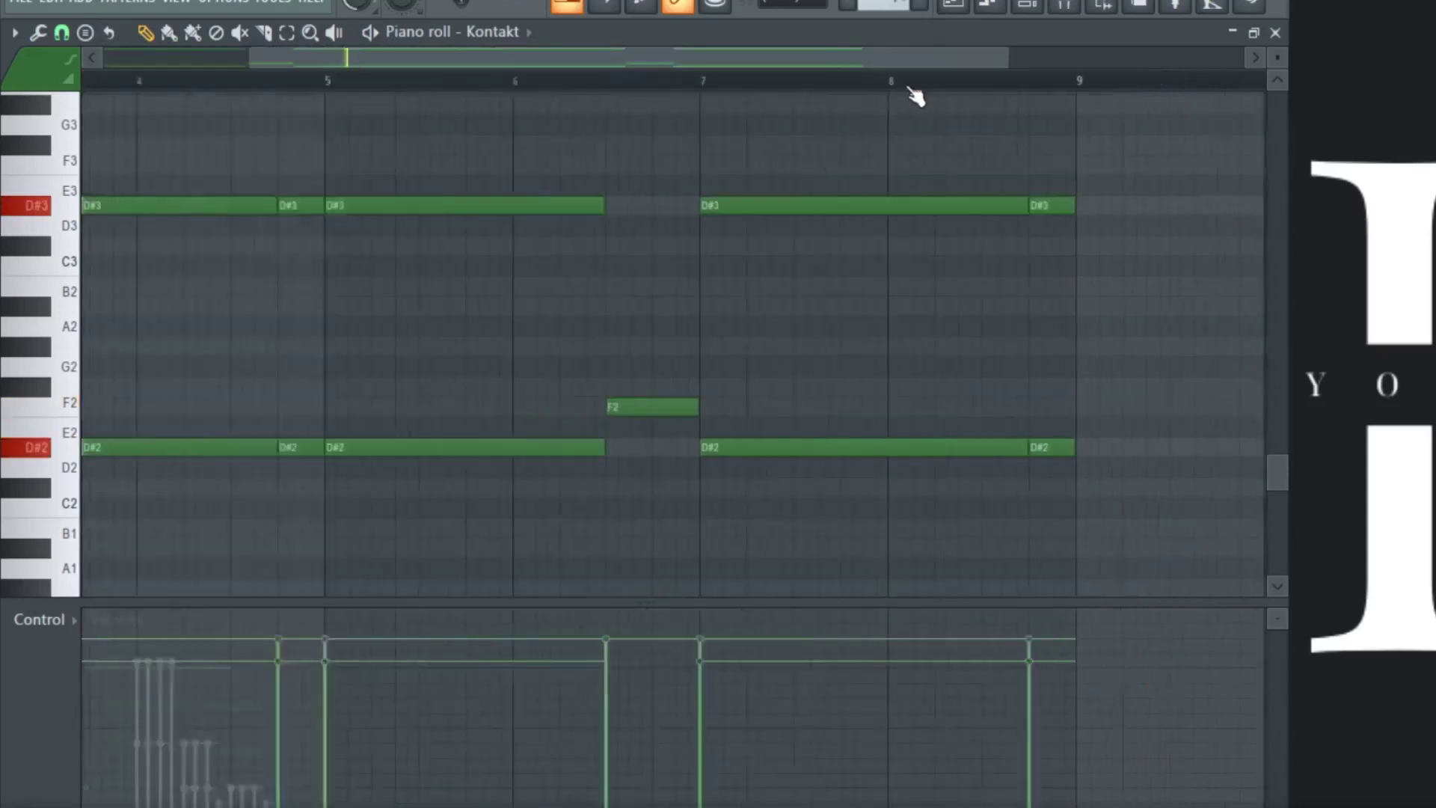
scroll(911, 89, down, 2)
scroll(672, 446, up, 1)
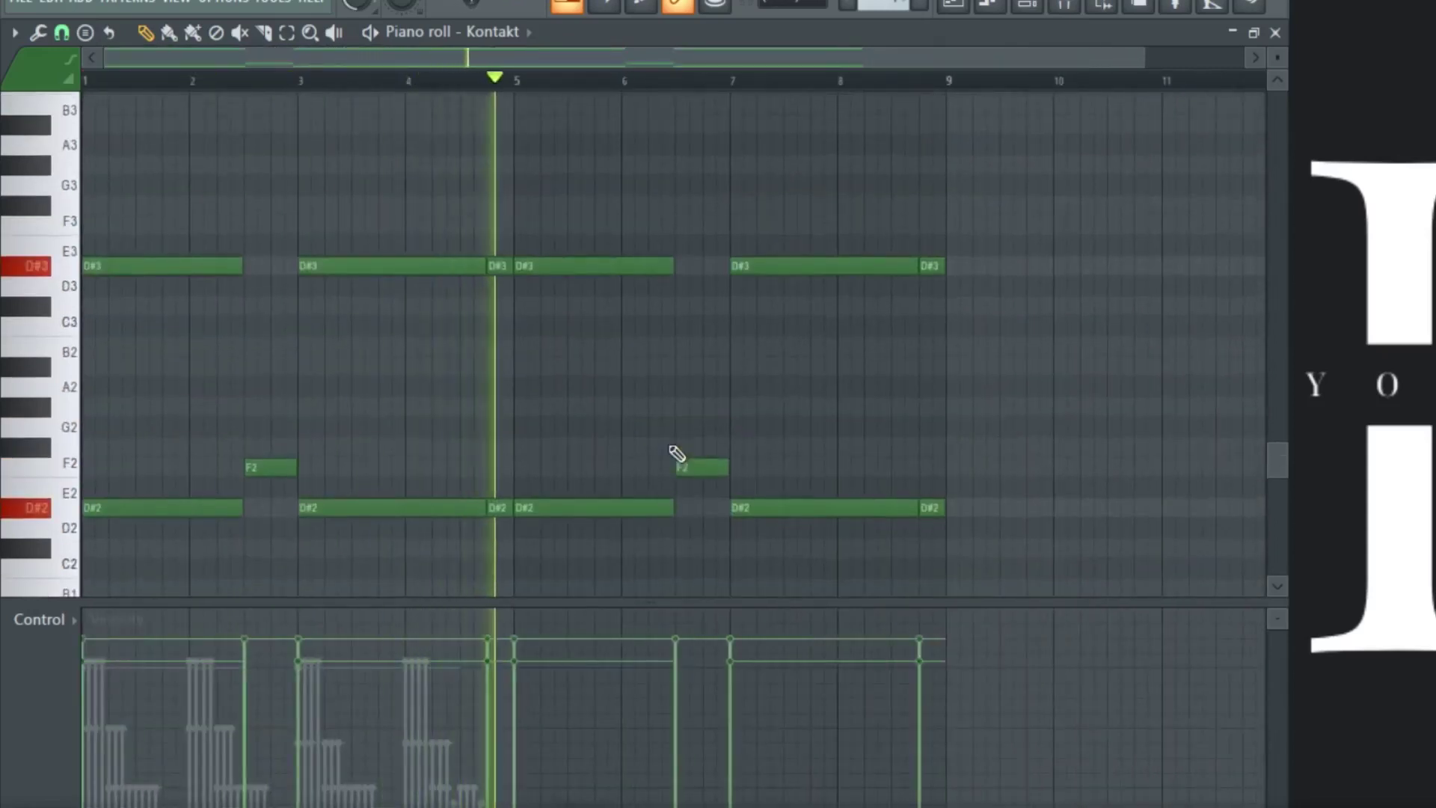
Step: Thin out bars 5 to 8 by deleting F2, the D#3 notes and the short final D#2, extending the last long D#2 to bar 9
right_click(702, 464)
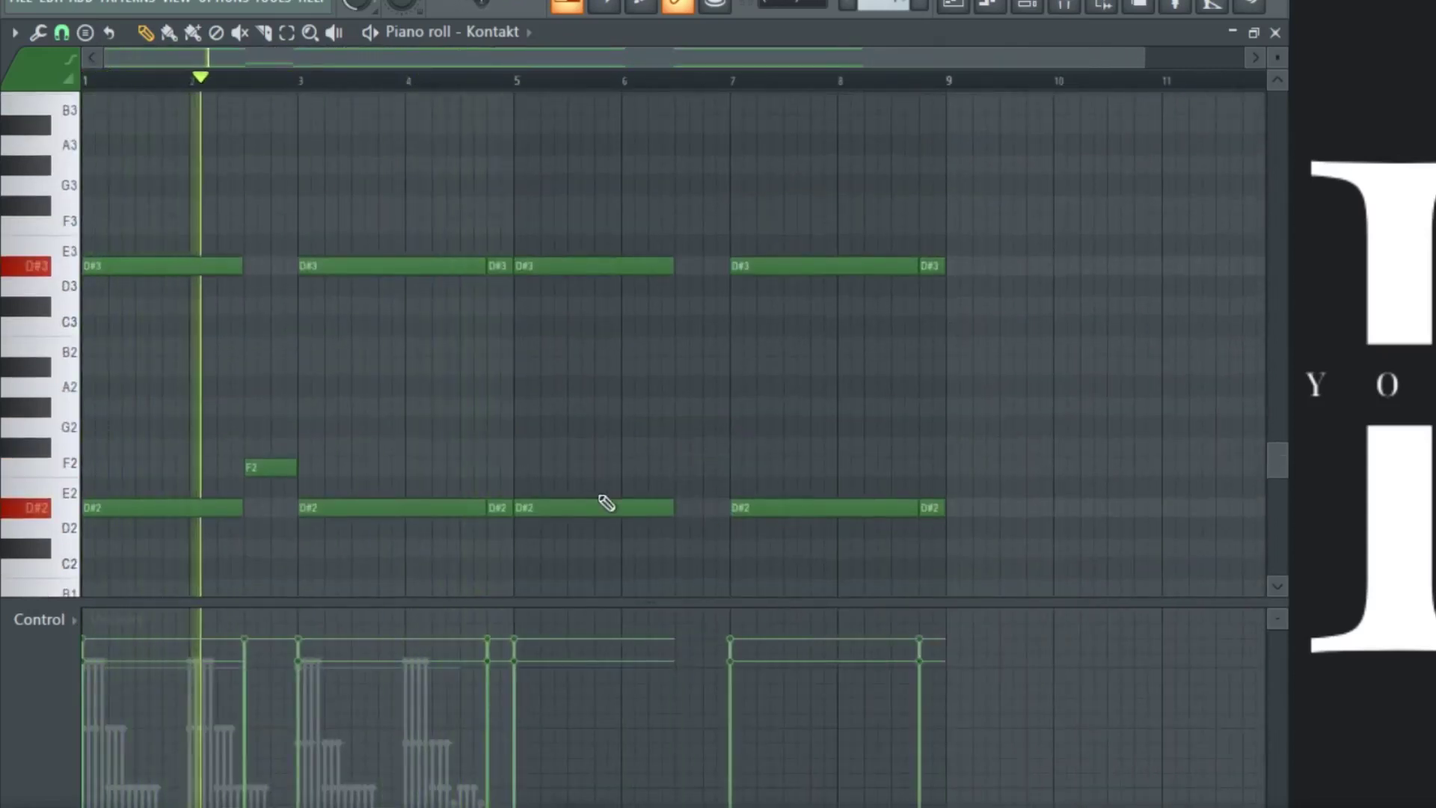
drag(644, 567, 664, 505)
drag(657, 245, 599, 546)
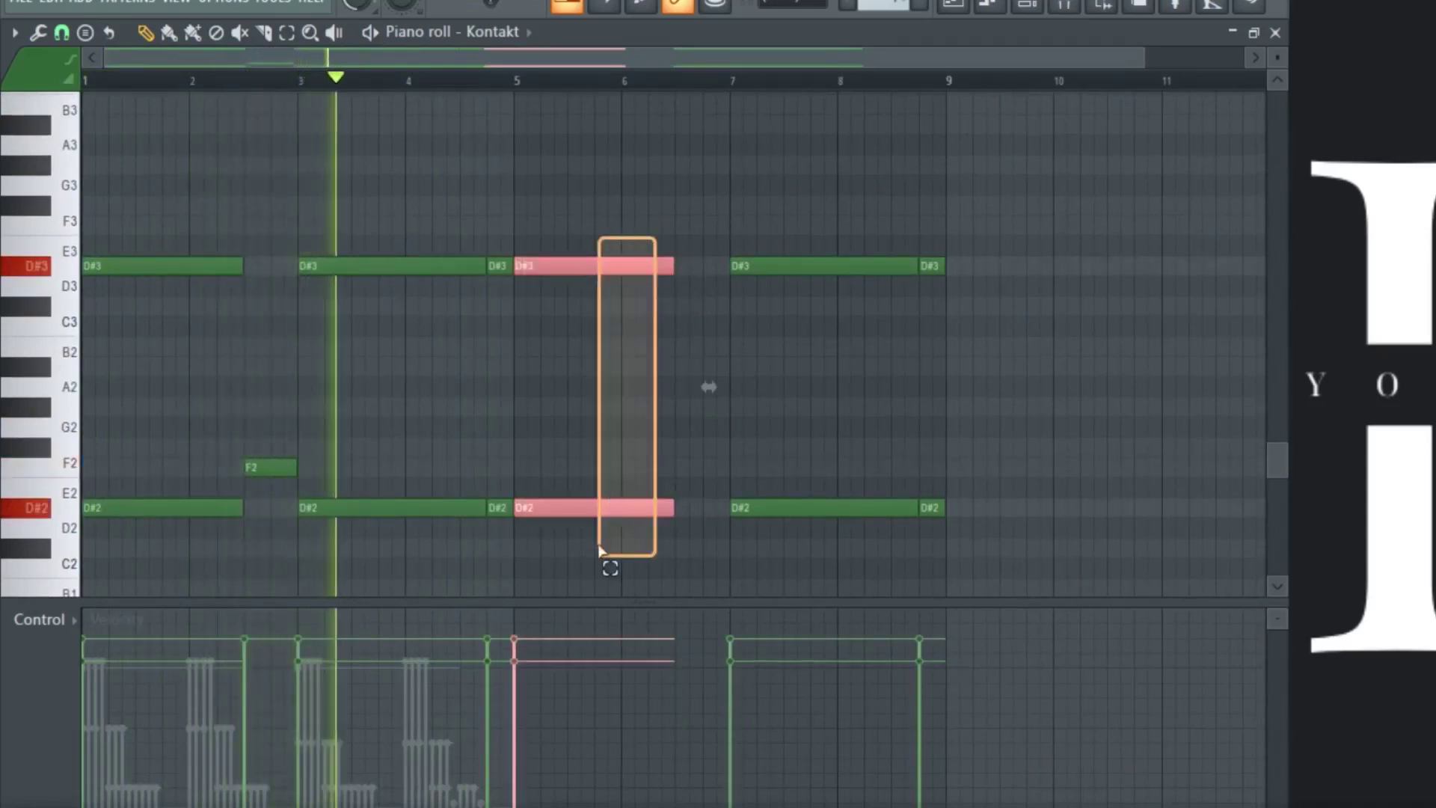
right_click(624, 264)
right_click(783, 265)
right_click(934, 268)
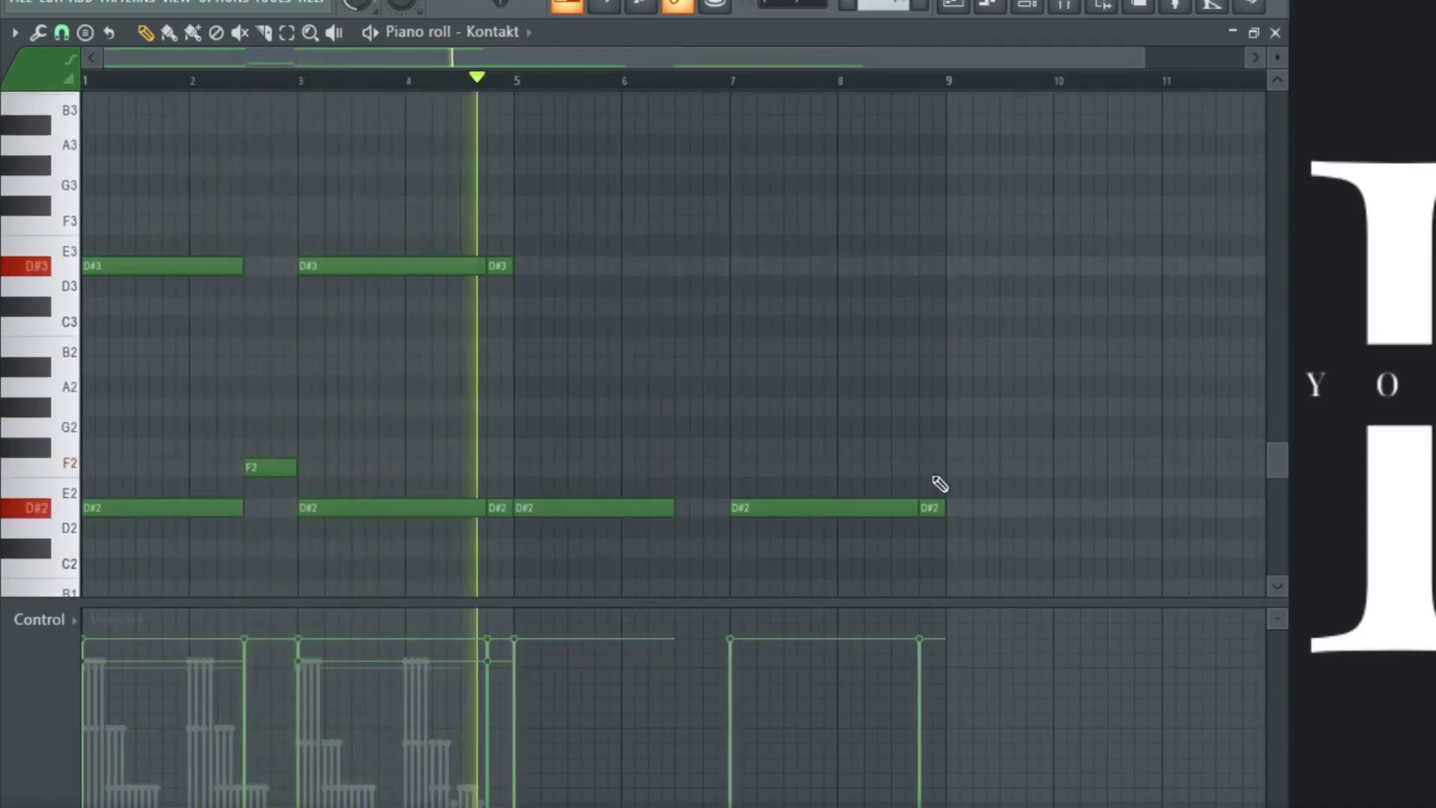
right_click(934, 508)
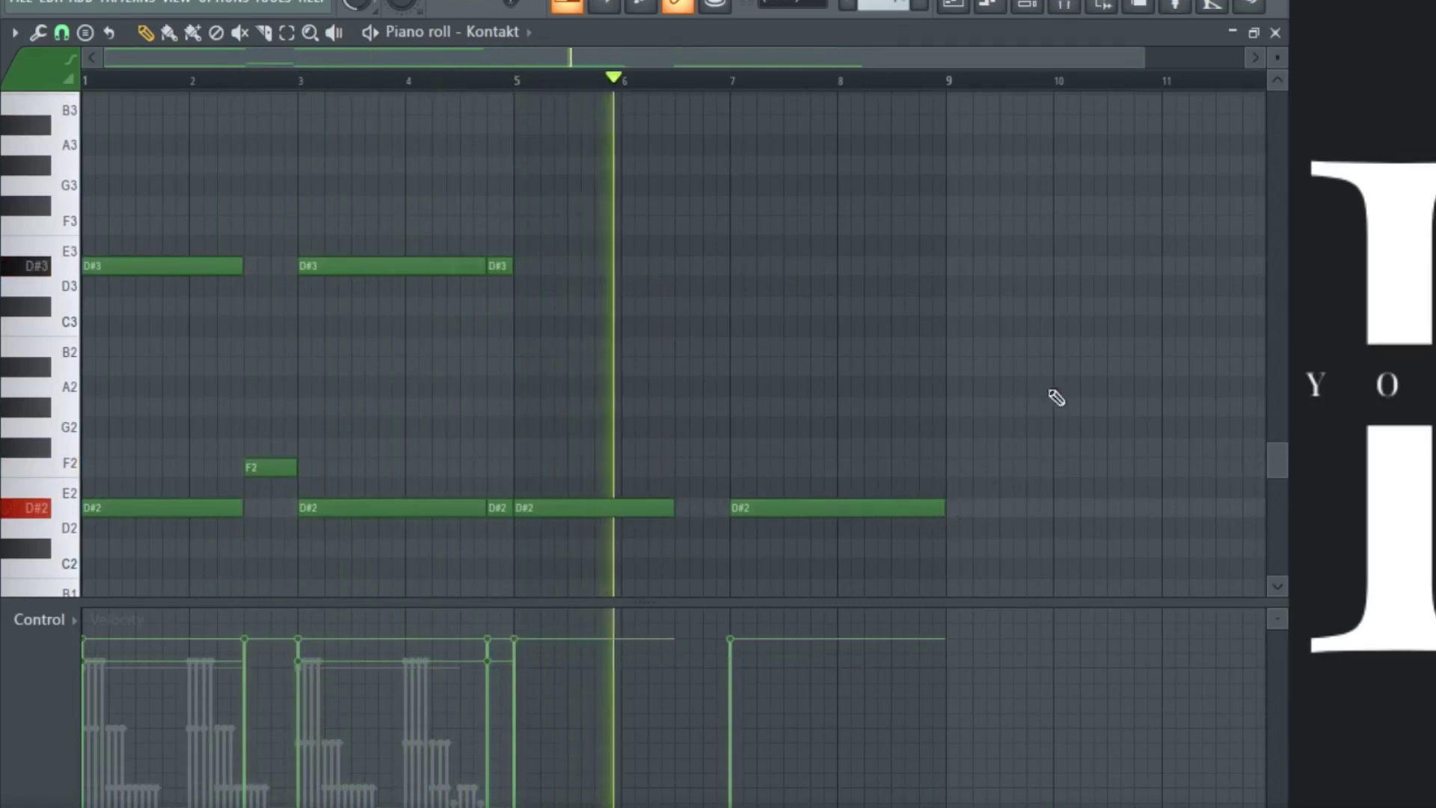
Step: Remove the second Pattern 1 clip from the playlist and split Pattern 1 by channel
click(1276, 32)
right_click(787, 573)
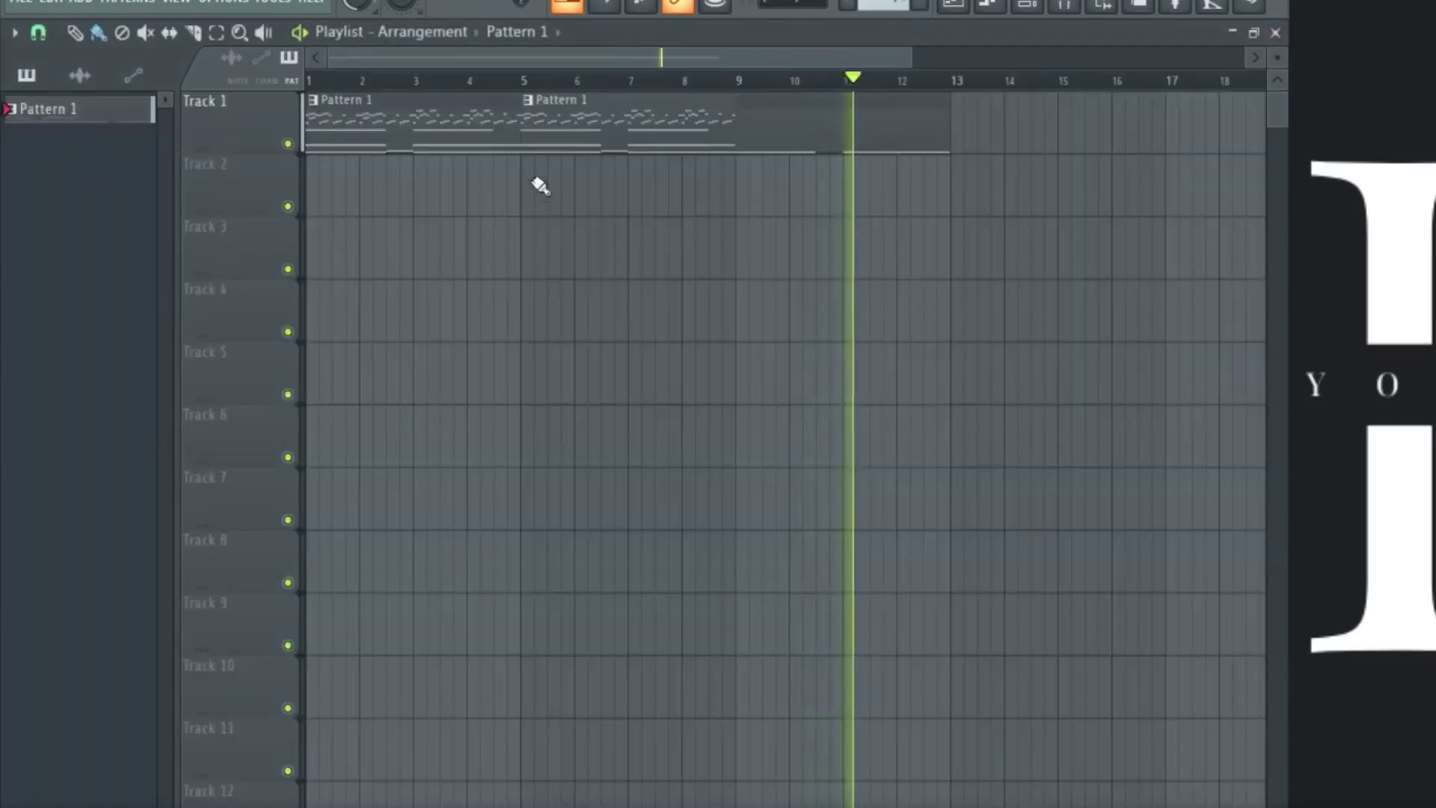
right_click(722, 113)
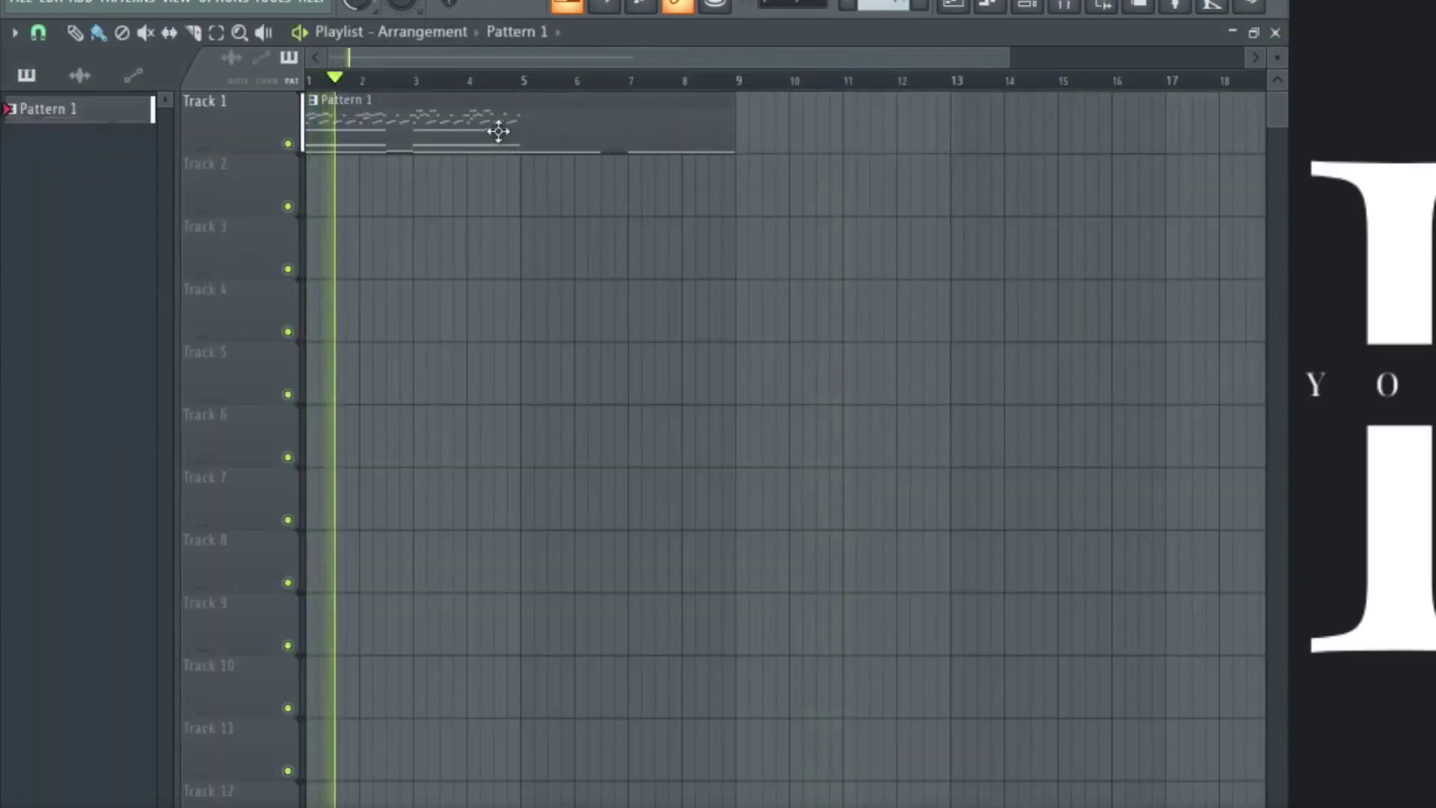
right_click(94, 116)
click(155, 483)
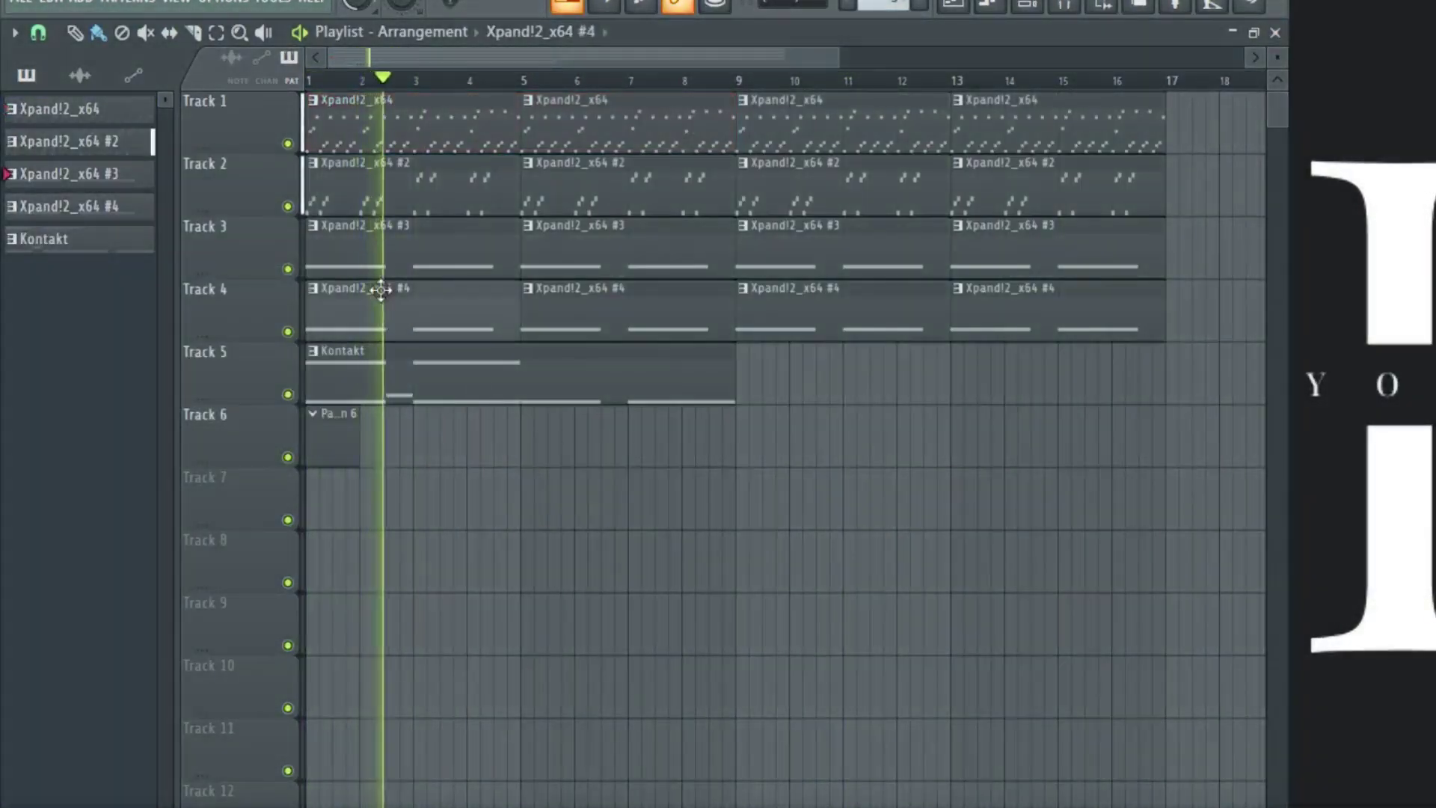
Step: Write a short rising figure F6, F#6, A#6, D#7 in Xpand!2_x64 #4 and repeat it at the start of each of the four bars
double_click(381, 290)
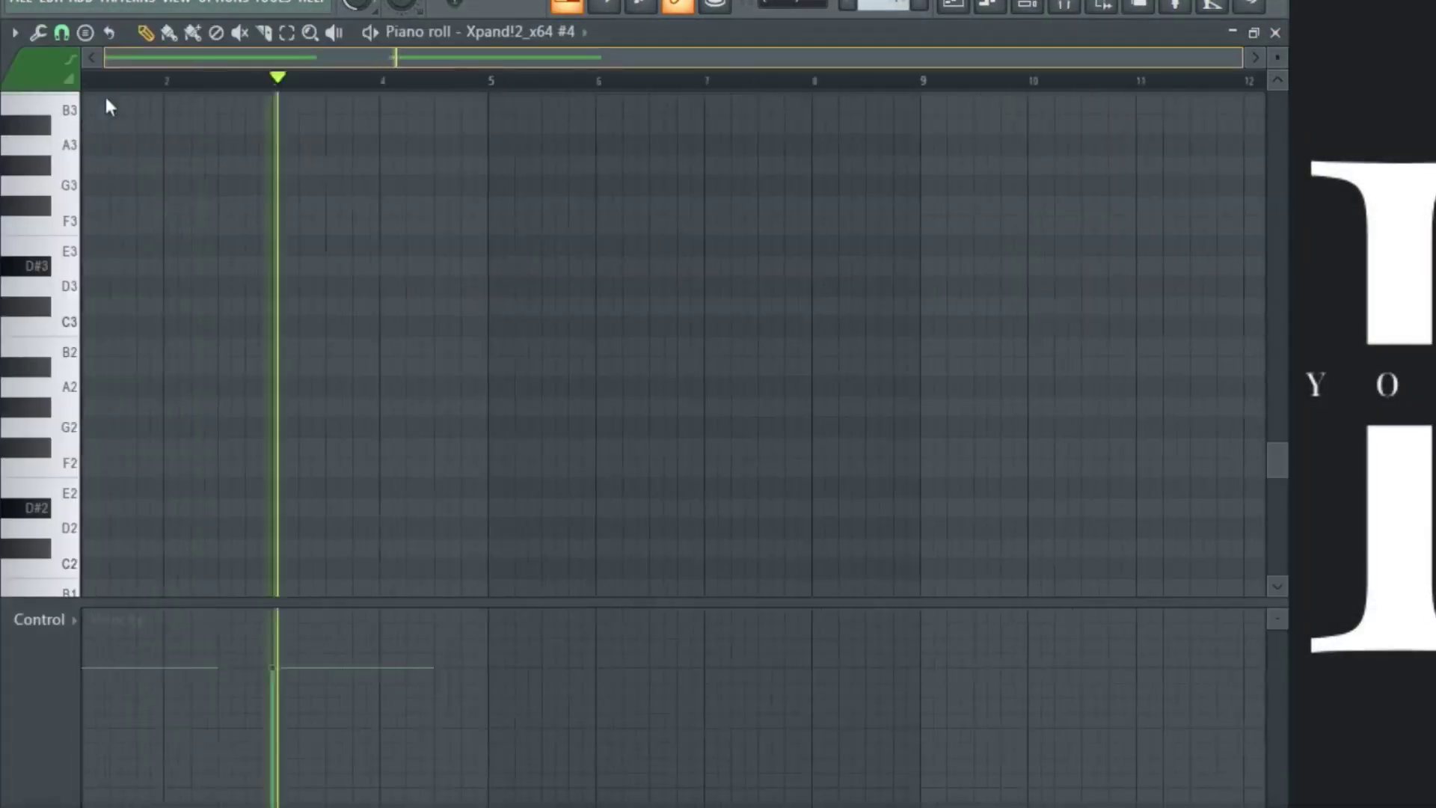
scroll(326, 402, up, 17)
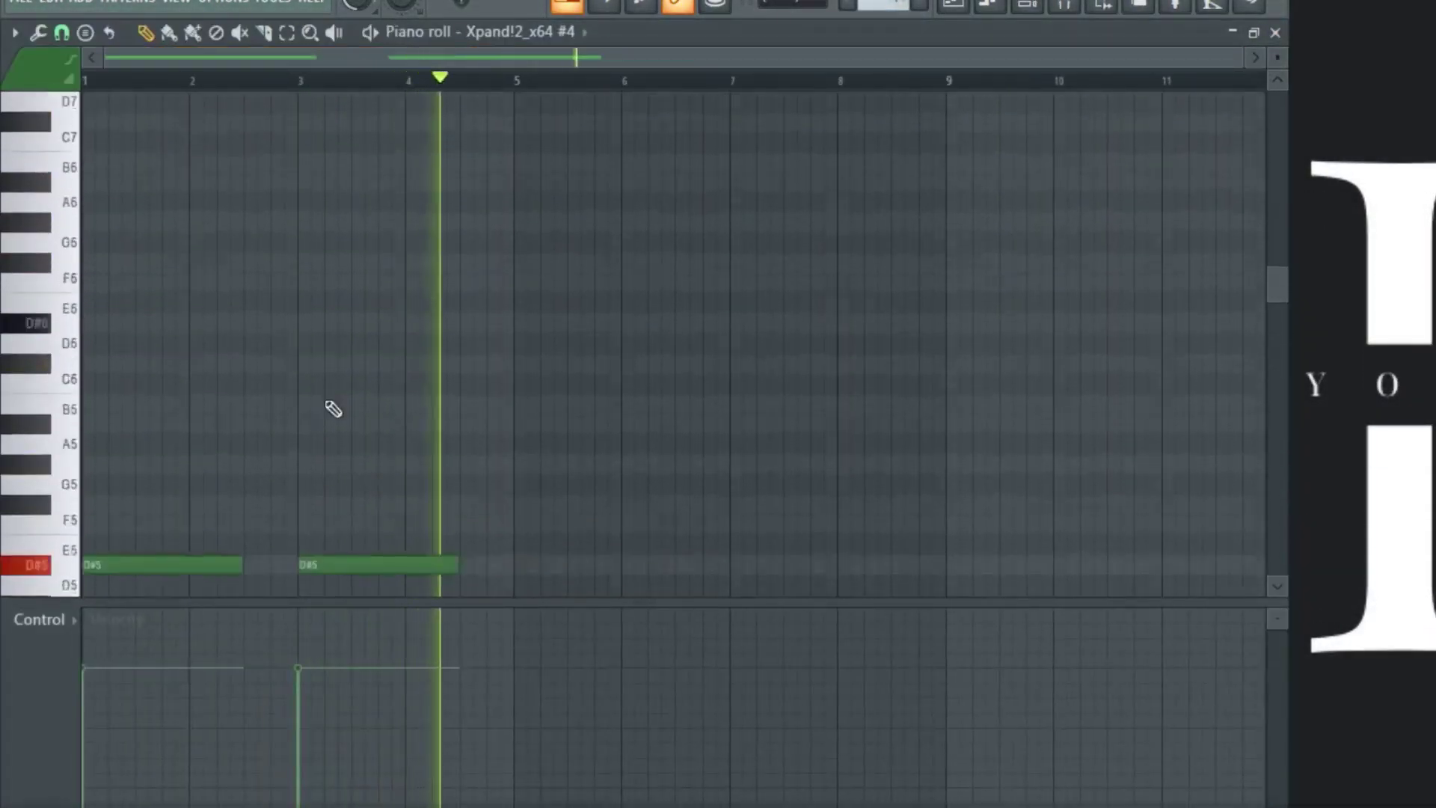
key(space)
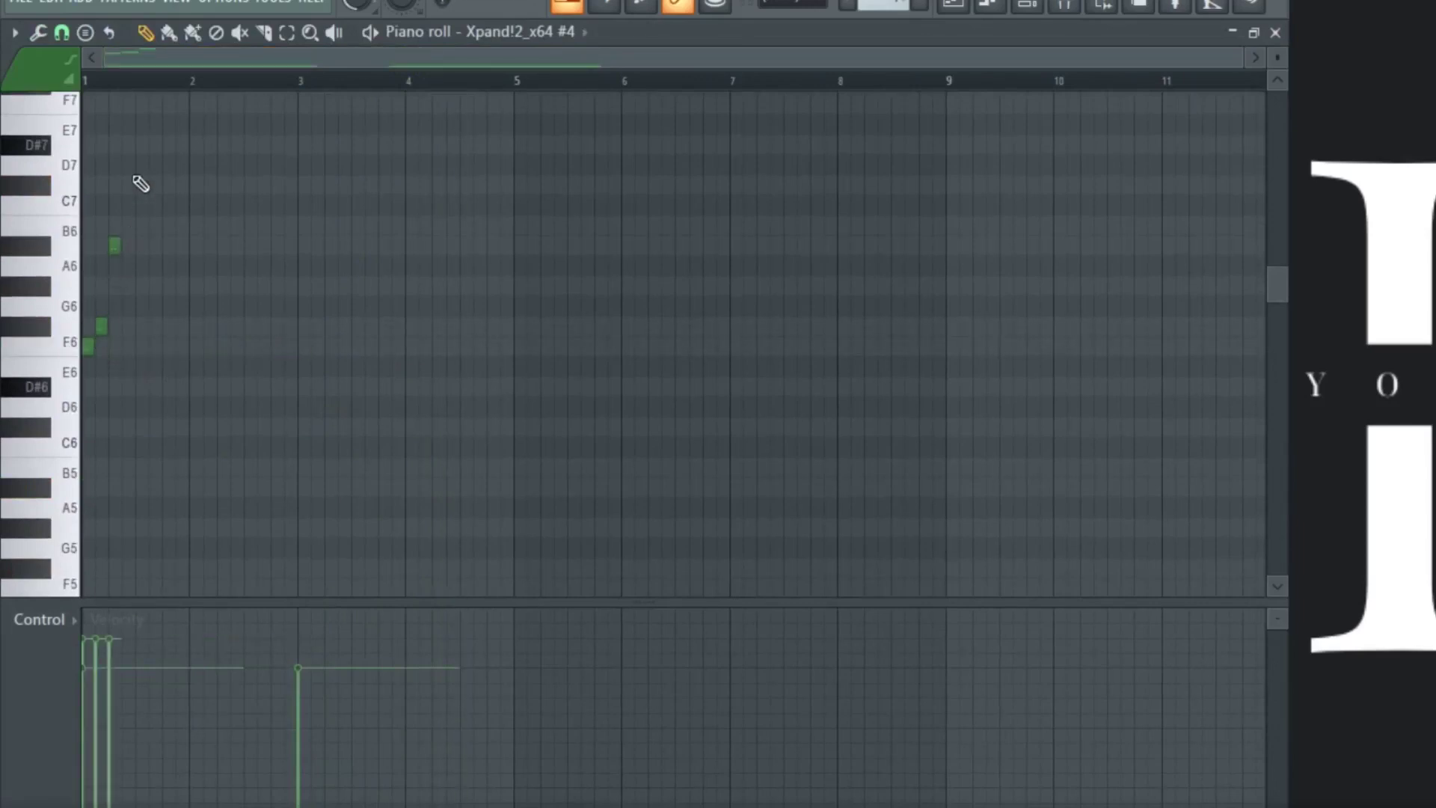
key(space)
drag(138, 142, 414, 344)
click(384, 416)
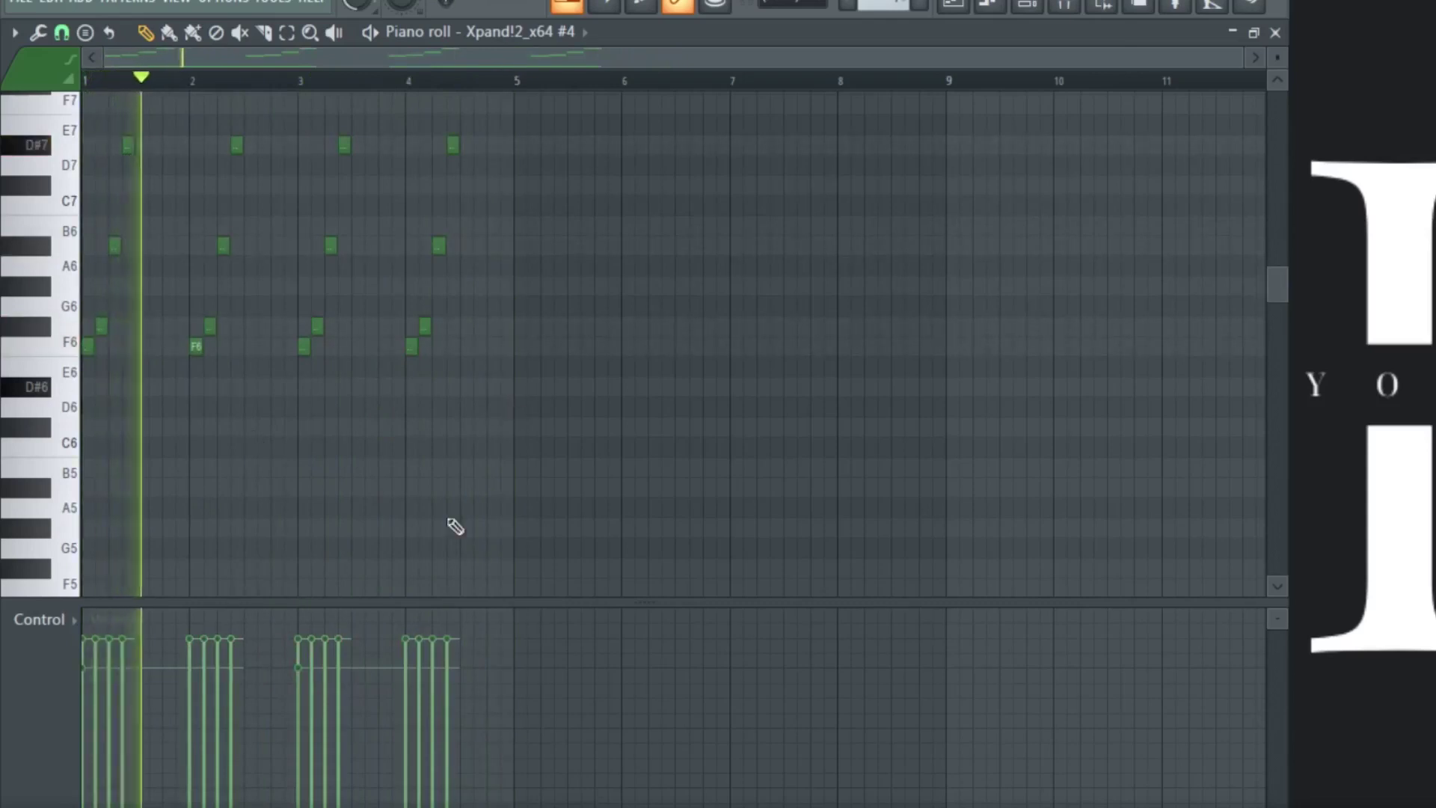
Step: Duplicate all the rising figures and place the copies half a bar after the originals
scroll(479, 385, up, 3)
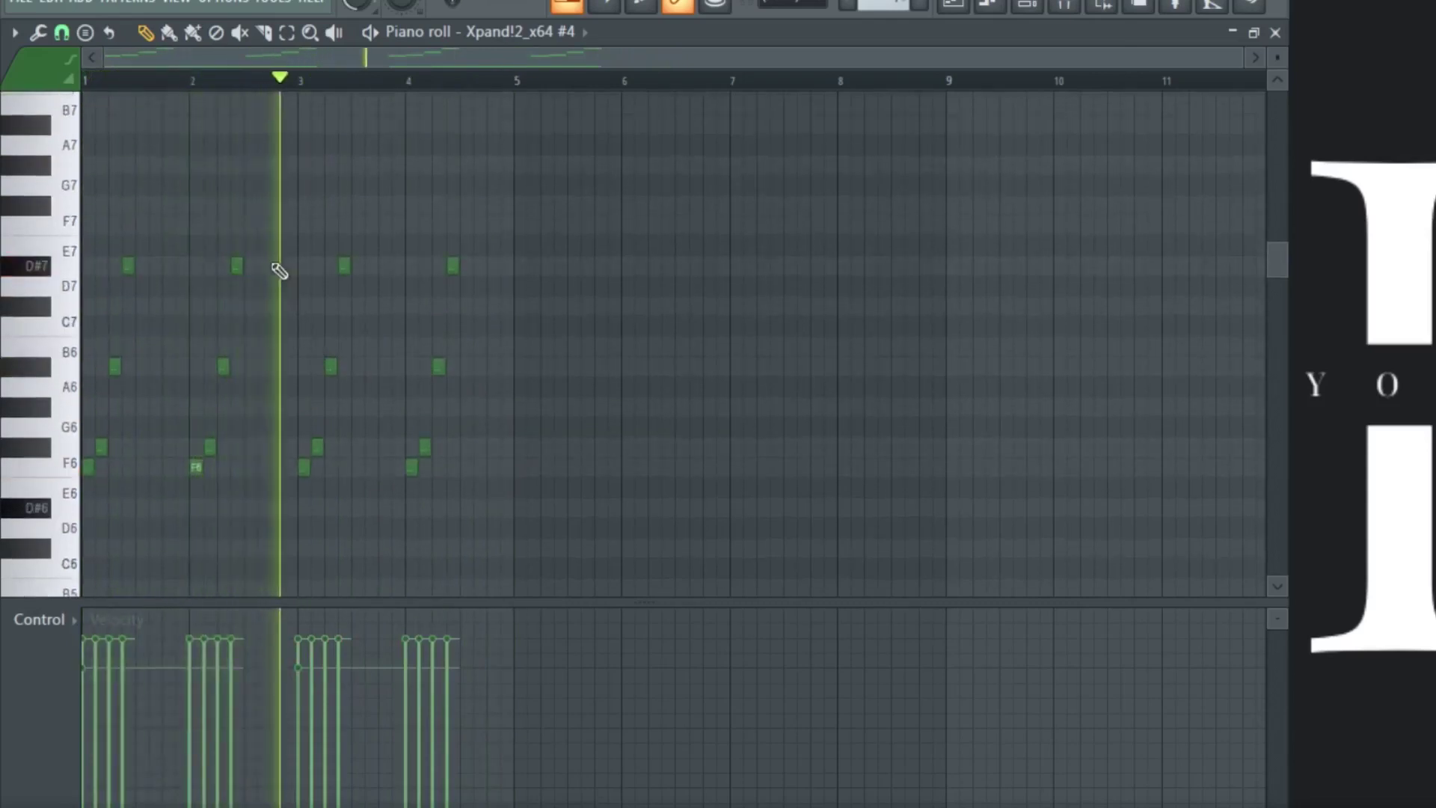
key(ctrl+a)
drag(91, 467, 145, 468)
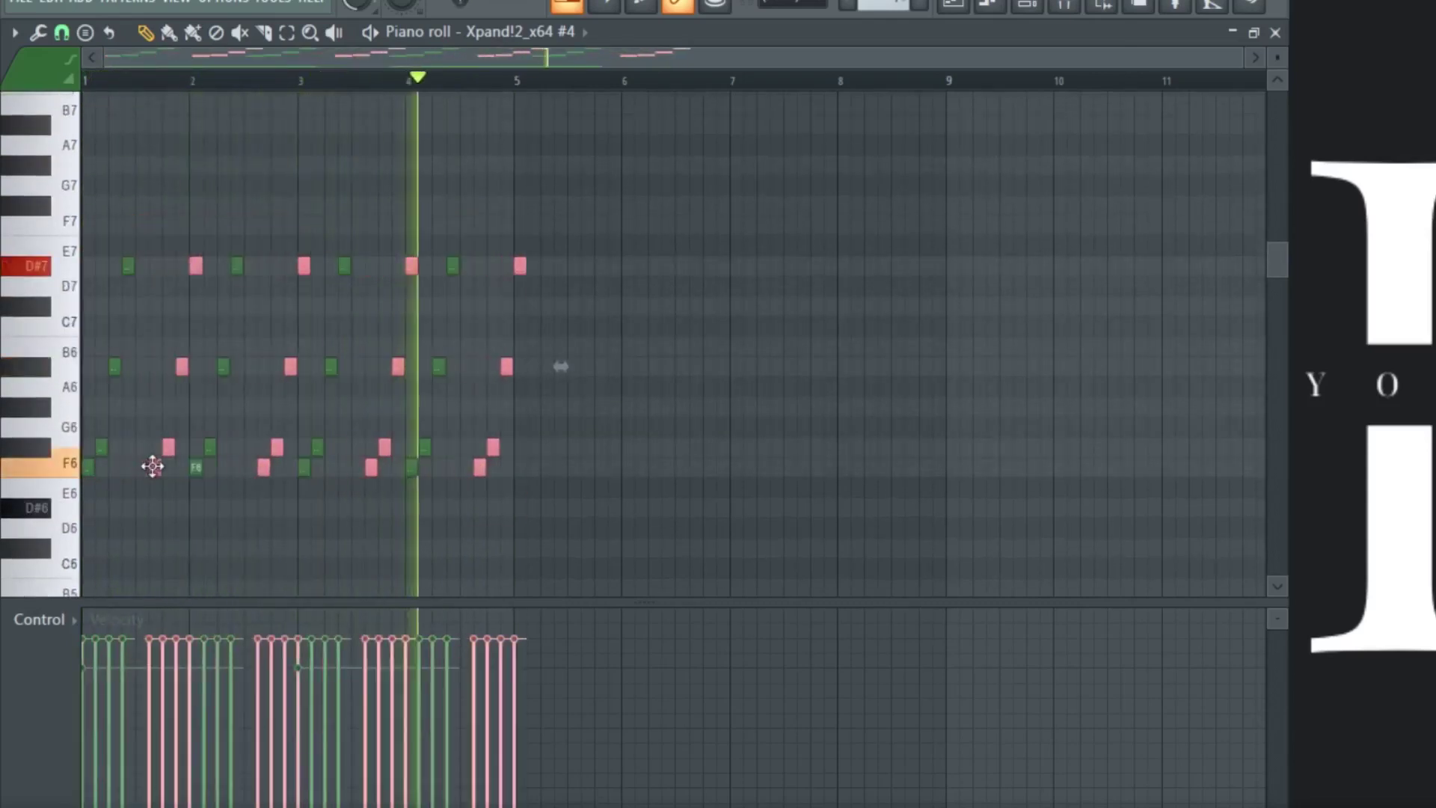
Step: Lower the velocity of the duplicated figures well below the originals and deselect them
scroll(145, 469, down, 3)
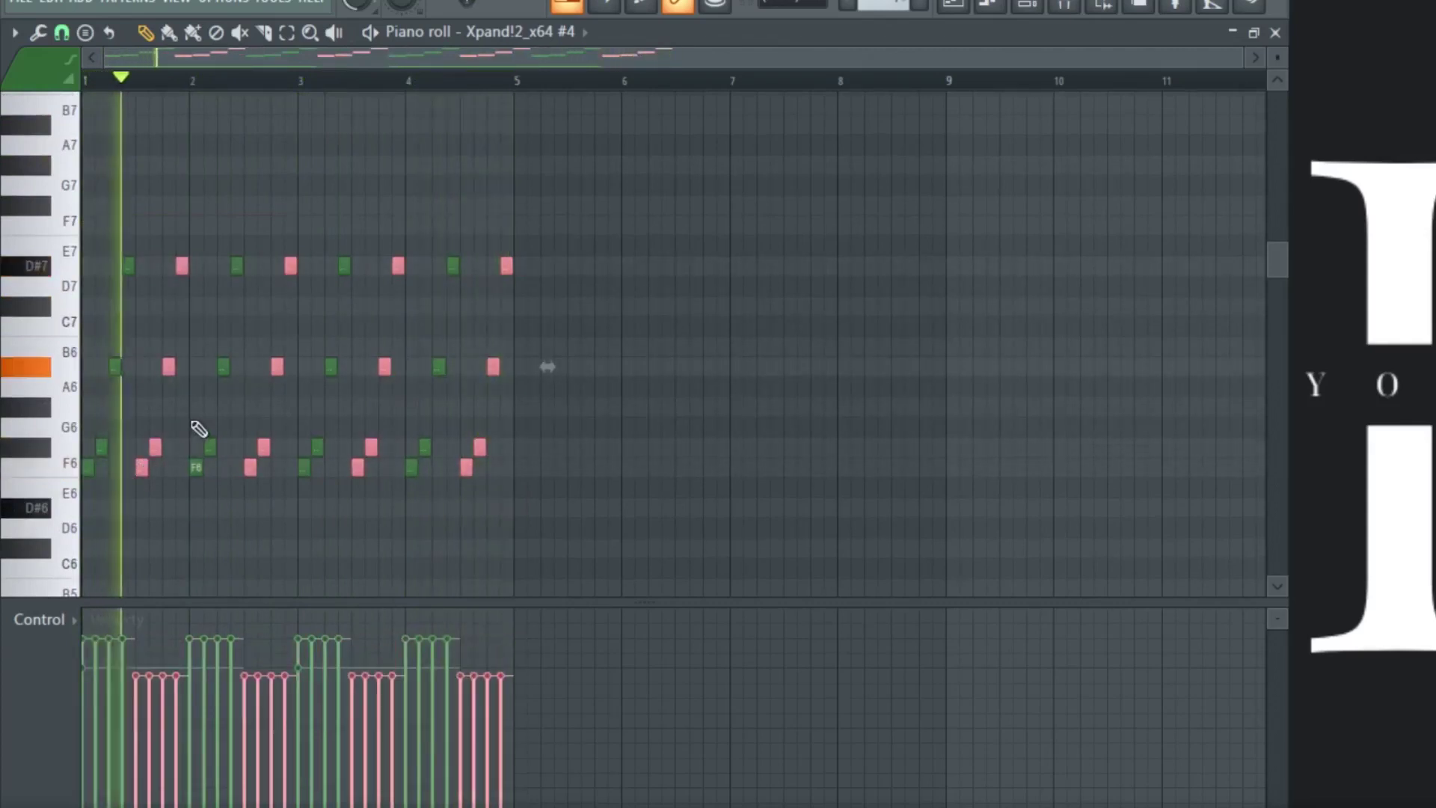
scroll(199, 428, down, 3)
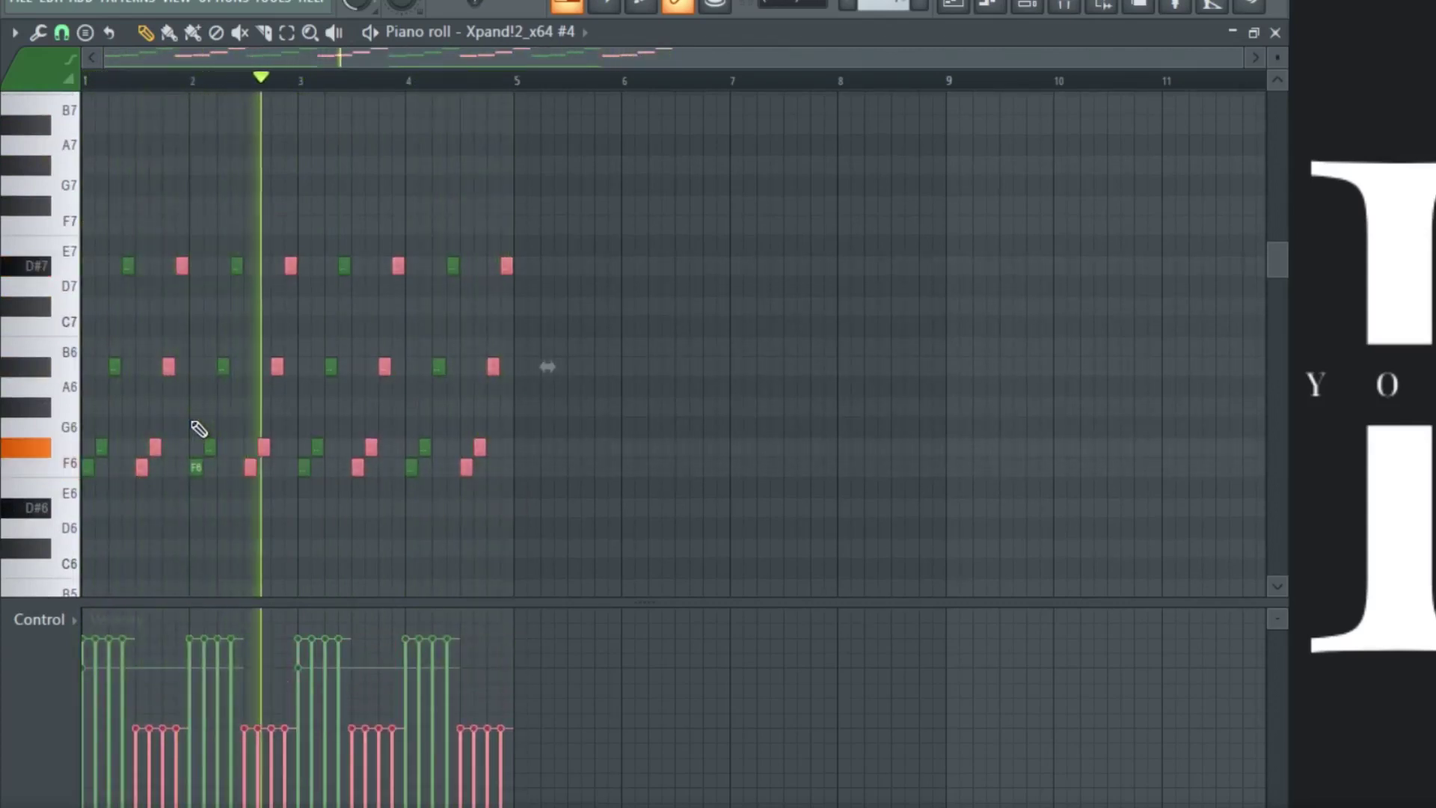
scroll(199, 428, down, 4)
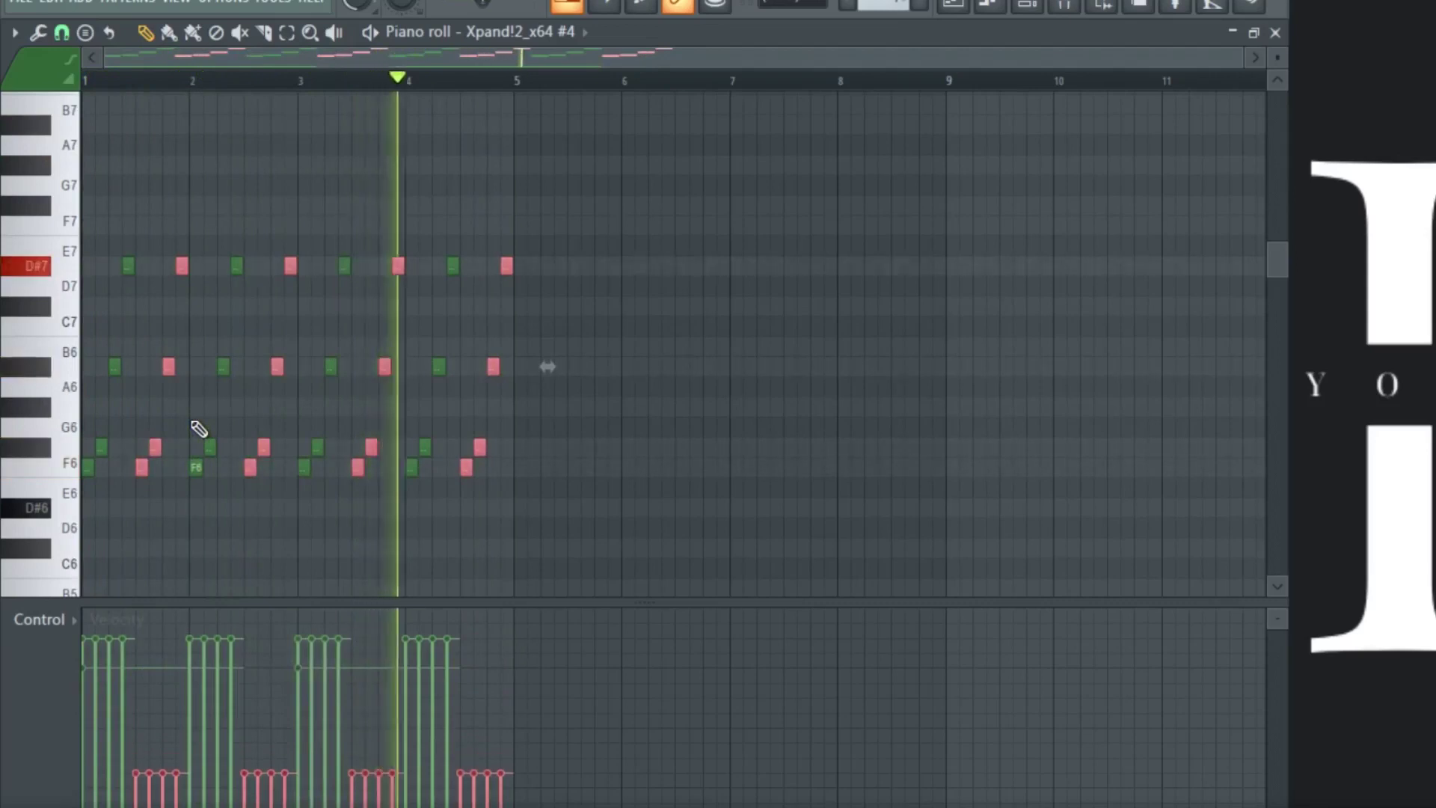
scroll(199, 429, up, 2)
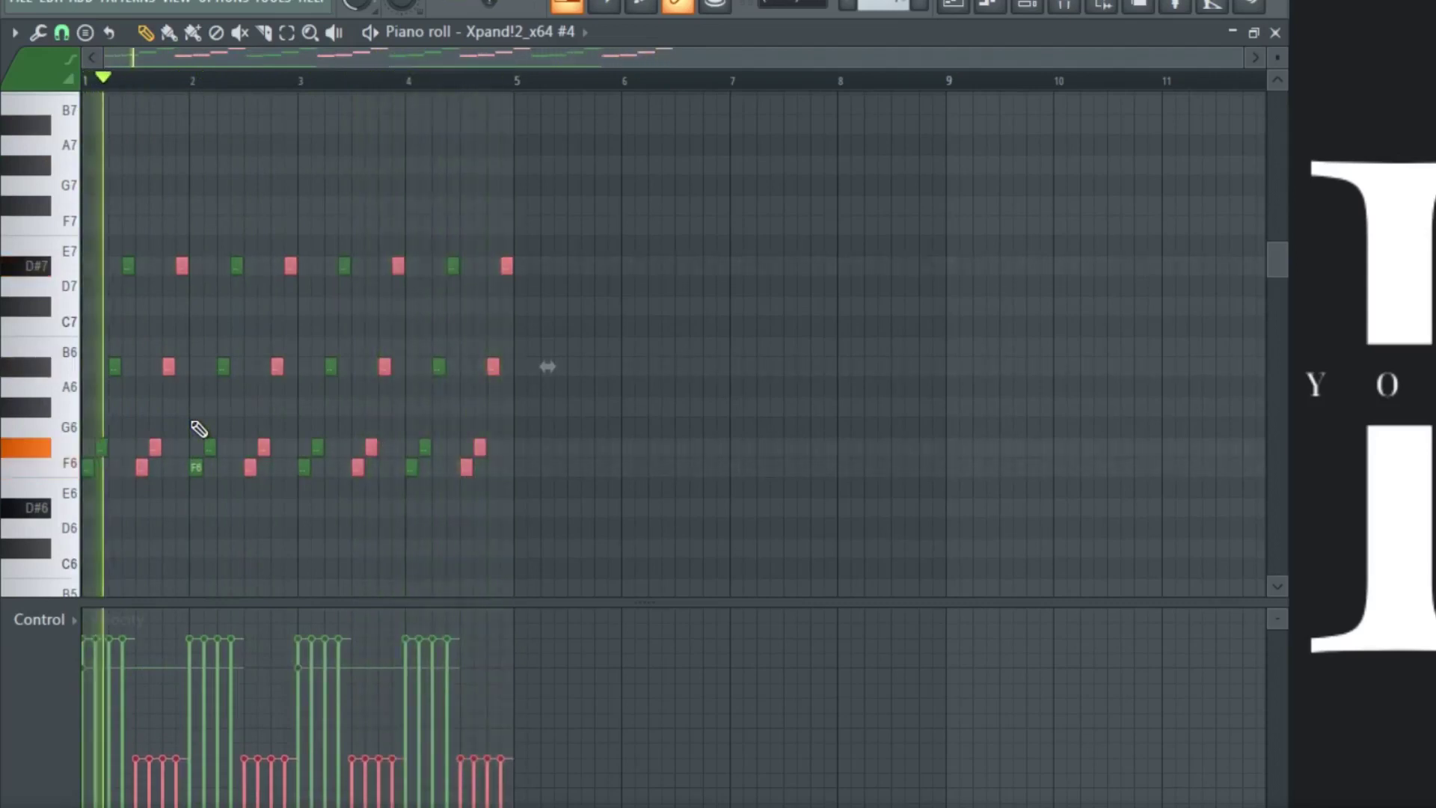
ctrl+click(271, 529)
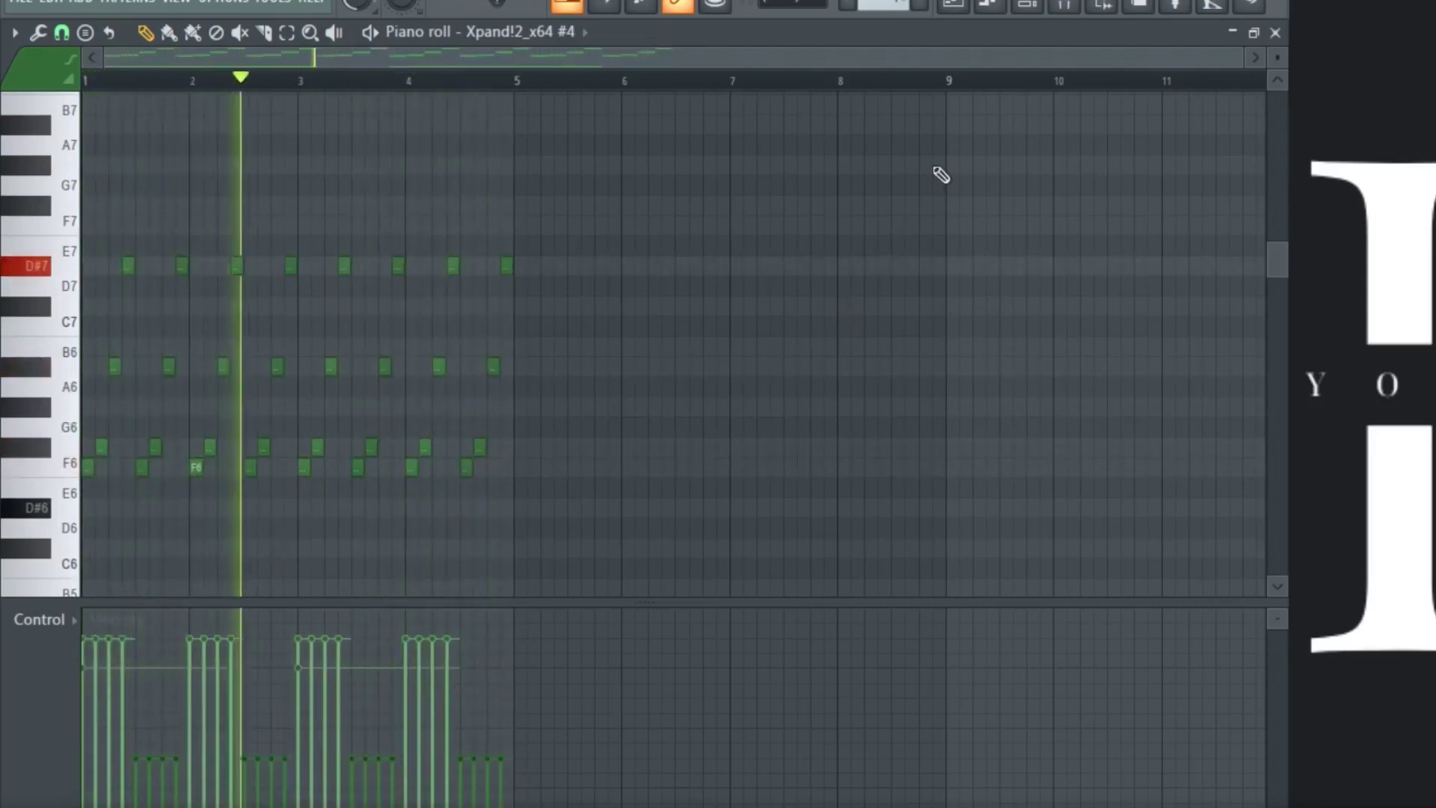
Step: Delete the empty pattern clip on Track 6 and duplicate all clips on Tracks 1 to 5 so the copies start at bar 17
click(1276, 32)
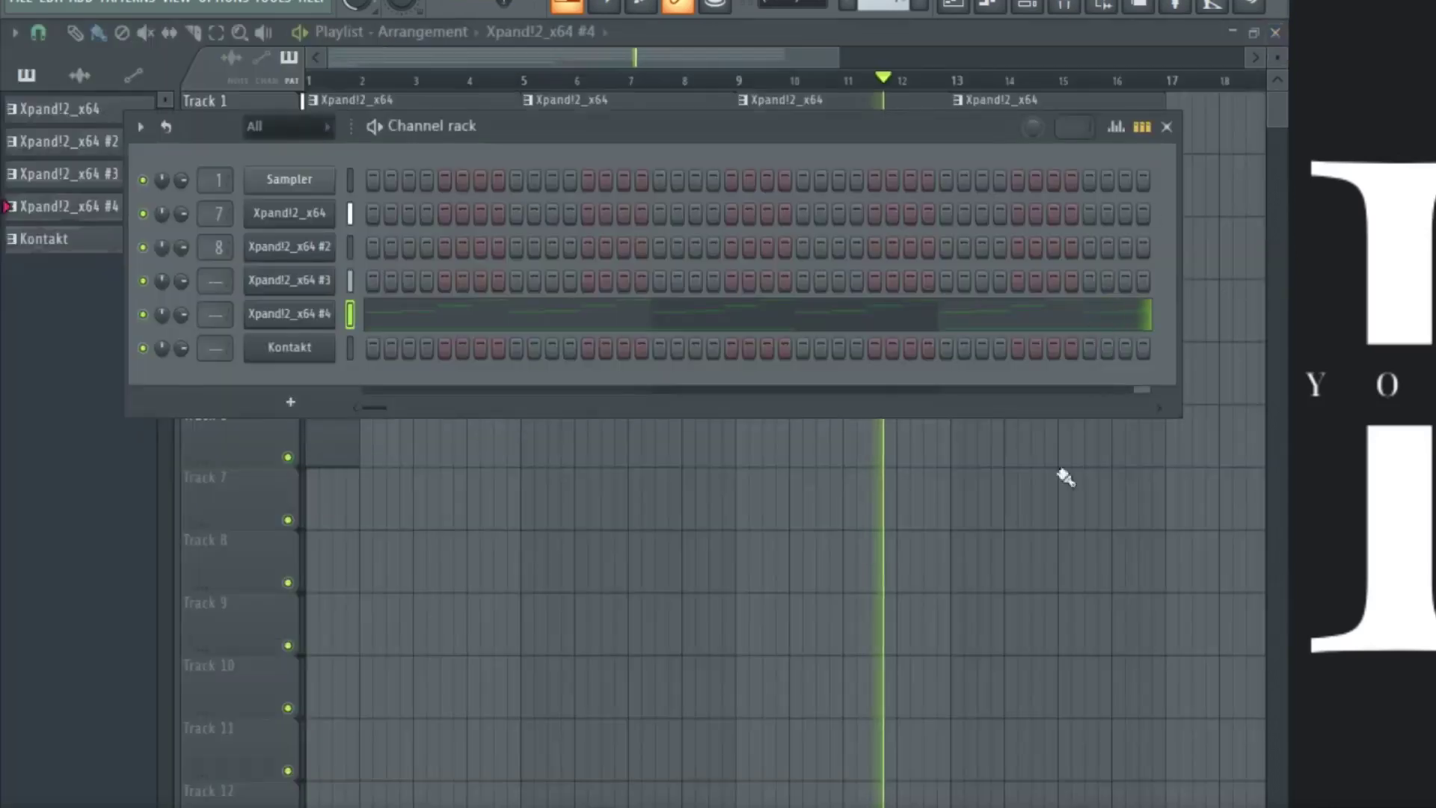
key(F6)
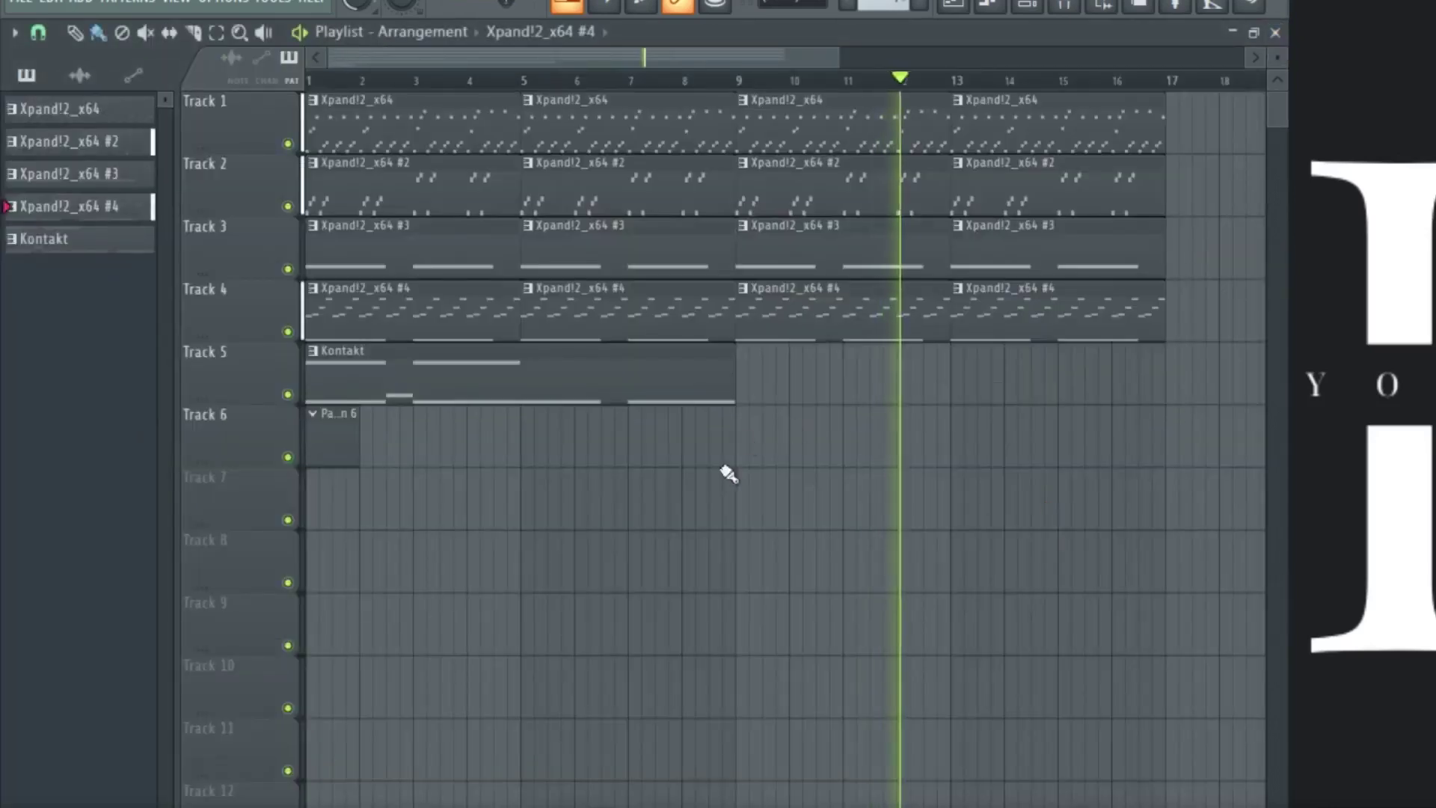
right_click(337, 446)
drag(467, 454, 1099, 97)
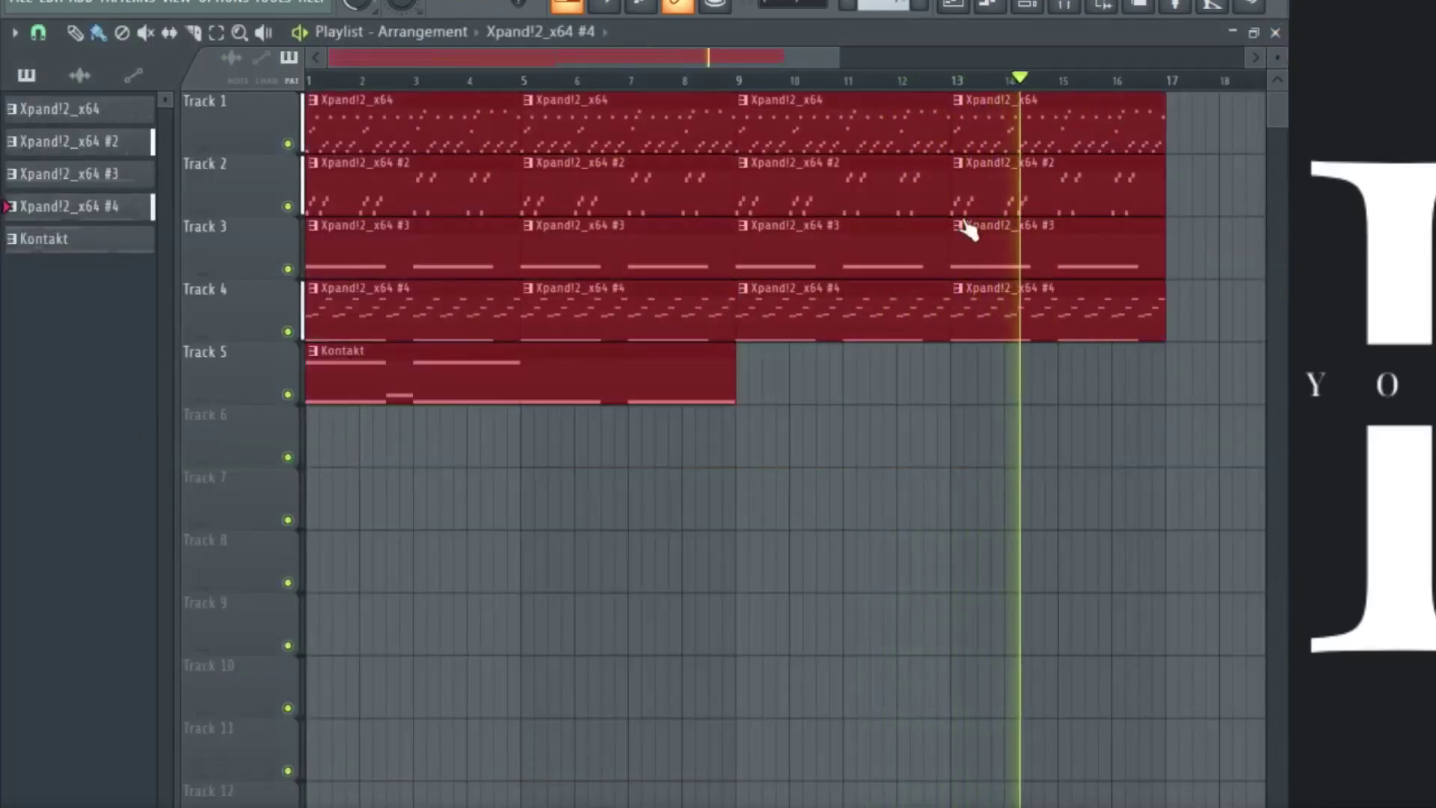
key(ctrl+b)
scroll(873, 92, down, 5)
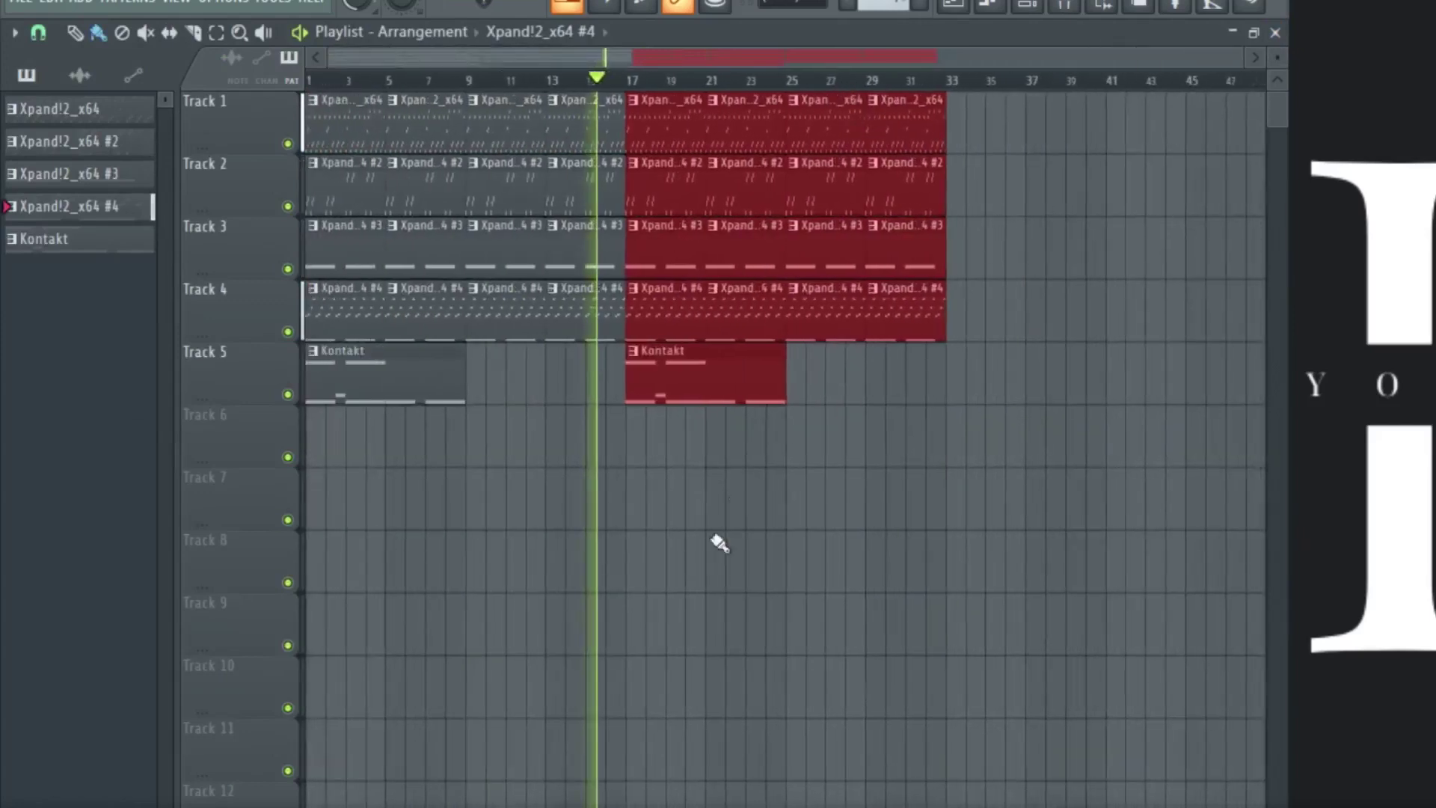
ctrl+click(716, 540)
Step: Create a new empty pattern on Track 6 and add another Xpand!2_x64 instrument to the channel rack
click(921, 4)
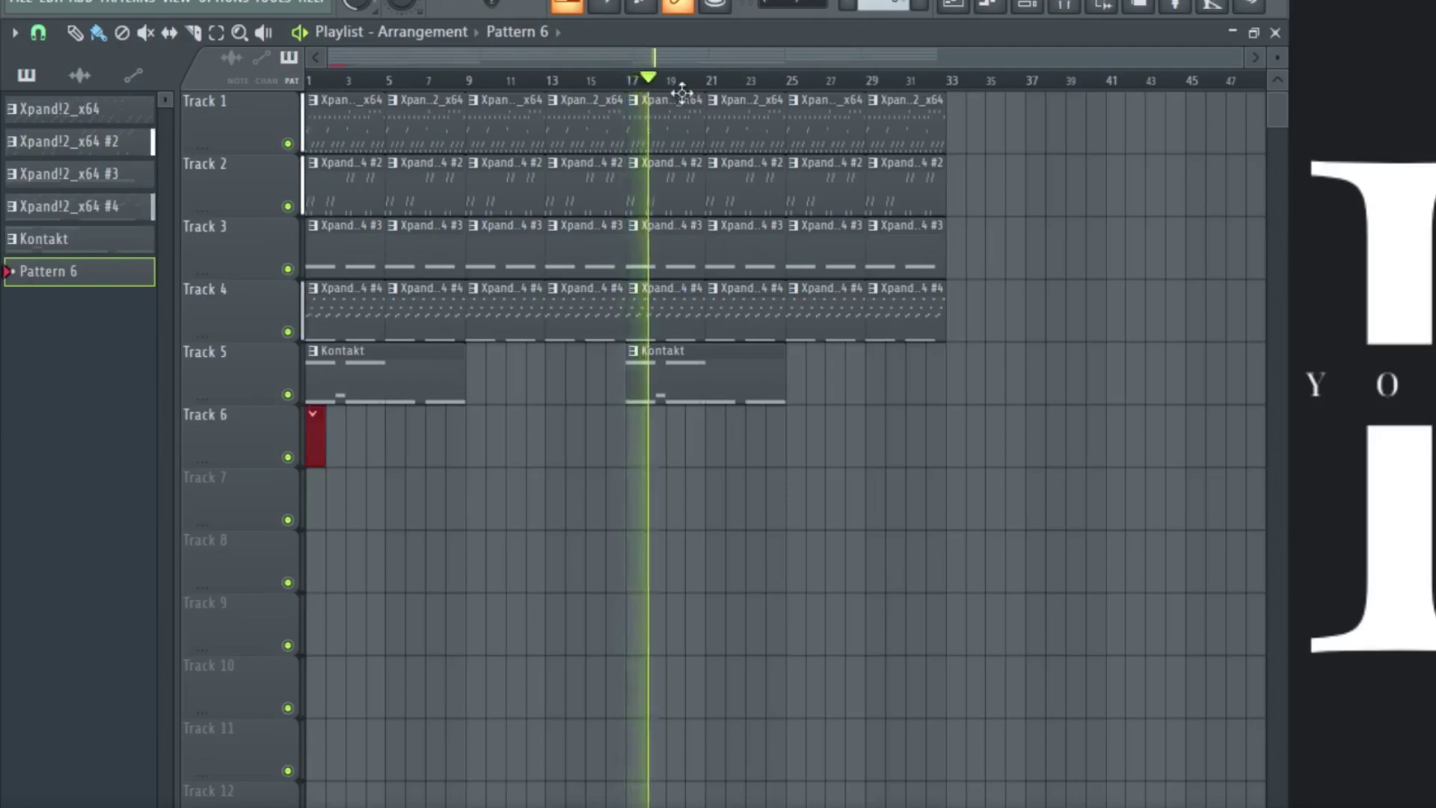
double_click(701, 376)
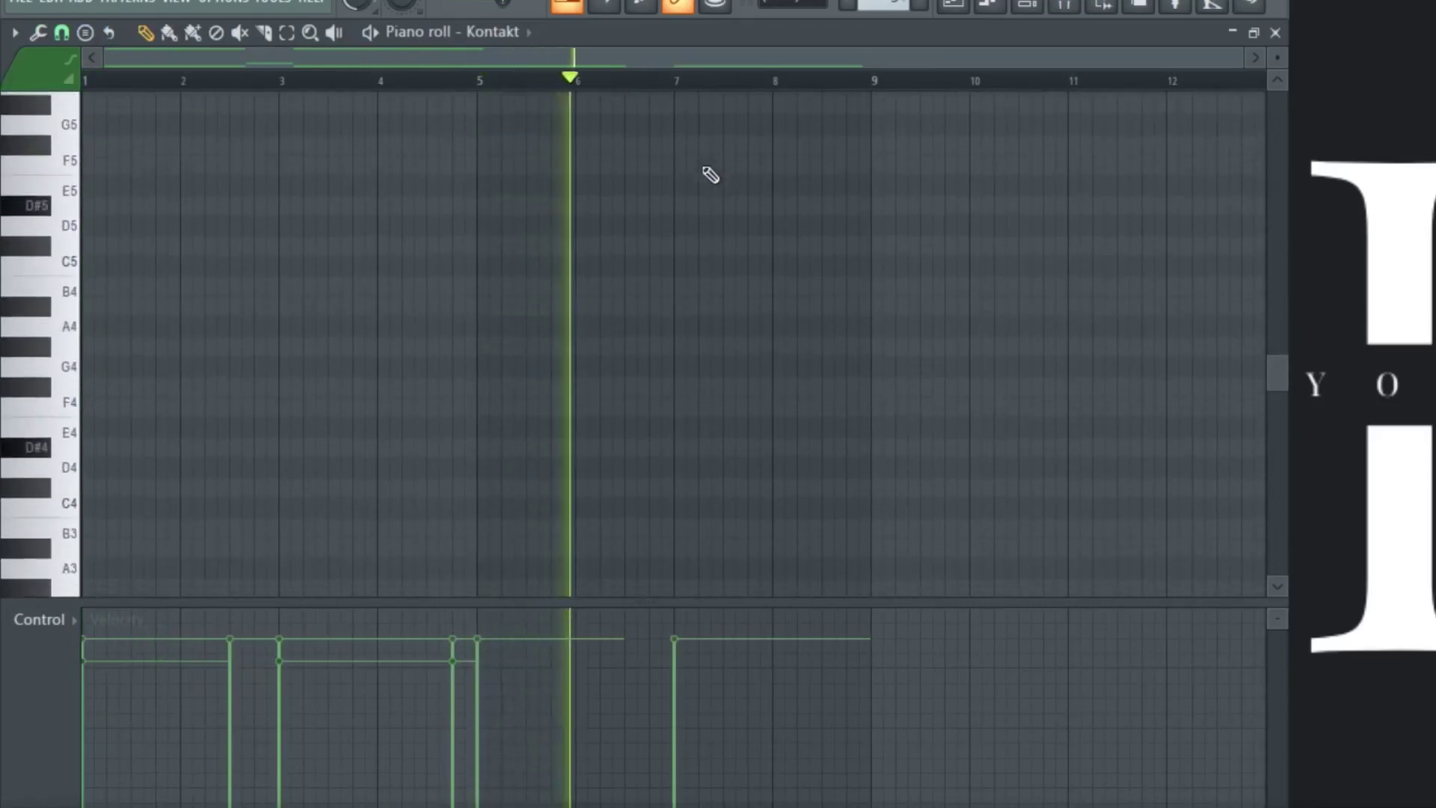
click(1276, 33)
right_click(869, 576)
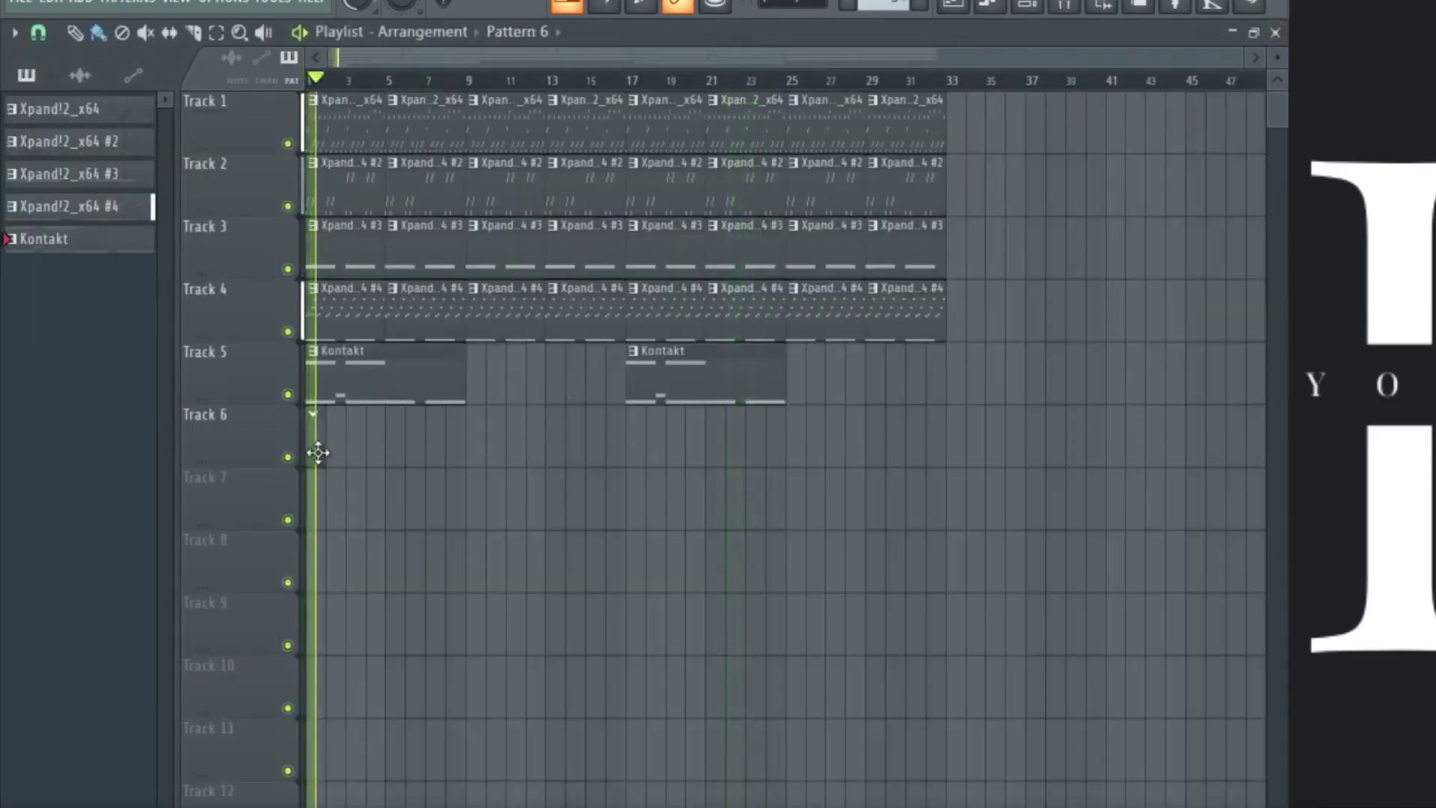
key(F6)
click(313, 395)
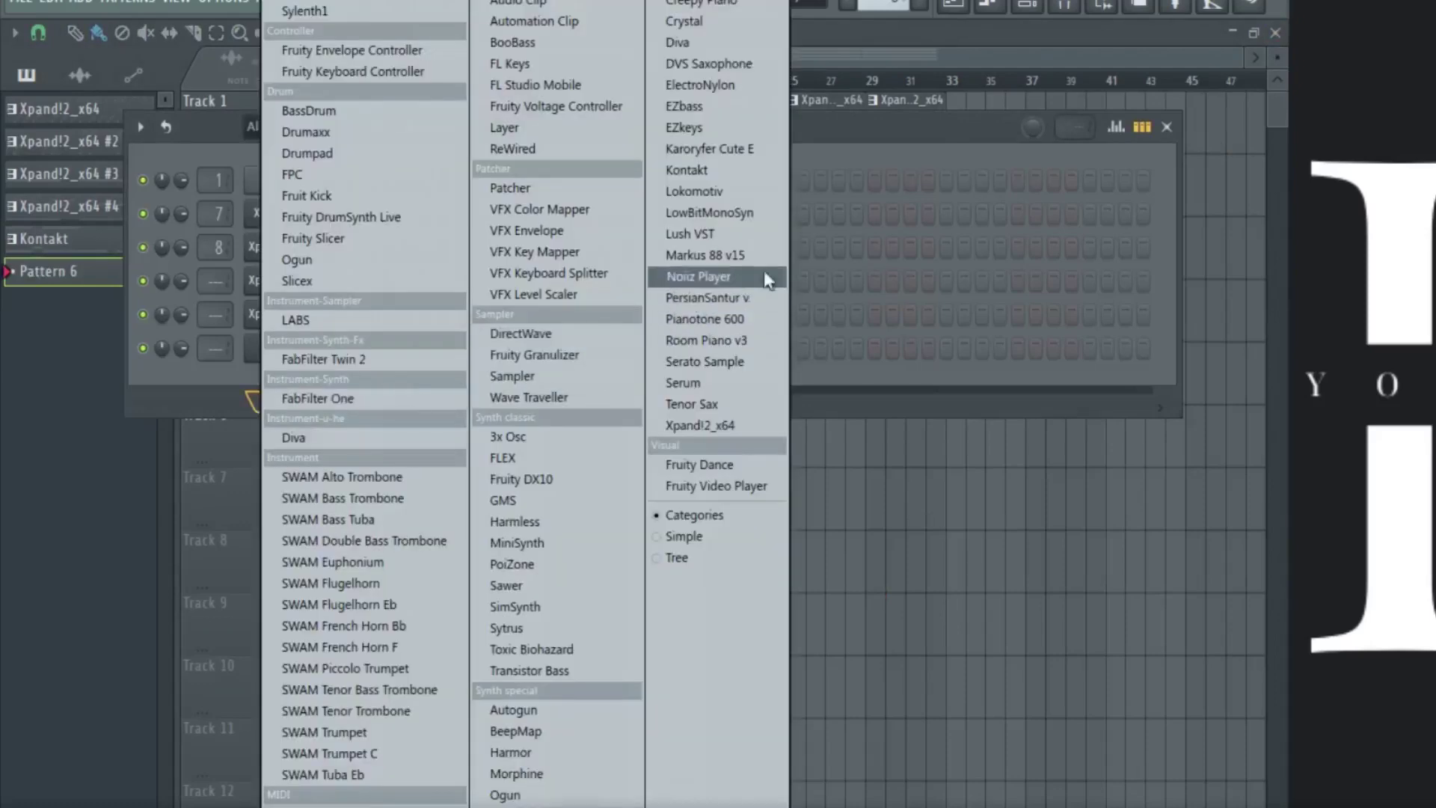
click(763, 425)
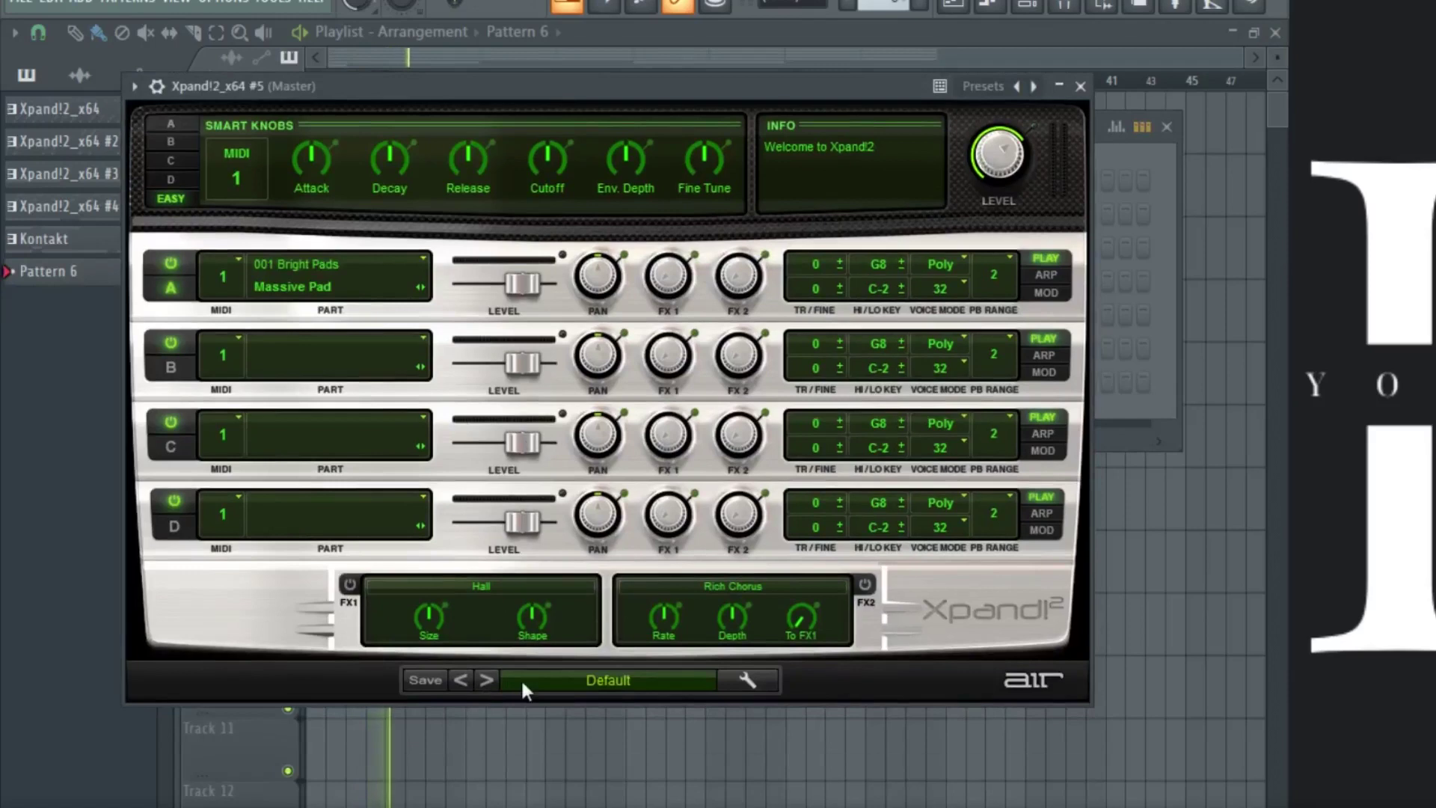
Step: Audition the presets +33 Off World and +34 The Bigger Story in the new Xpand!2, and keep +35 Orchestral Creation
click(520, 678)
mouse_move(550, 474)
click(684, 469)
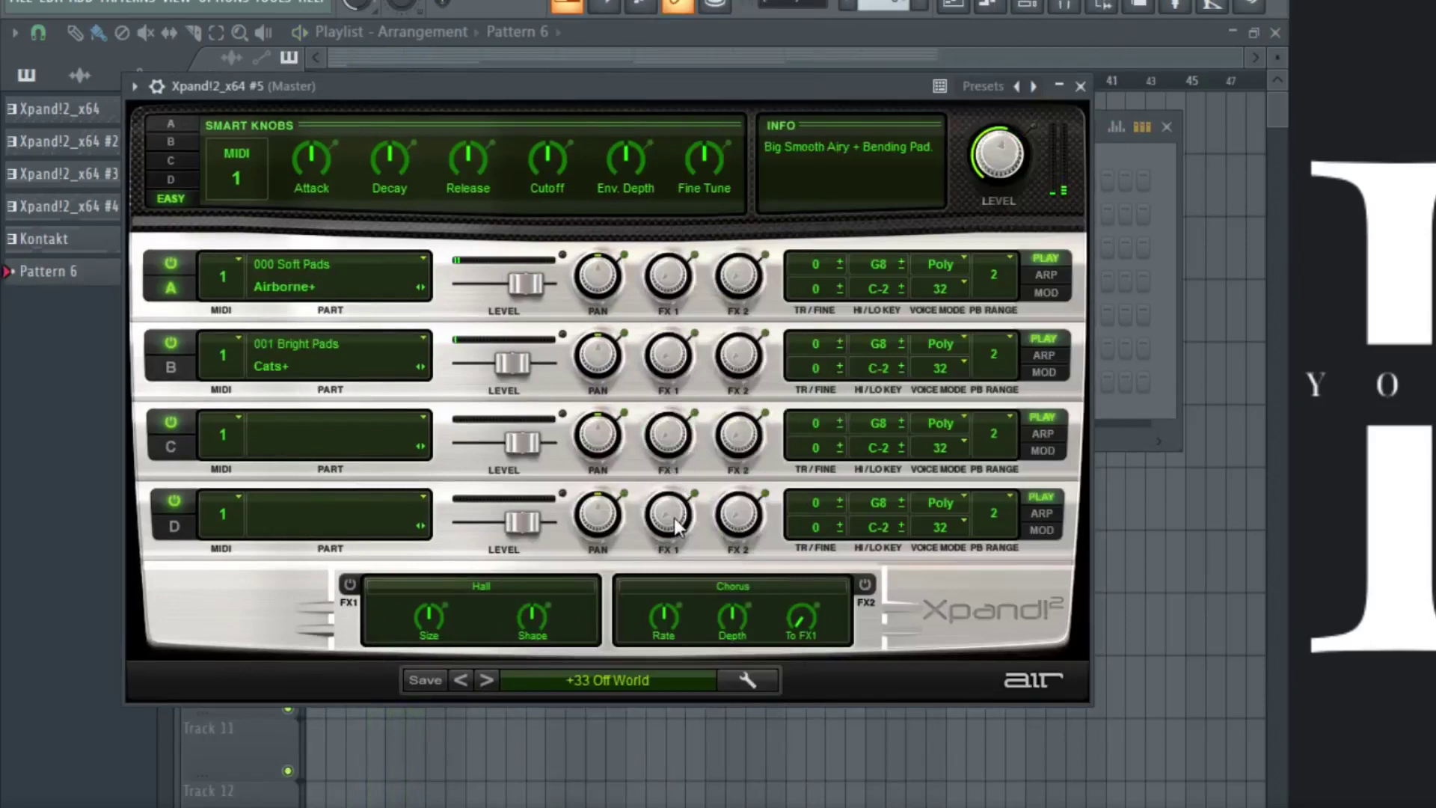
click(486, 681)
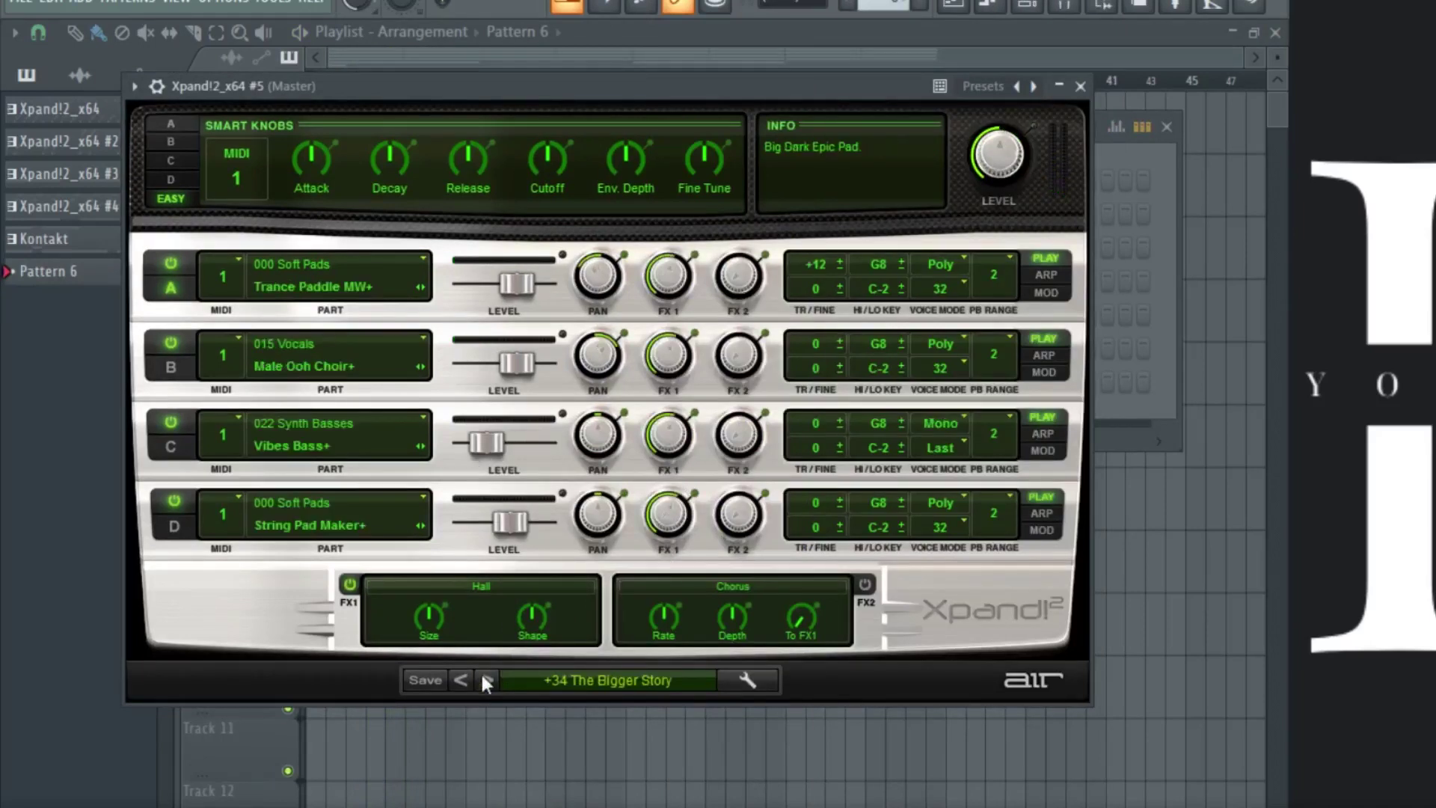
click(484, 681)
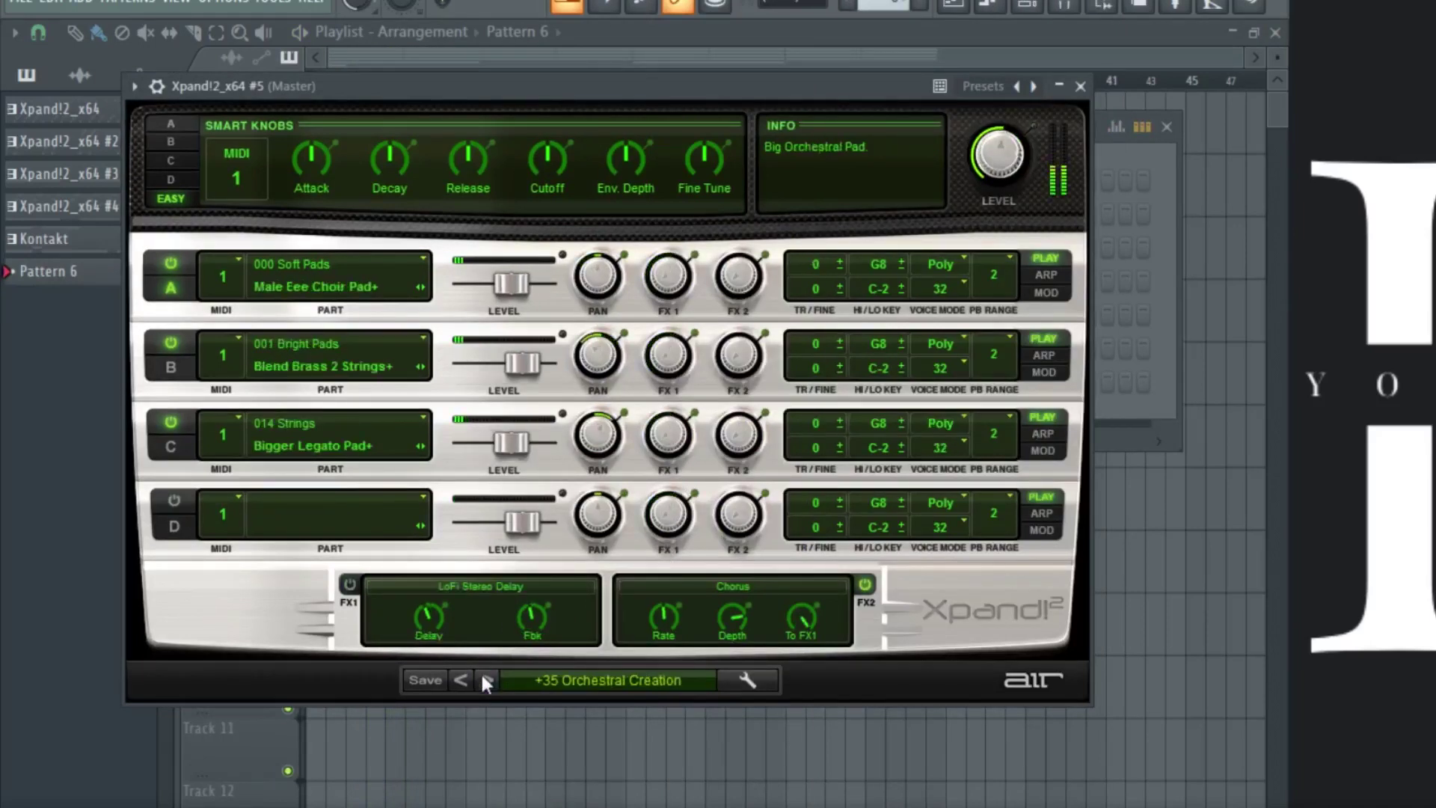
click(1080, 86)
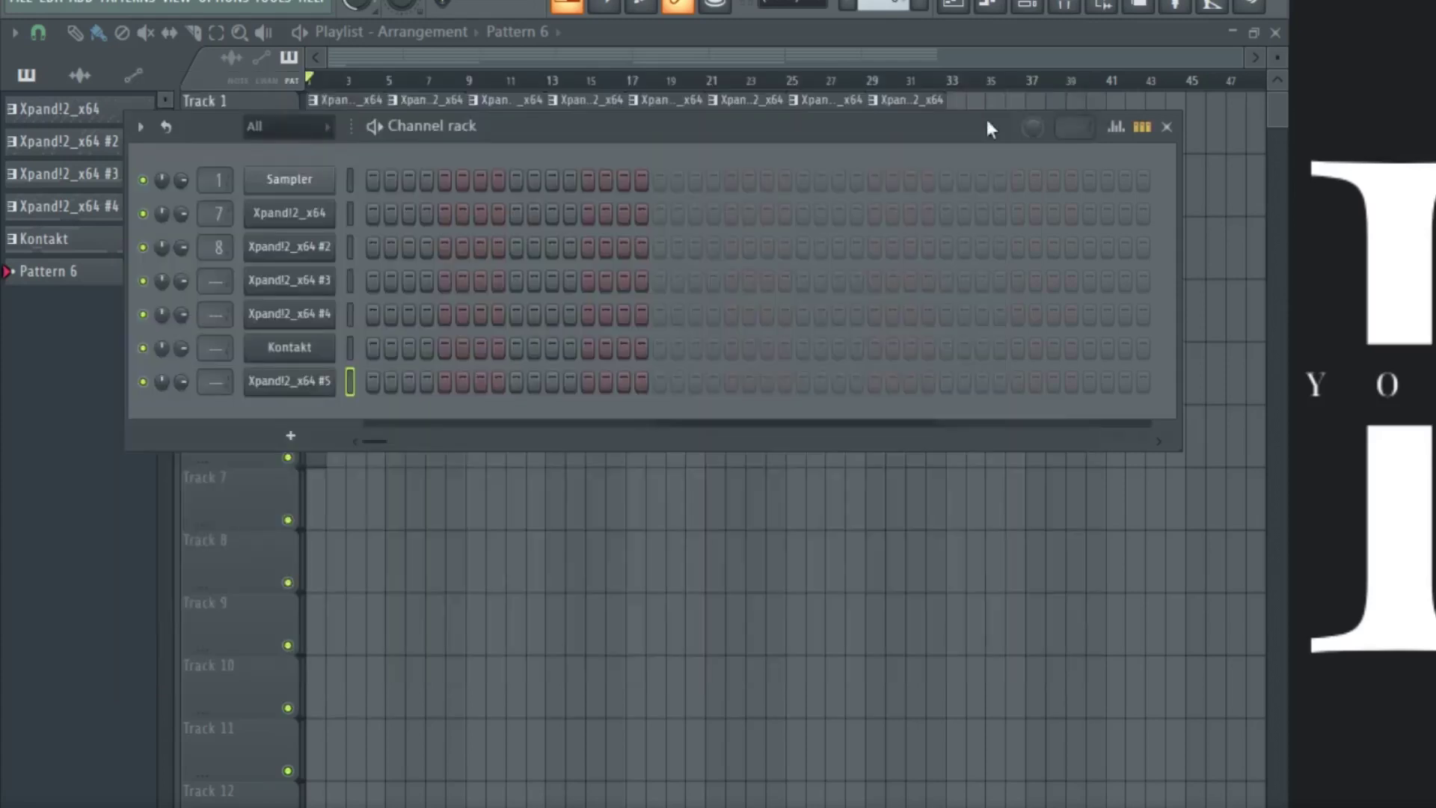
Step: Add a four-bar low-velocity D#5 note from bar 1 in the piano roll of Xpand!2_x64 #5
right_click(322, 393)
click(358, 379)
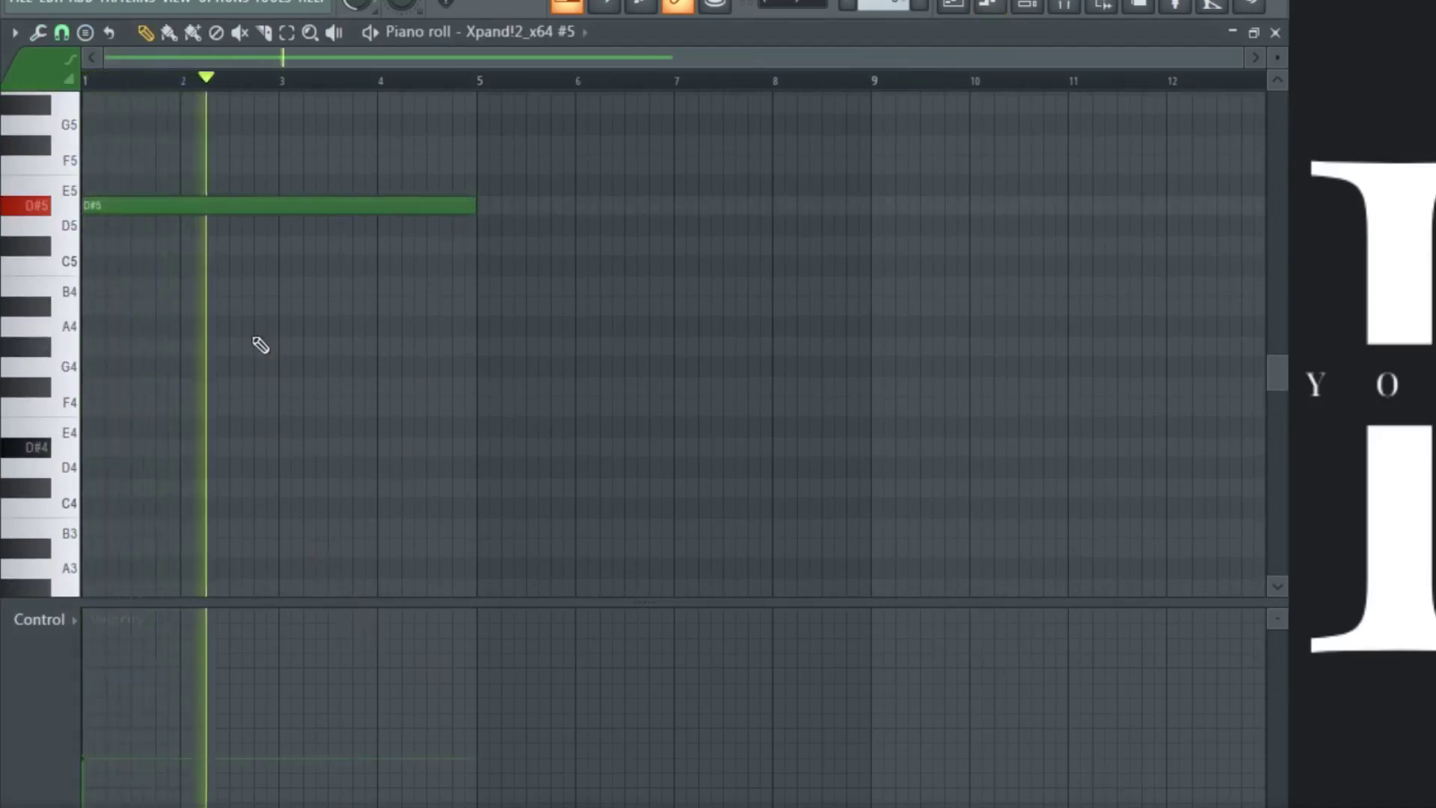
scroll(258, 338, up, 2)
key(space)
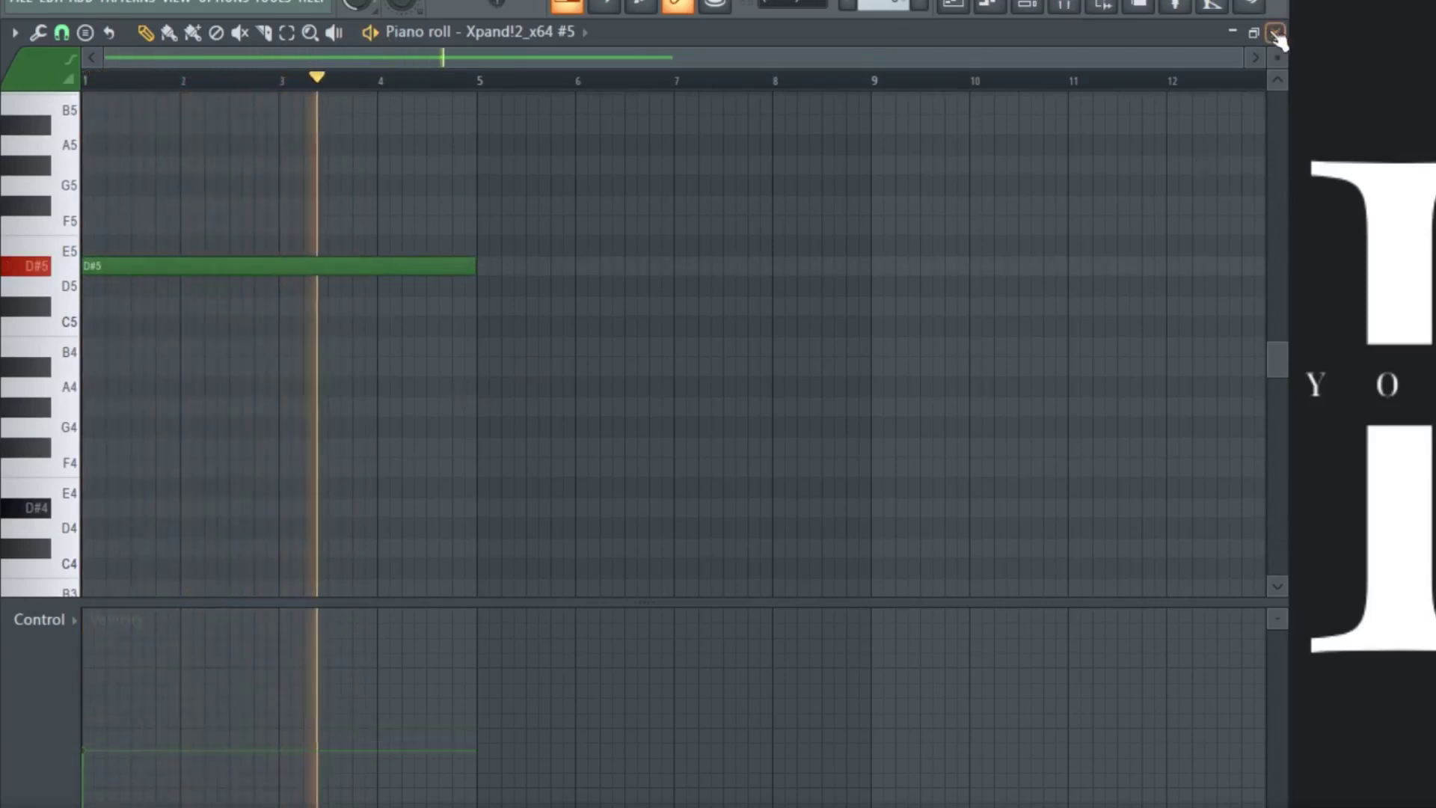
click(1275, 33)
click(840, 577)
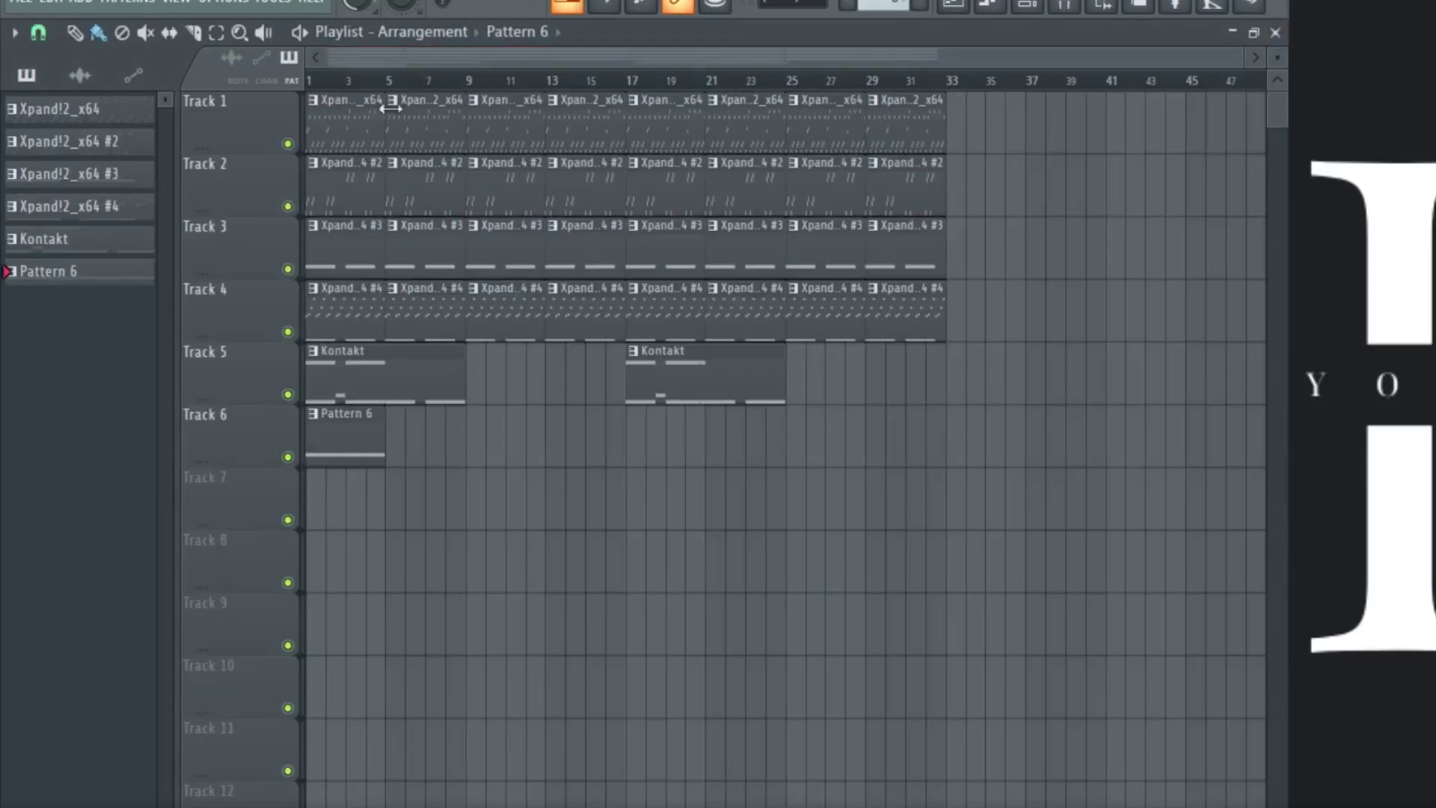
Step: Place a copy of the Pattern 6 clip at bar 9 on Track 6
drag(409, 462, 217, 431)
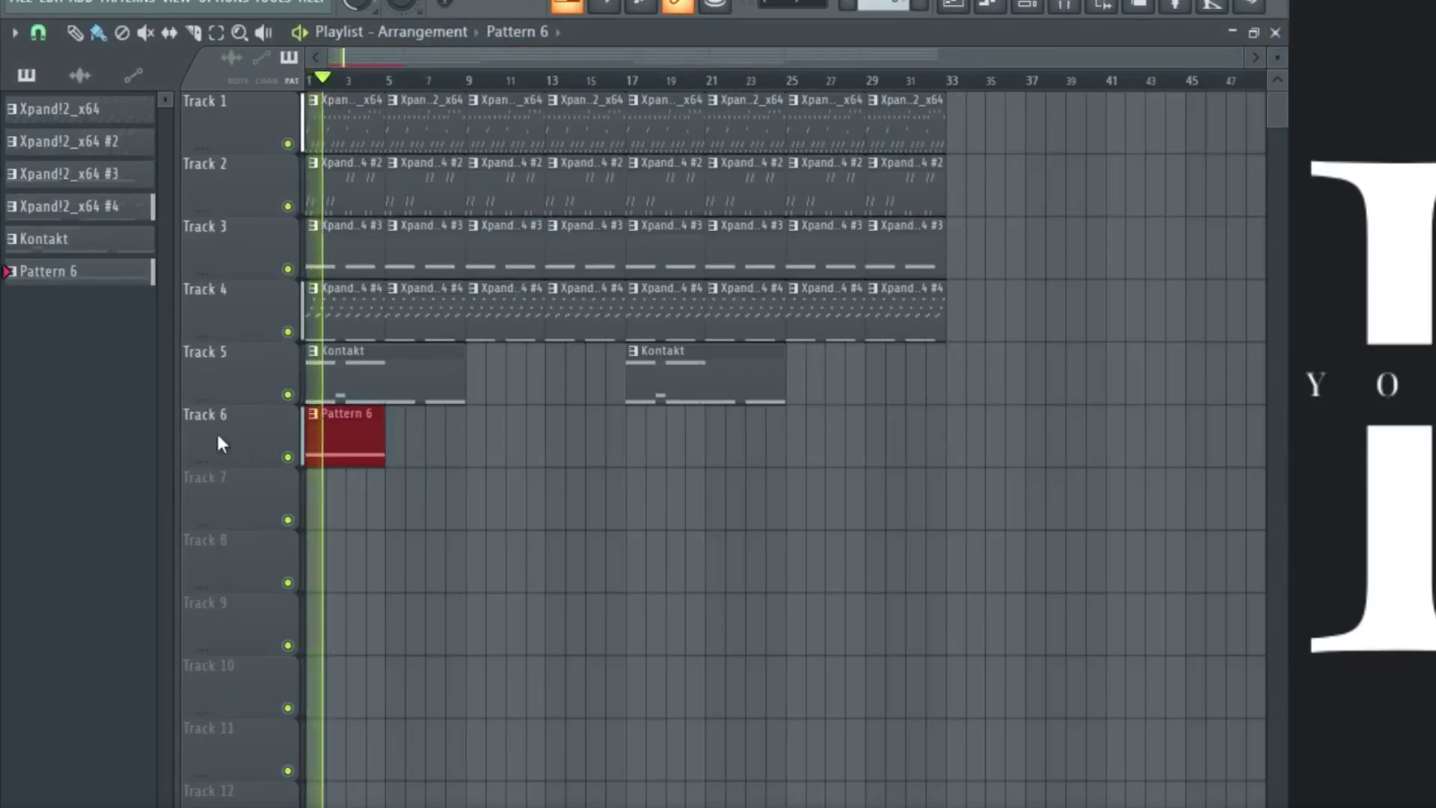
key(ctrl+b)
key(ctrl+d)
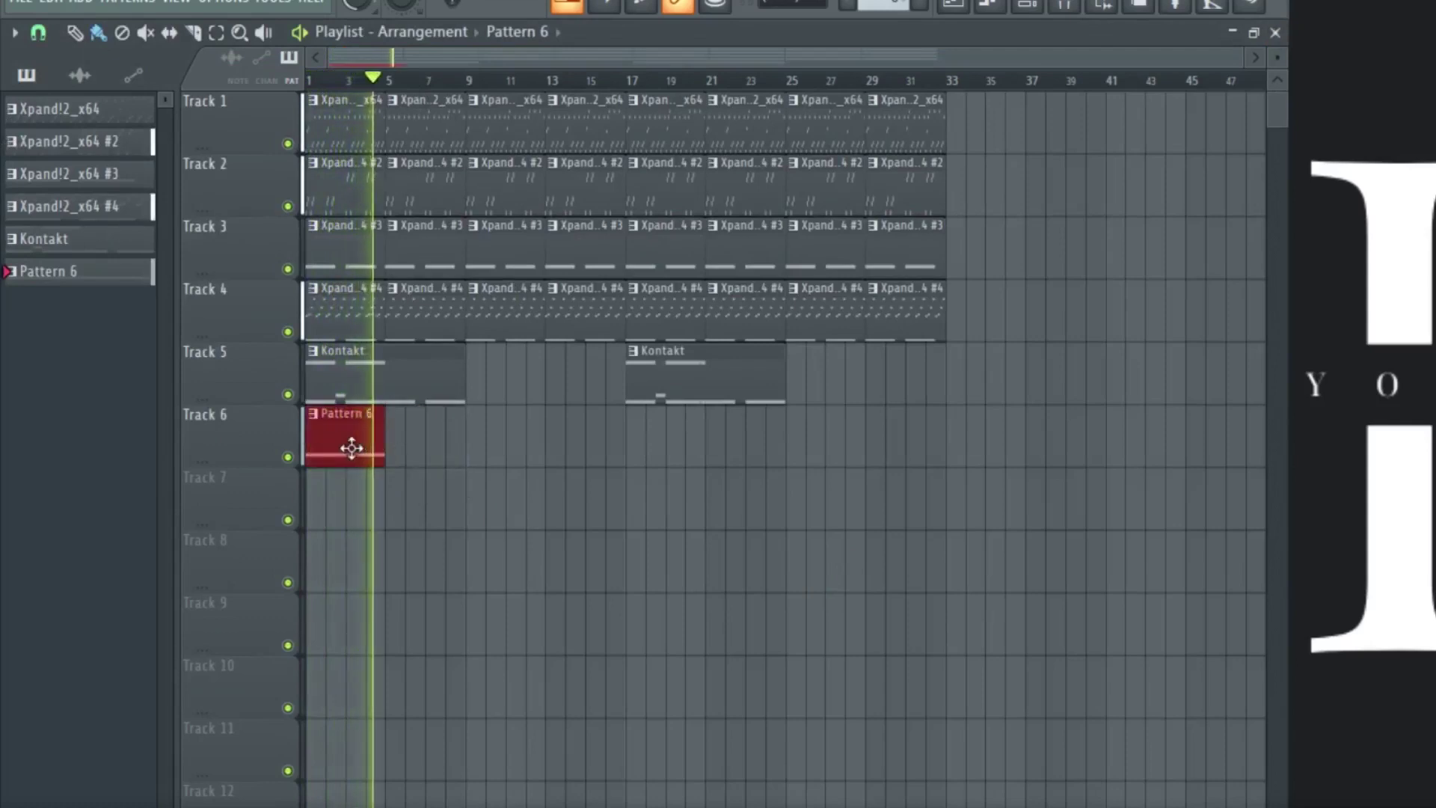
drag(352, 448, 489, 448)
Step: Shorten Pattern 6's D#5 note to two bars in the Xpand!2_x64 #5 piano roll, play it back, and return to the playlist
double_click(380, 442)
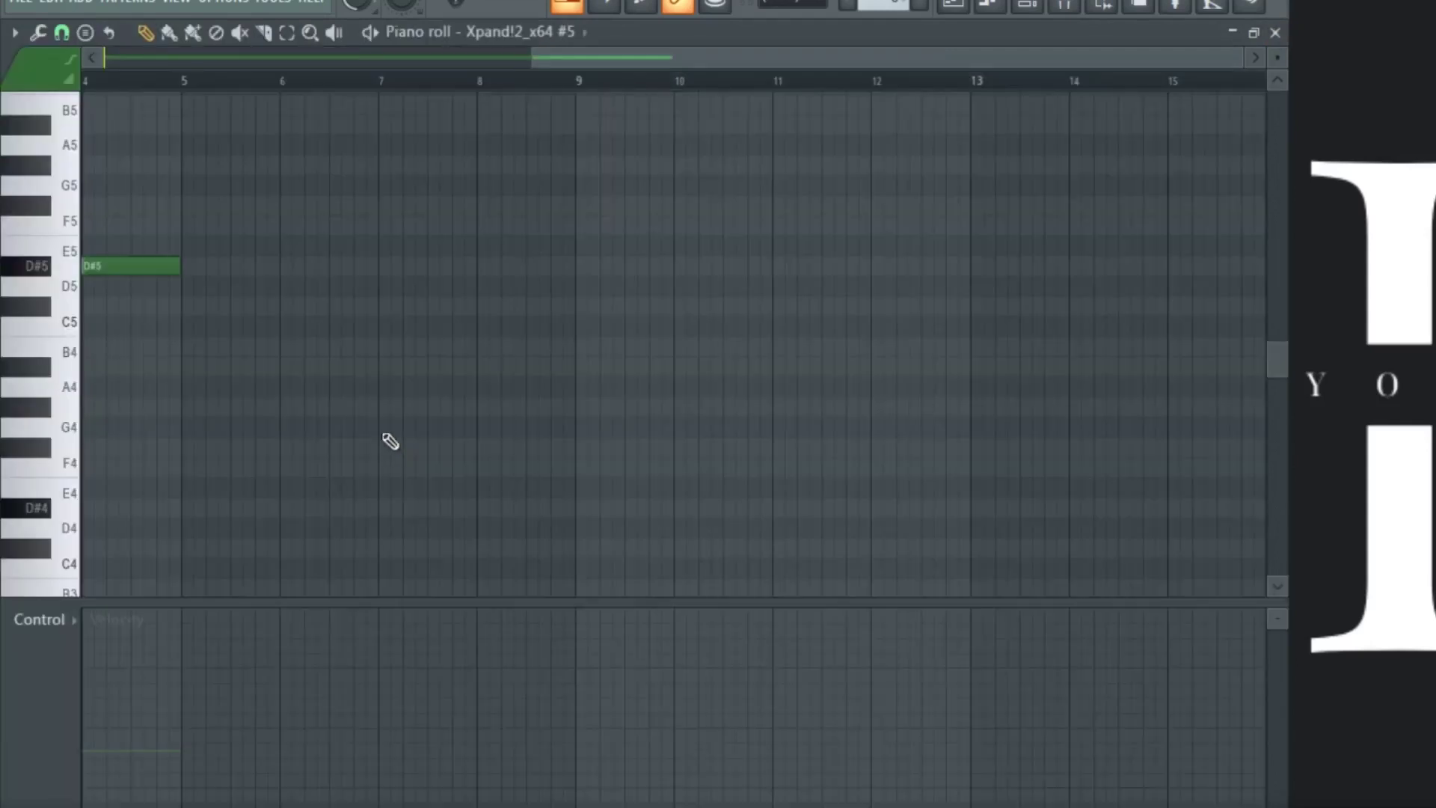
drag(589, 73, 232, 164)
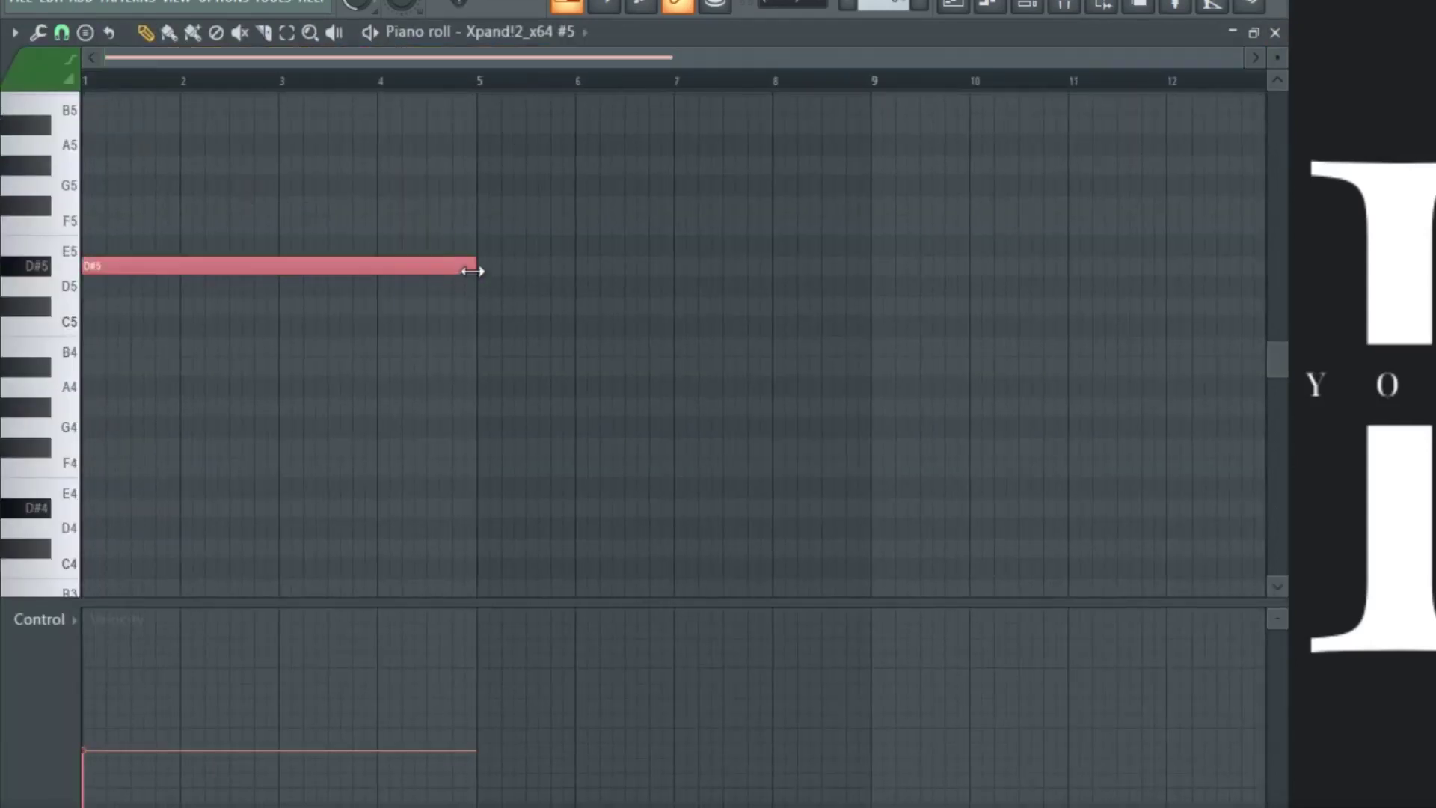
key(space)
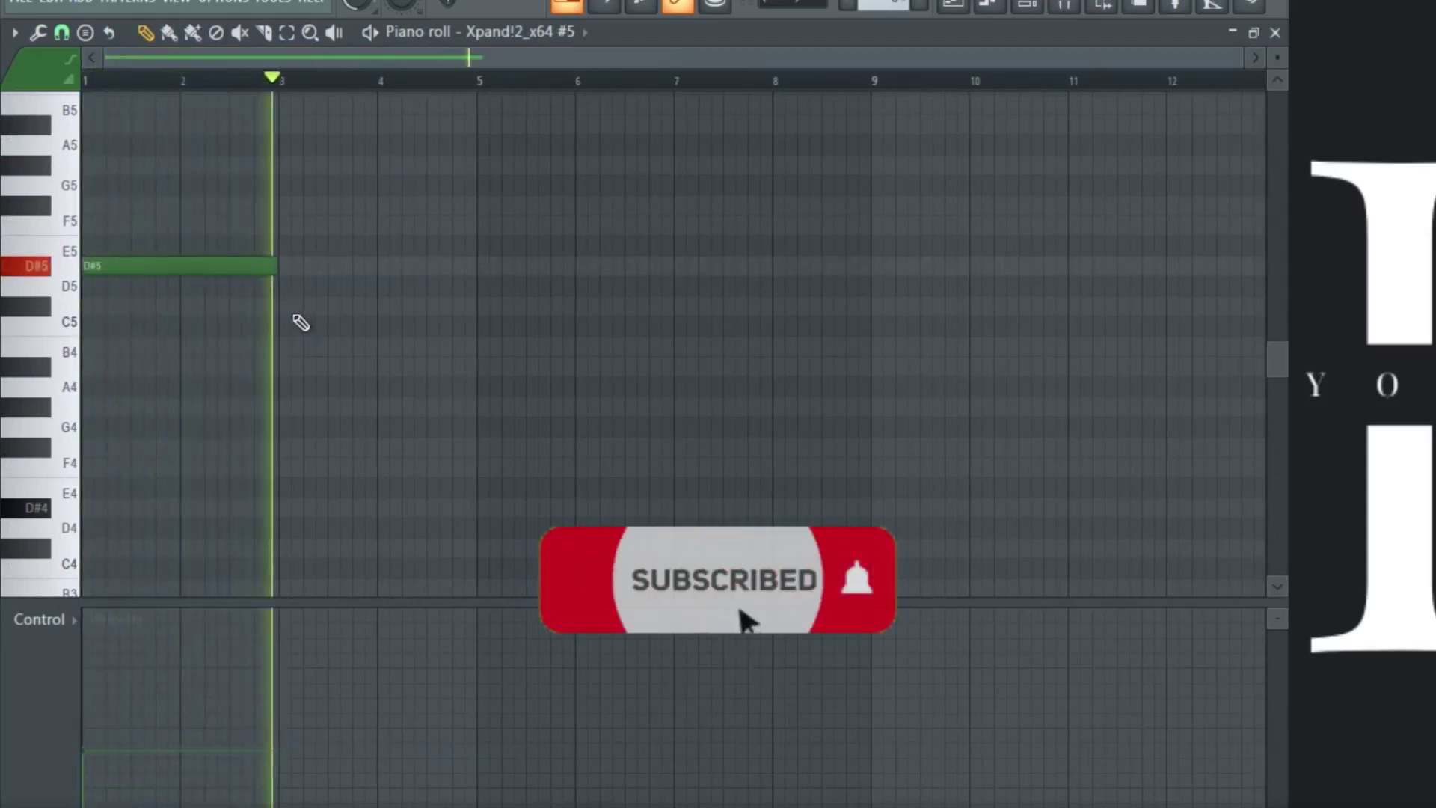
click(1276, 33)
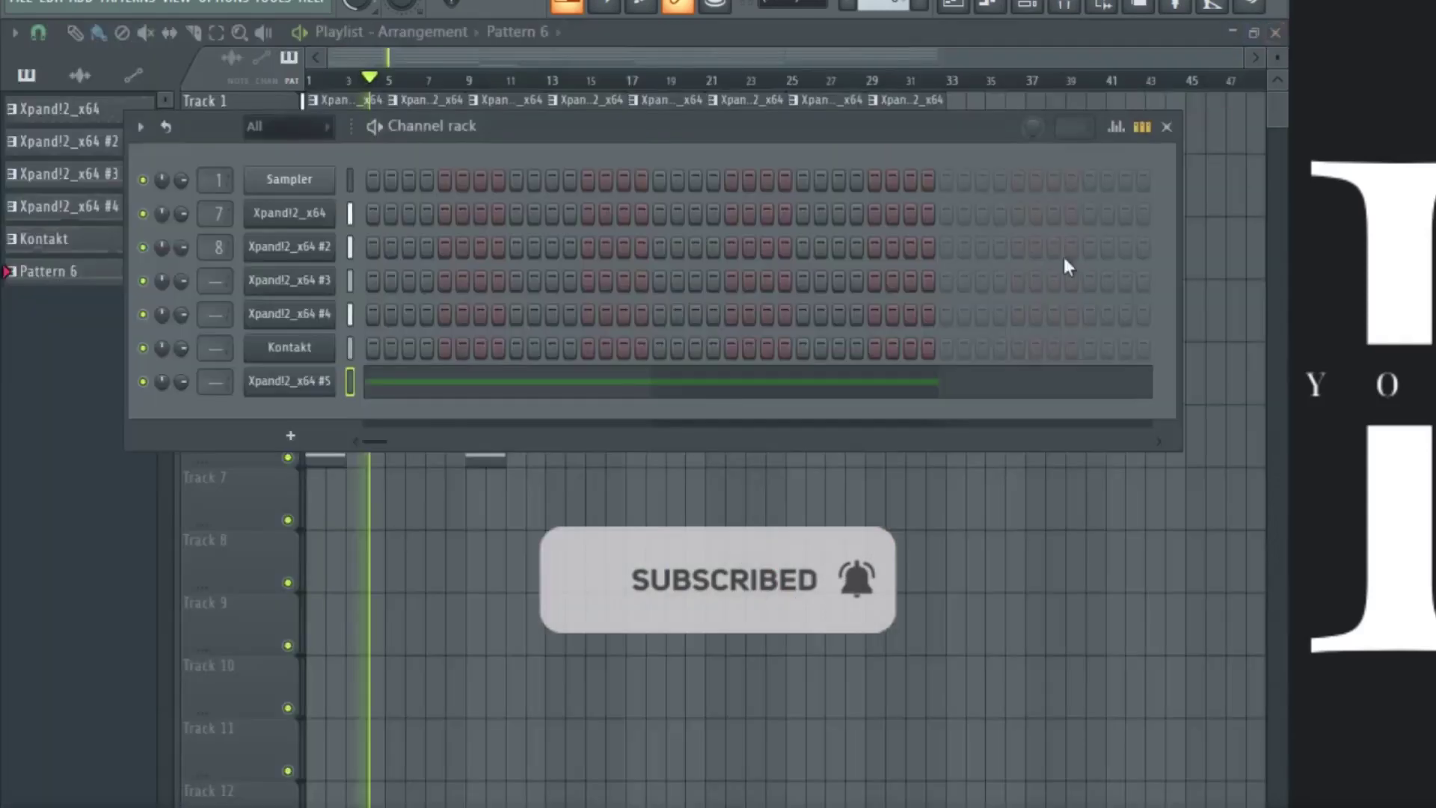
key(F6)
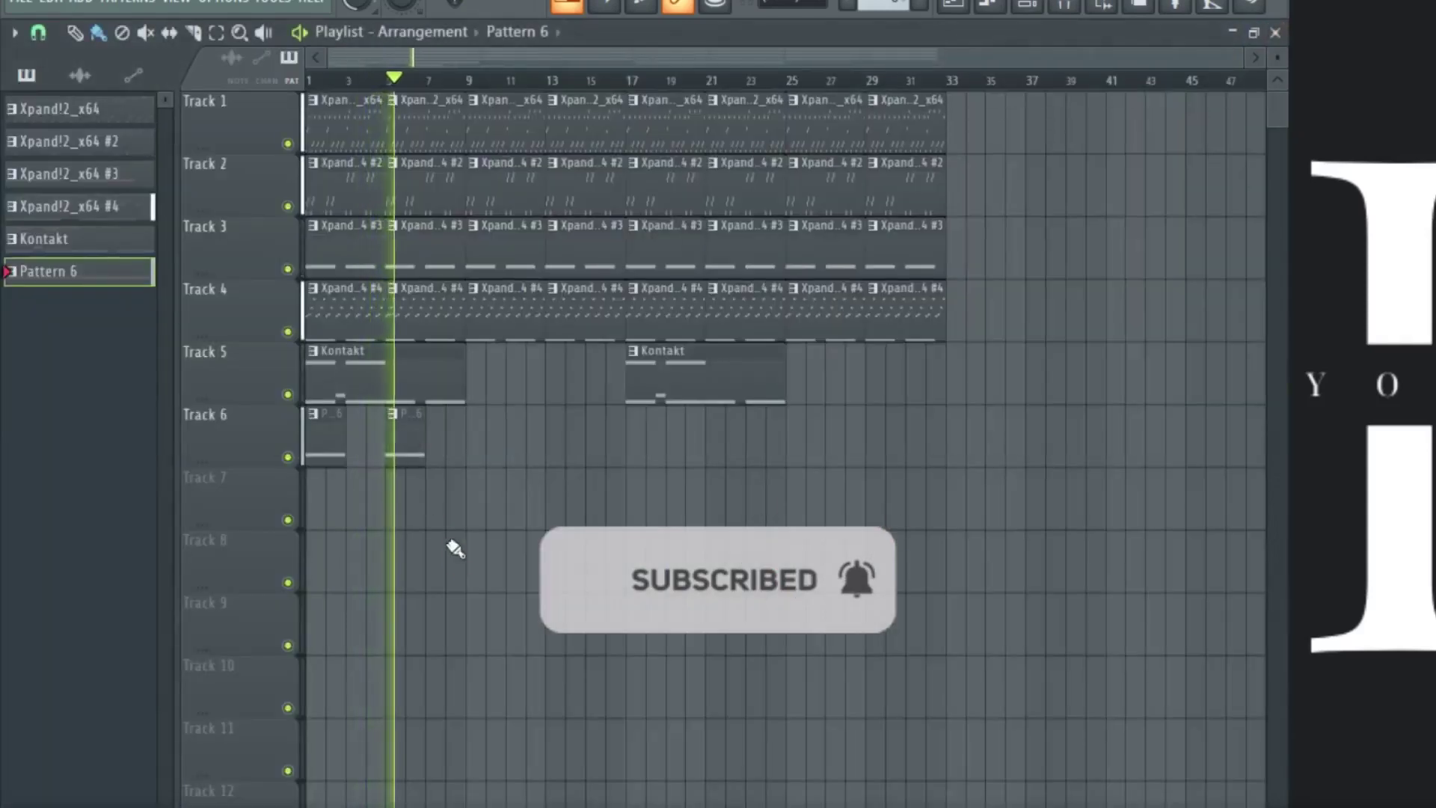
Step: Repeat the shortened Pattern 6 clip on Track 6 every four bars, with the last copy starting at bar 21
mouse_move(326, 440)
mouse_down()
mouse_move(648, 440)
mouse_move(636, 439)
mouse_up()
click(582, 615)
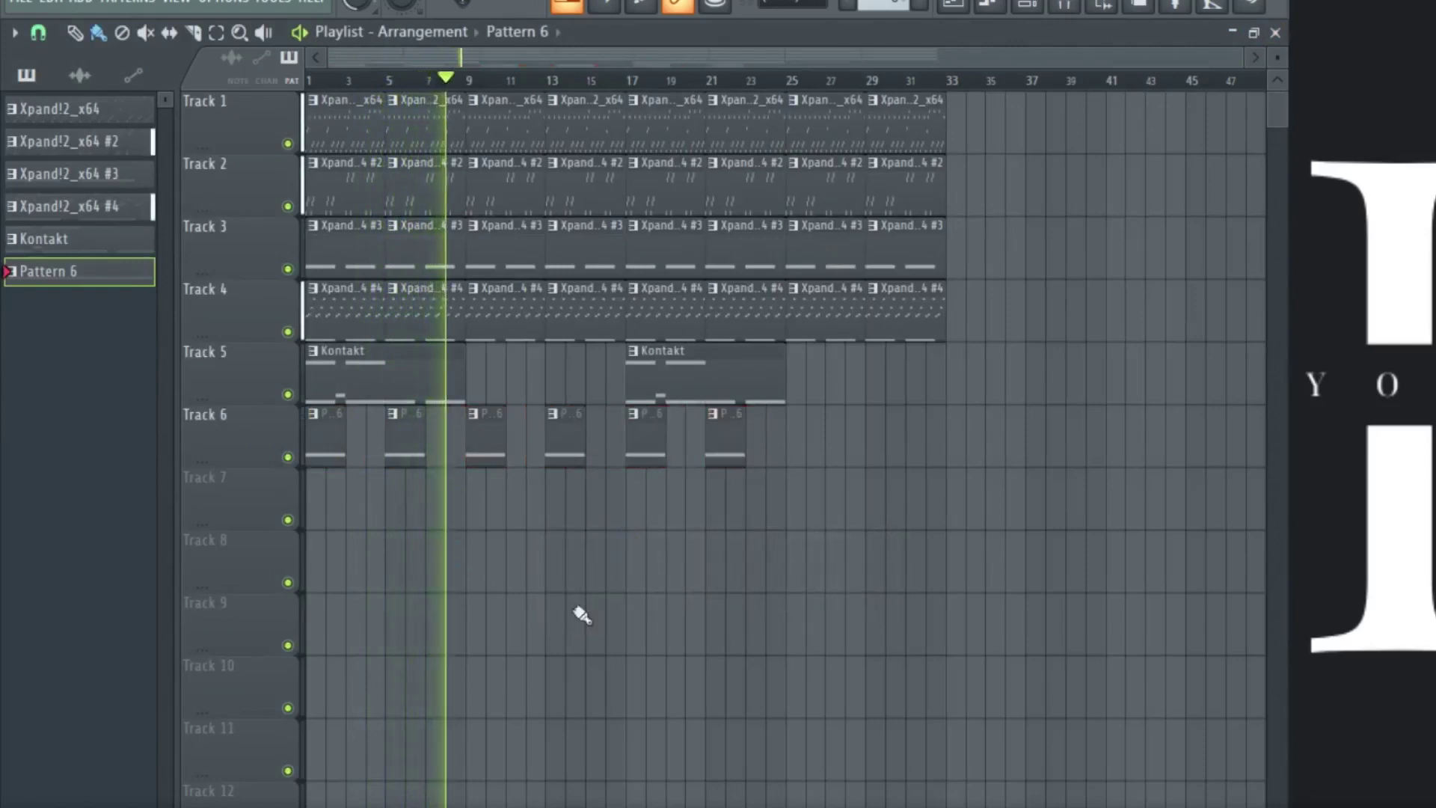